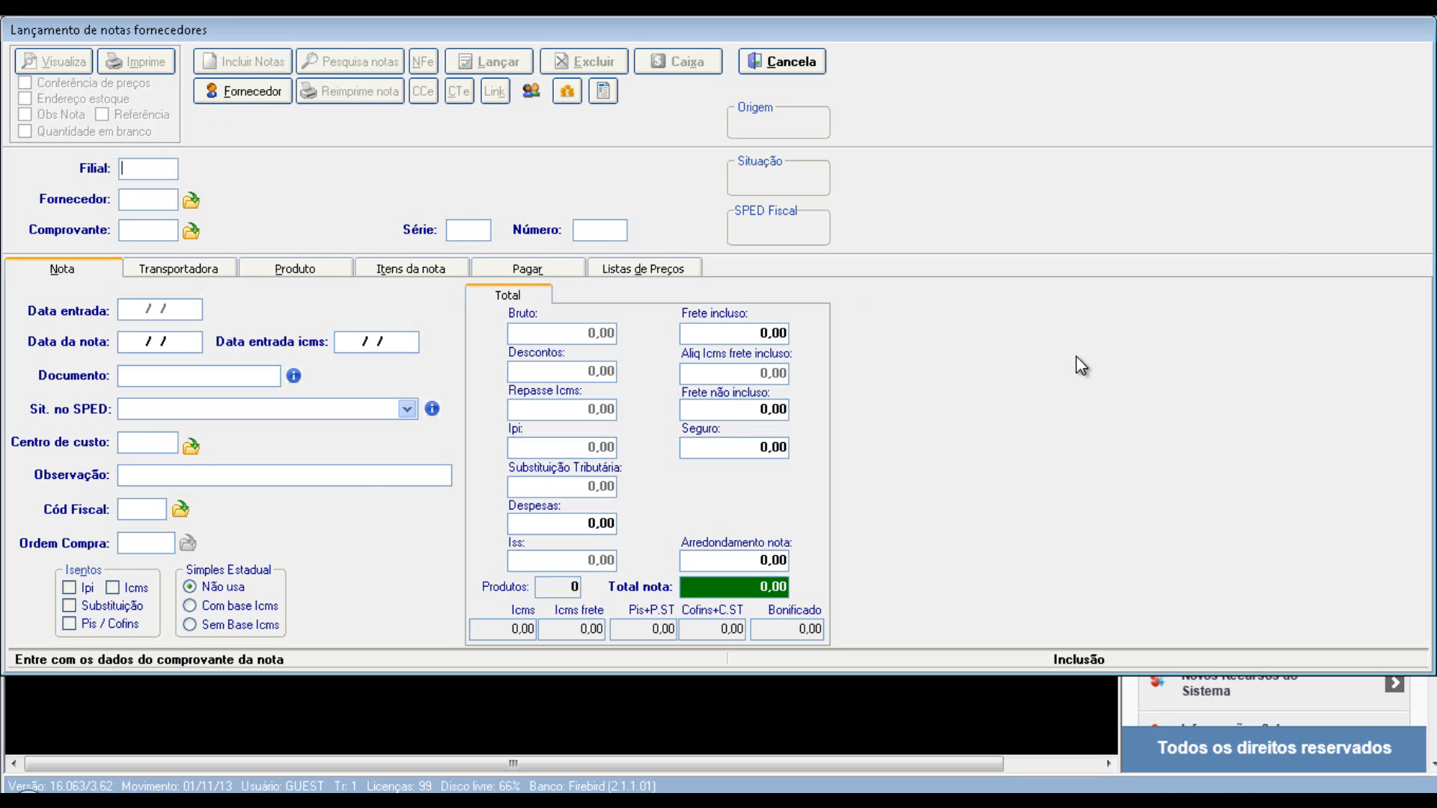
- Set the invoice's branch to 00 and choose ACME BRASIL as the supplier from the supplier search
type("00")
key("Return")
key("Return")
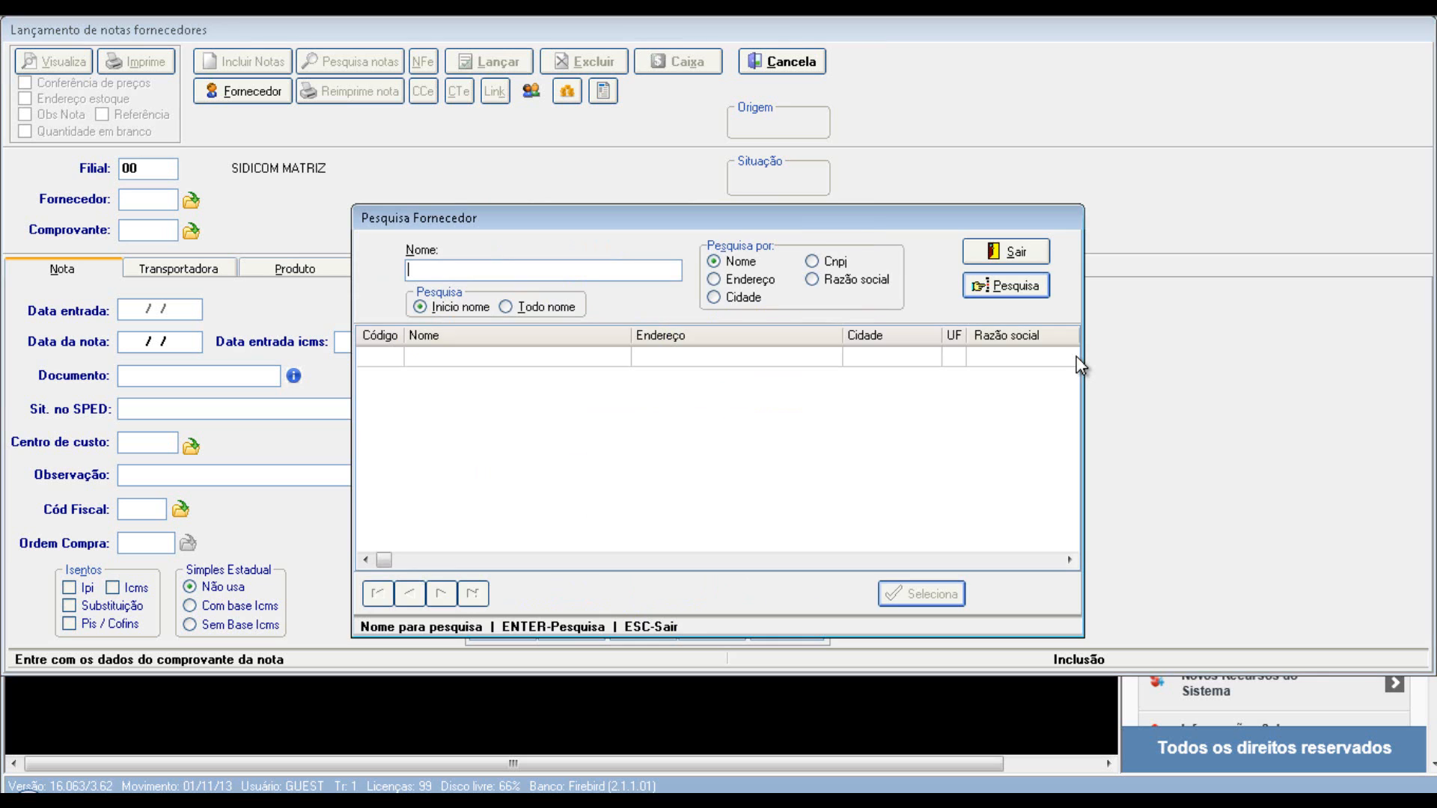
key("Return")
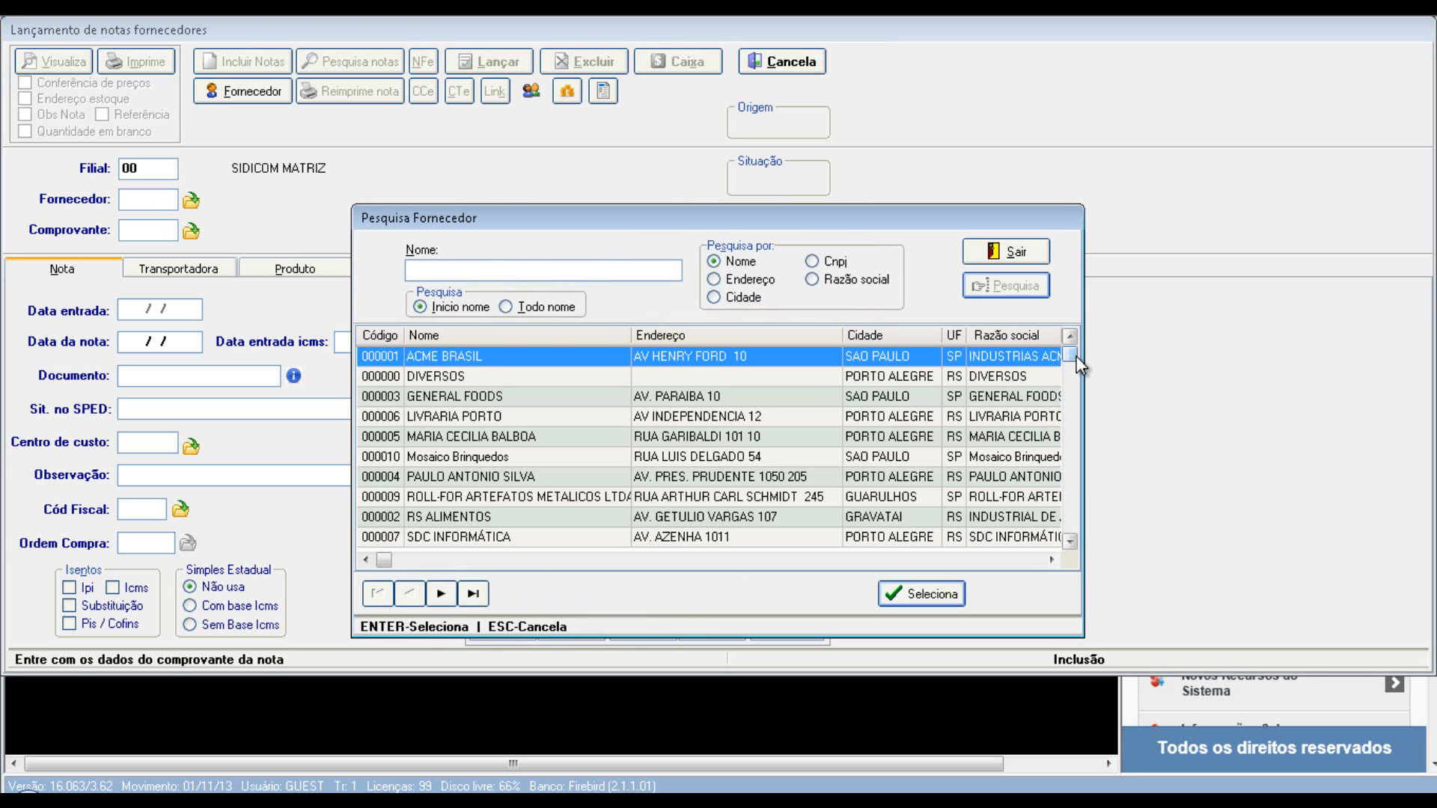
key("Return")
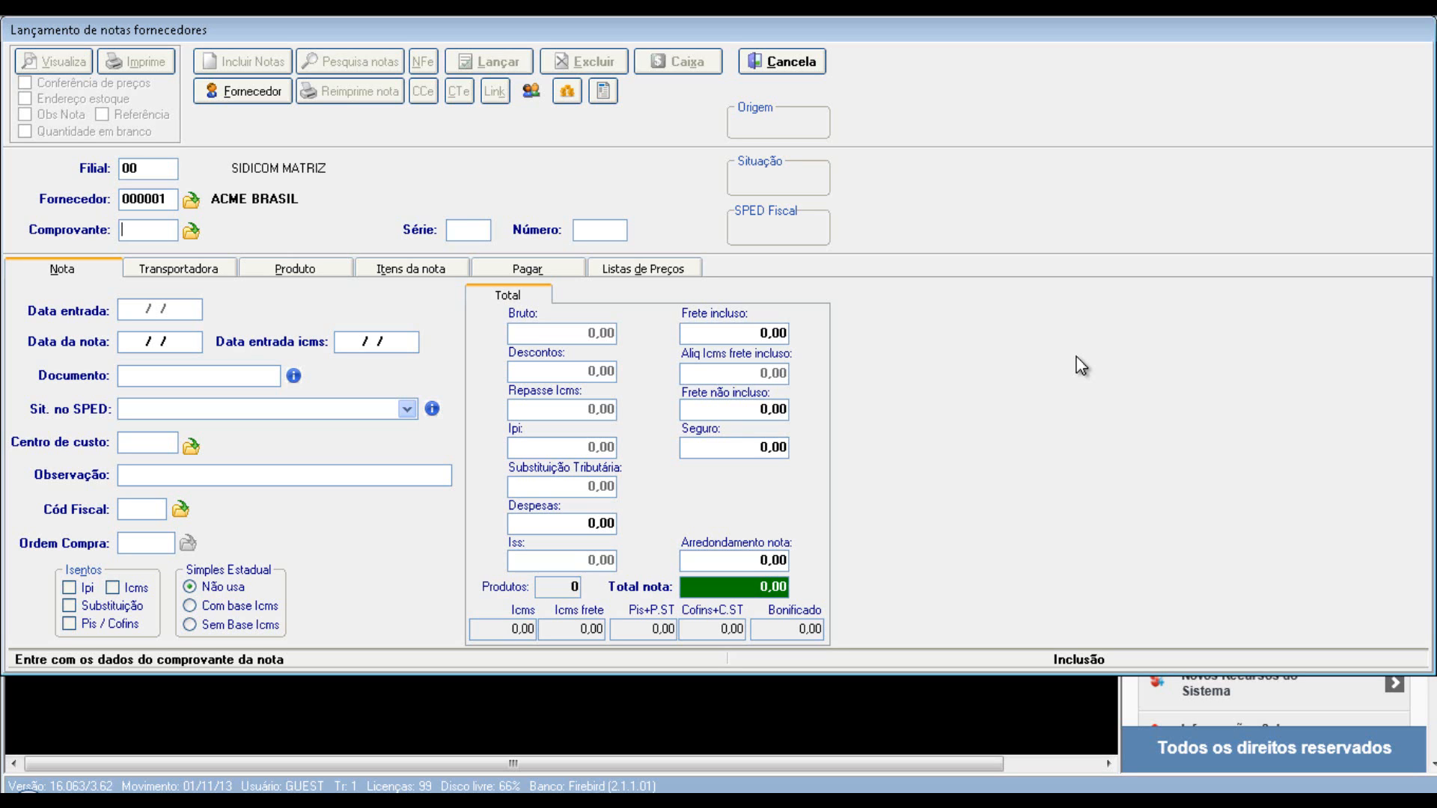
- Create the new movement with voucher type 001, series 1 and invoice number 123456
type("001")
key("Return")
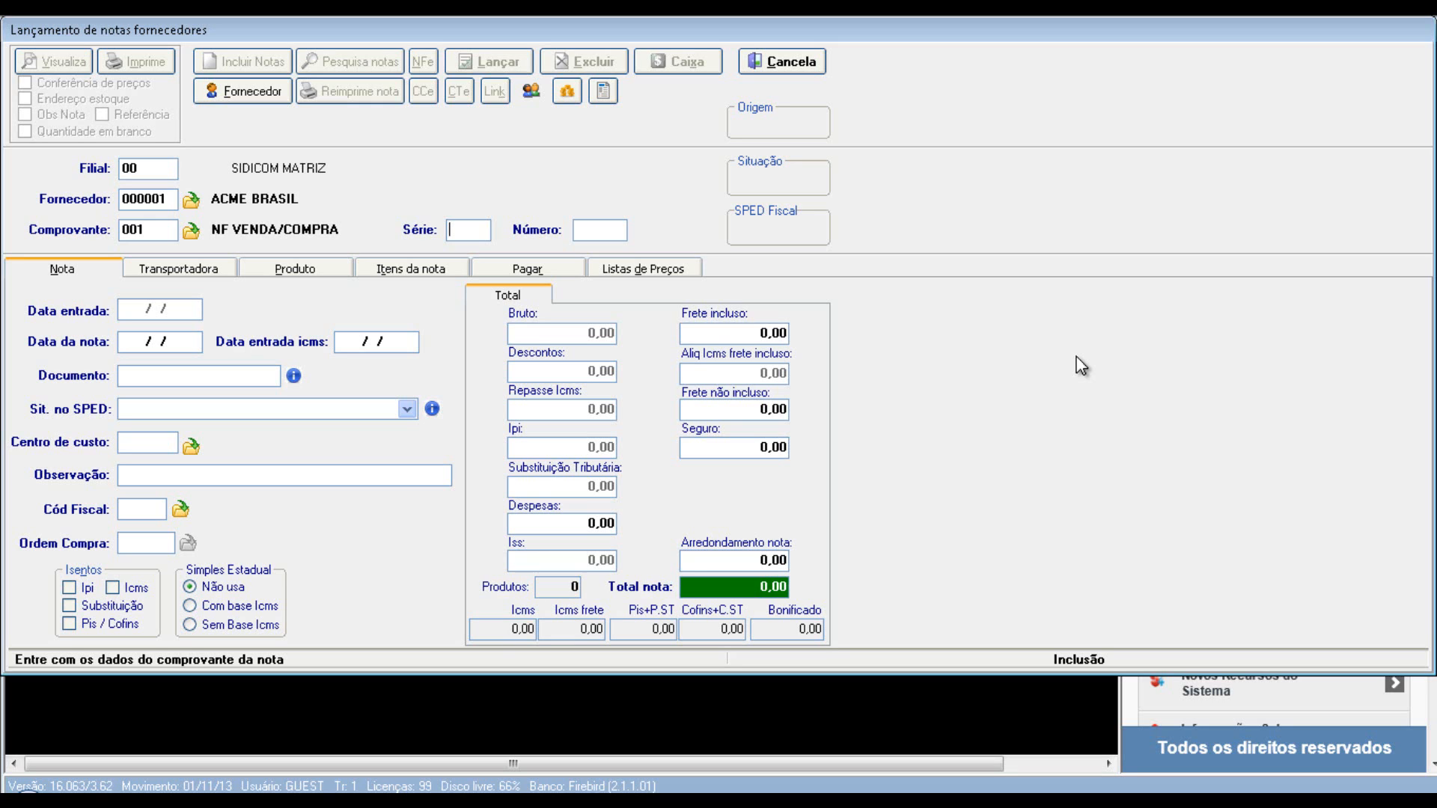
type("1")
type("12")
type("34")
type("5")
type("6")
key("Return")
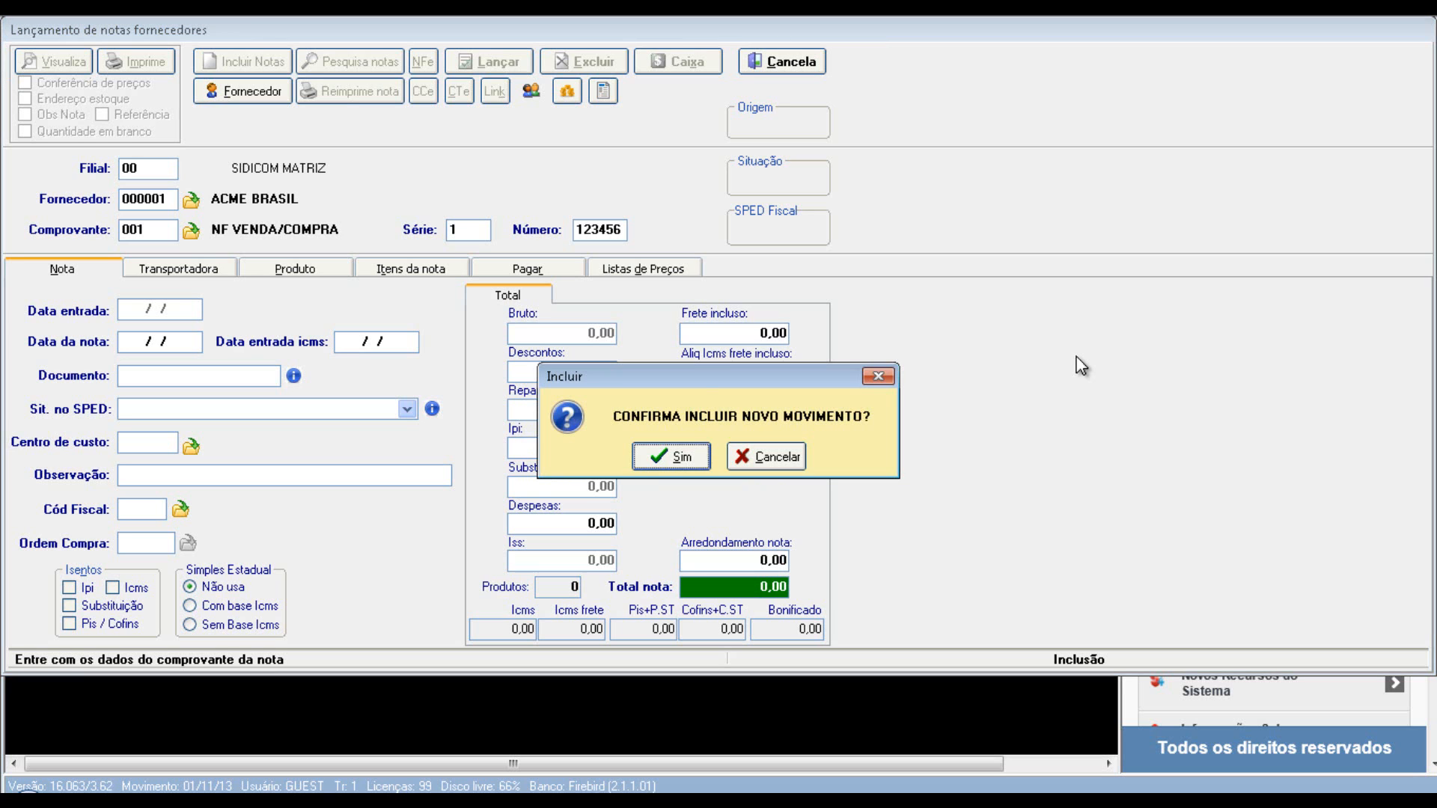
key("Return")
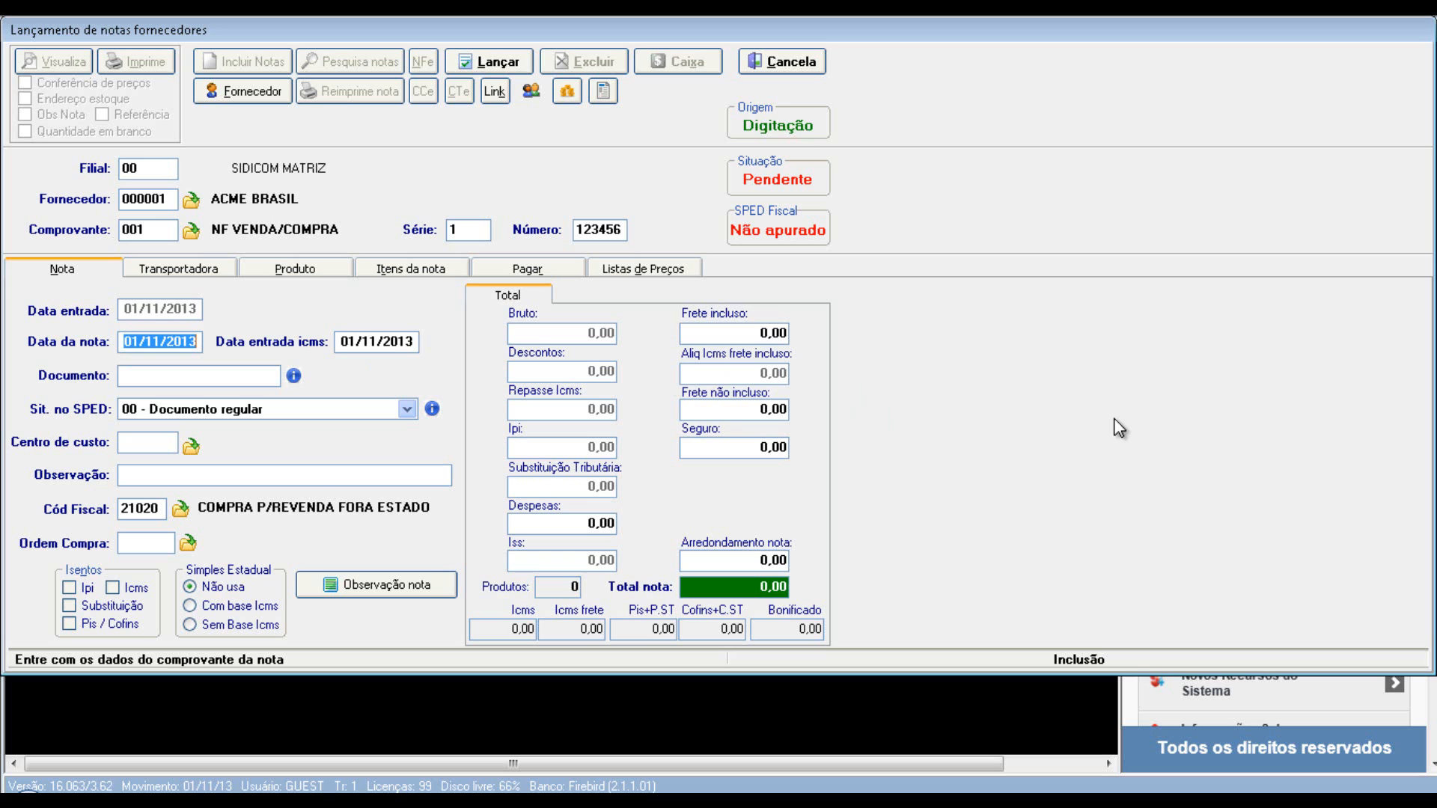
- Keep the default invoice dates and read the help notes for the Documento and Sit. no SPED fields
key("Tab")
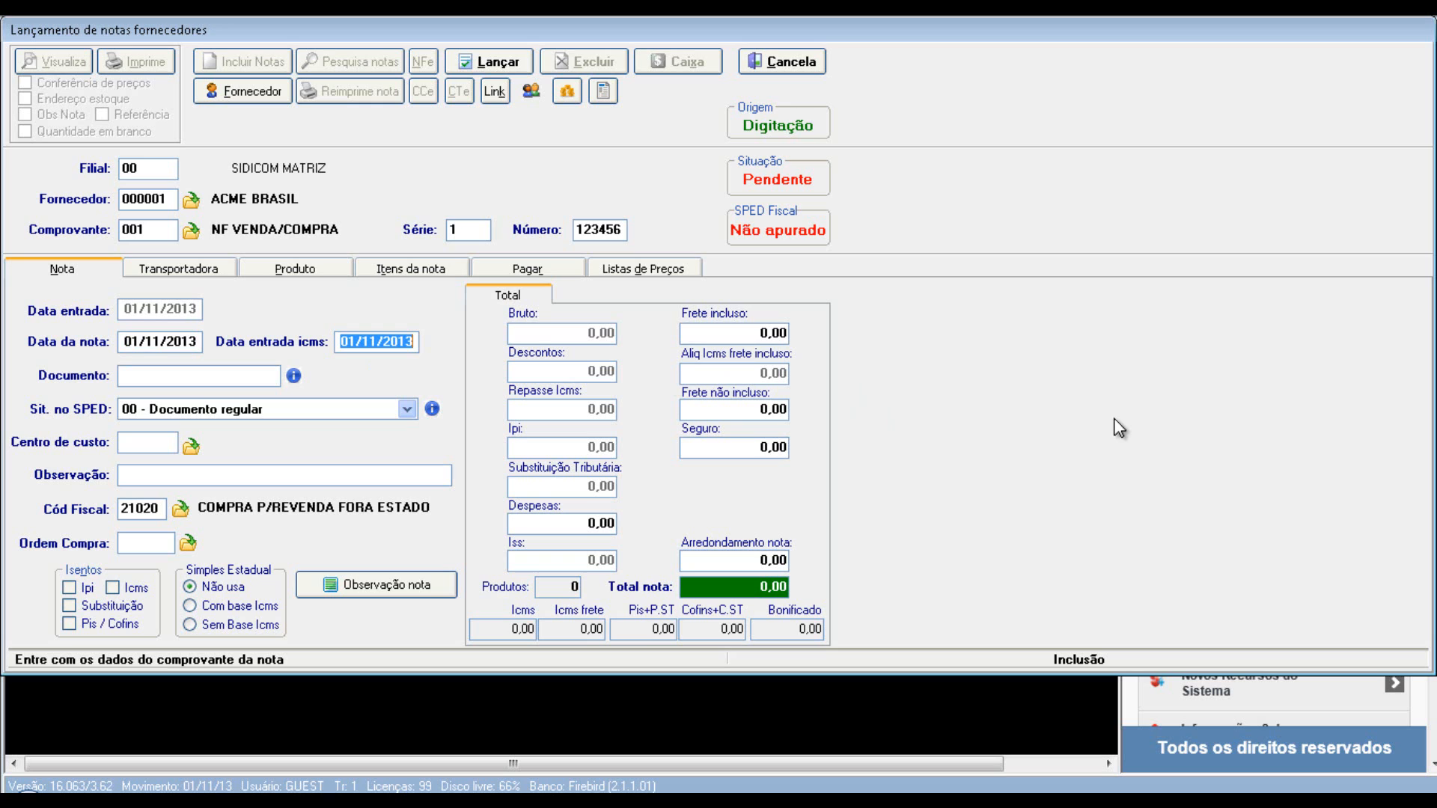
key("Return")
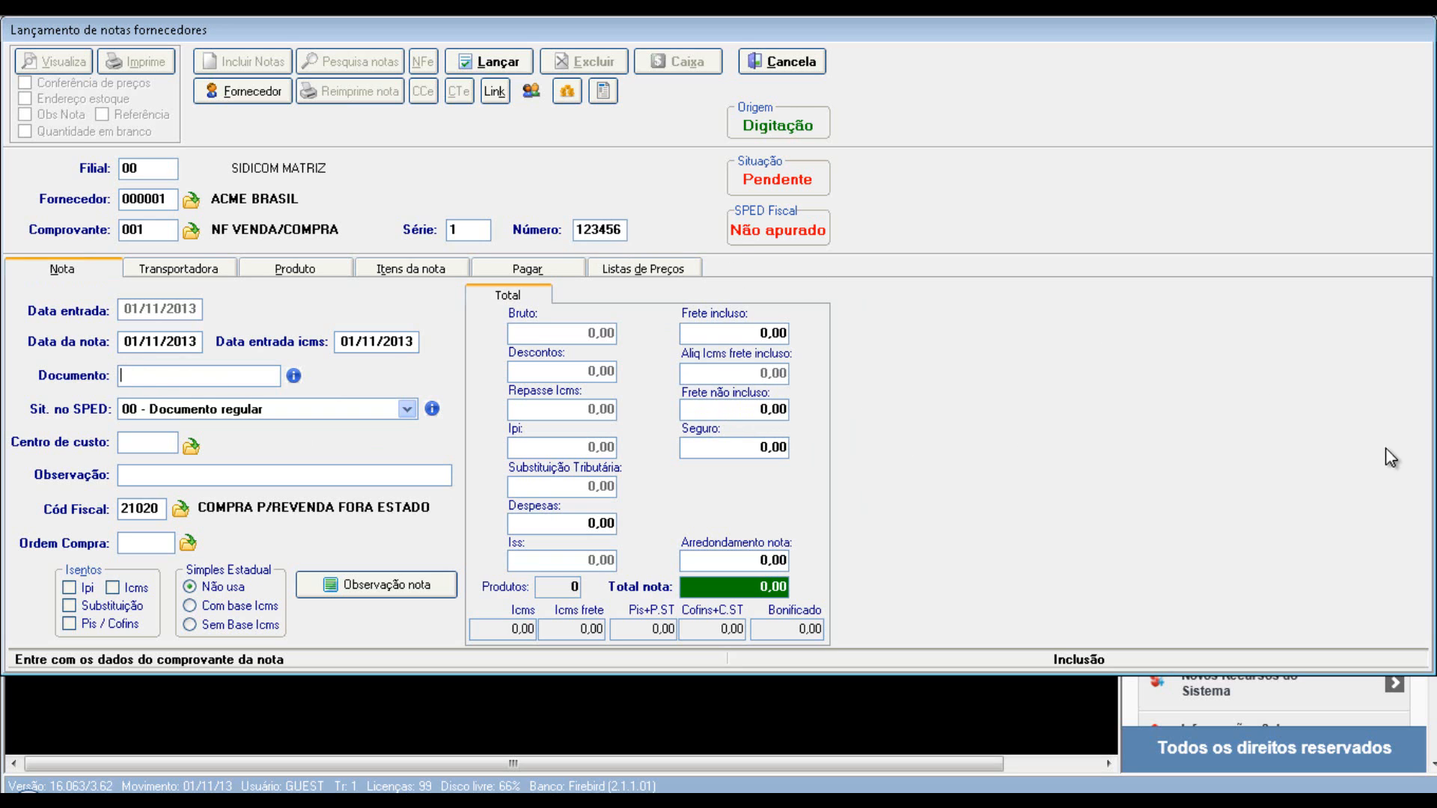
left_click(295, 375)
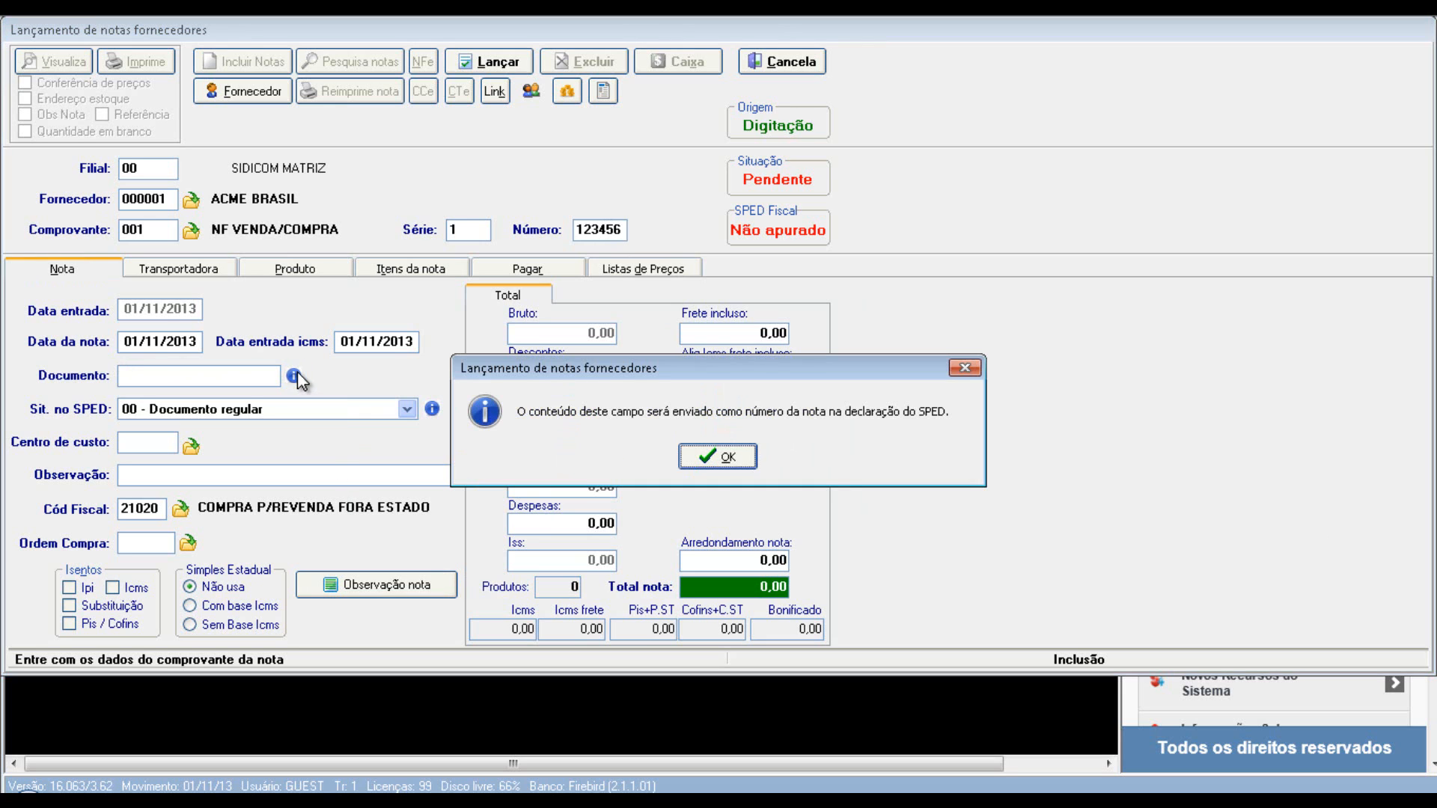
left_click(736, 461)
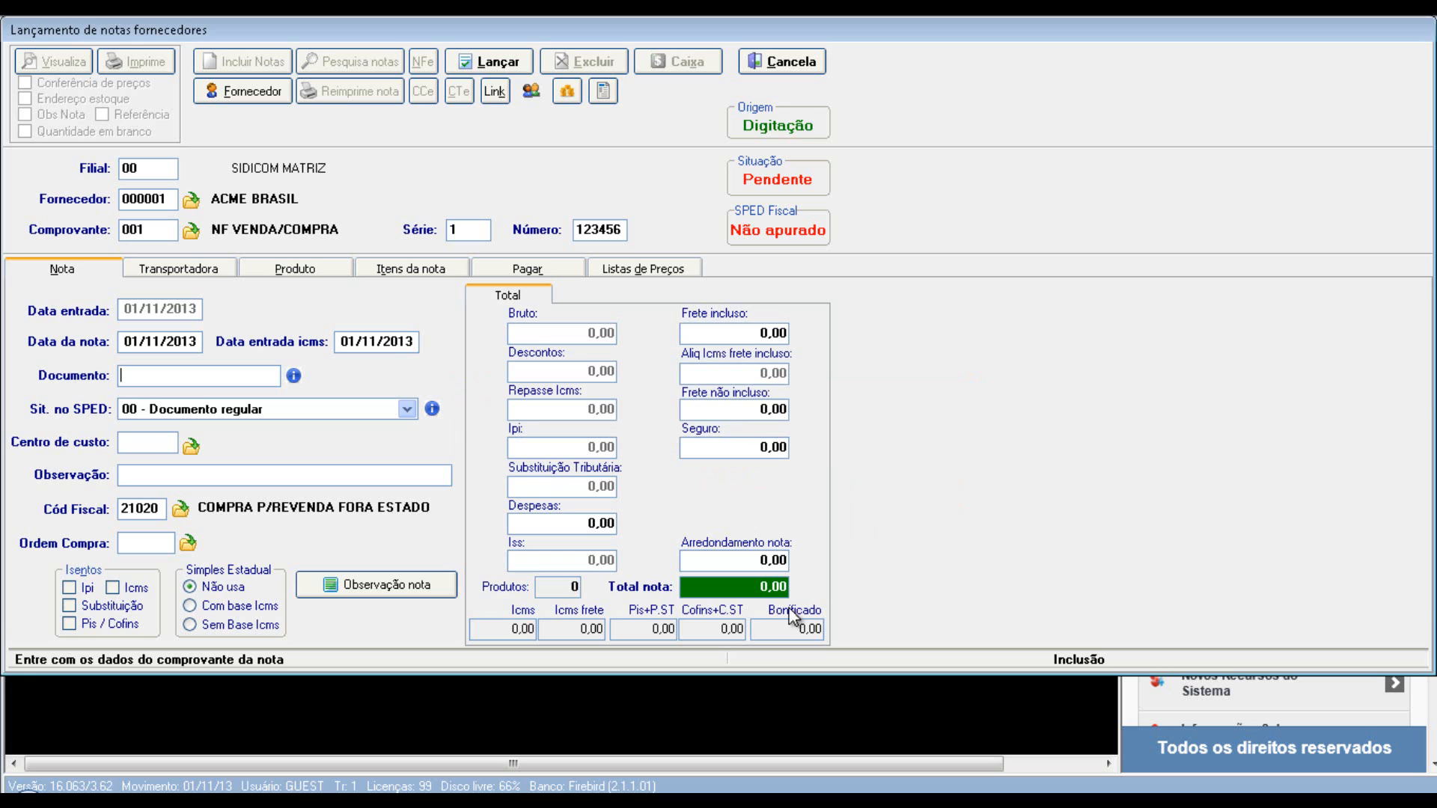
left_click(406, 409)
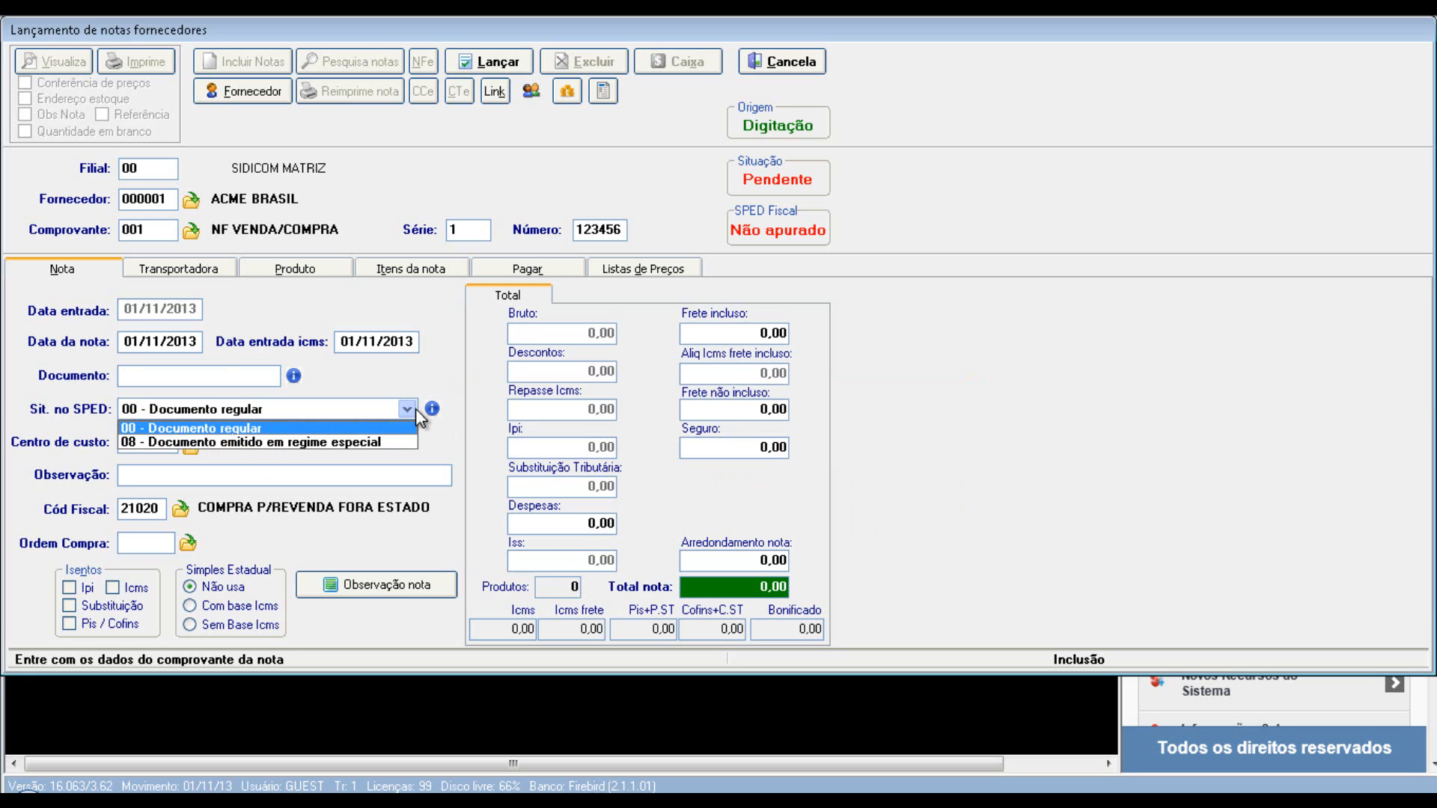
left_click(415, 408)
left_click(432, 408)
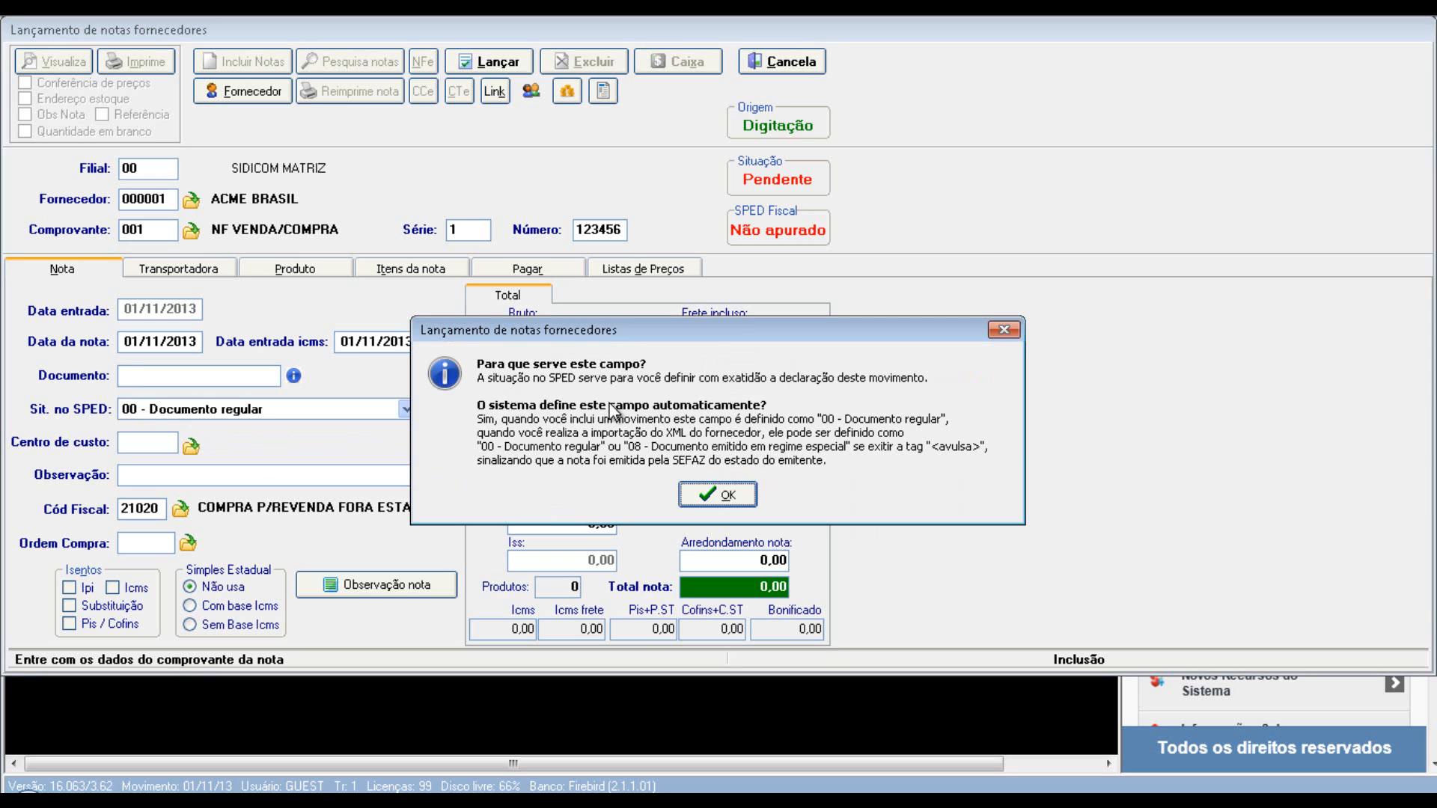
left_click(1003, 330)
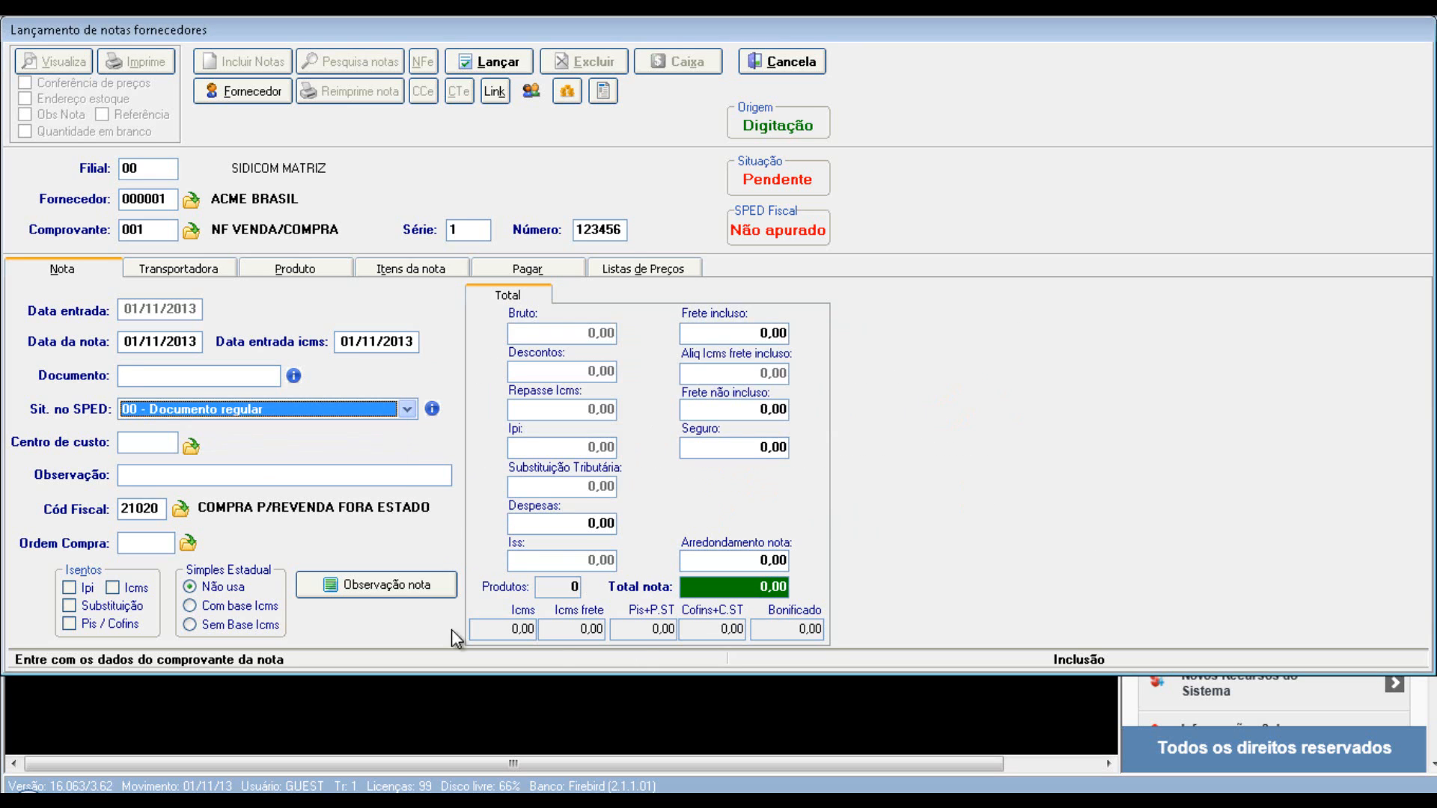
- View the available cost centres for the invoice without choosing one
left_click(172, 443)
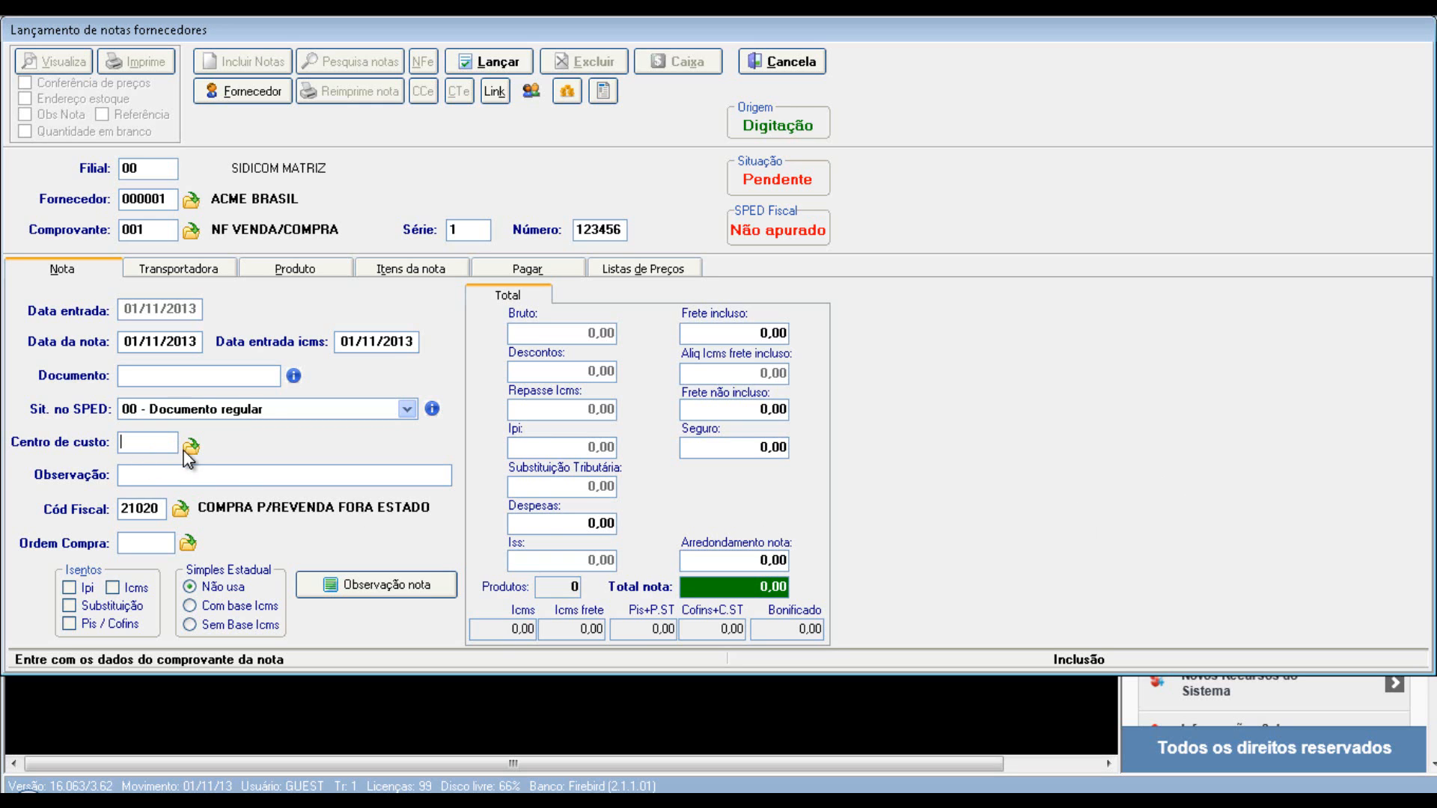
key("Return")
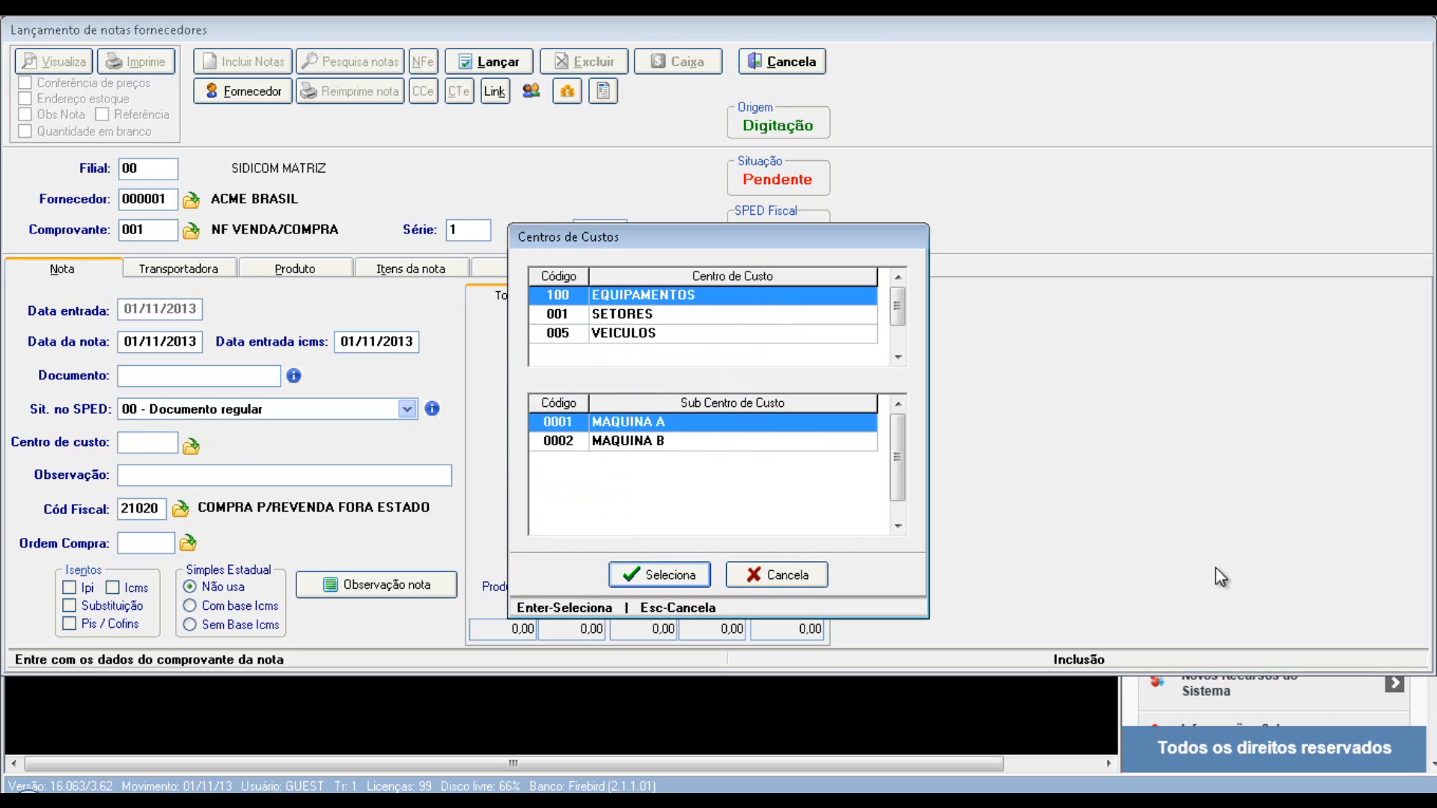
left_click(785, 576)
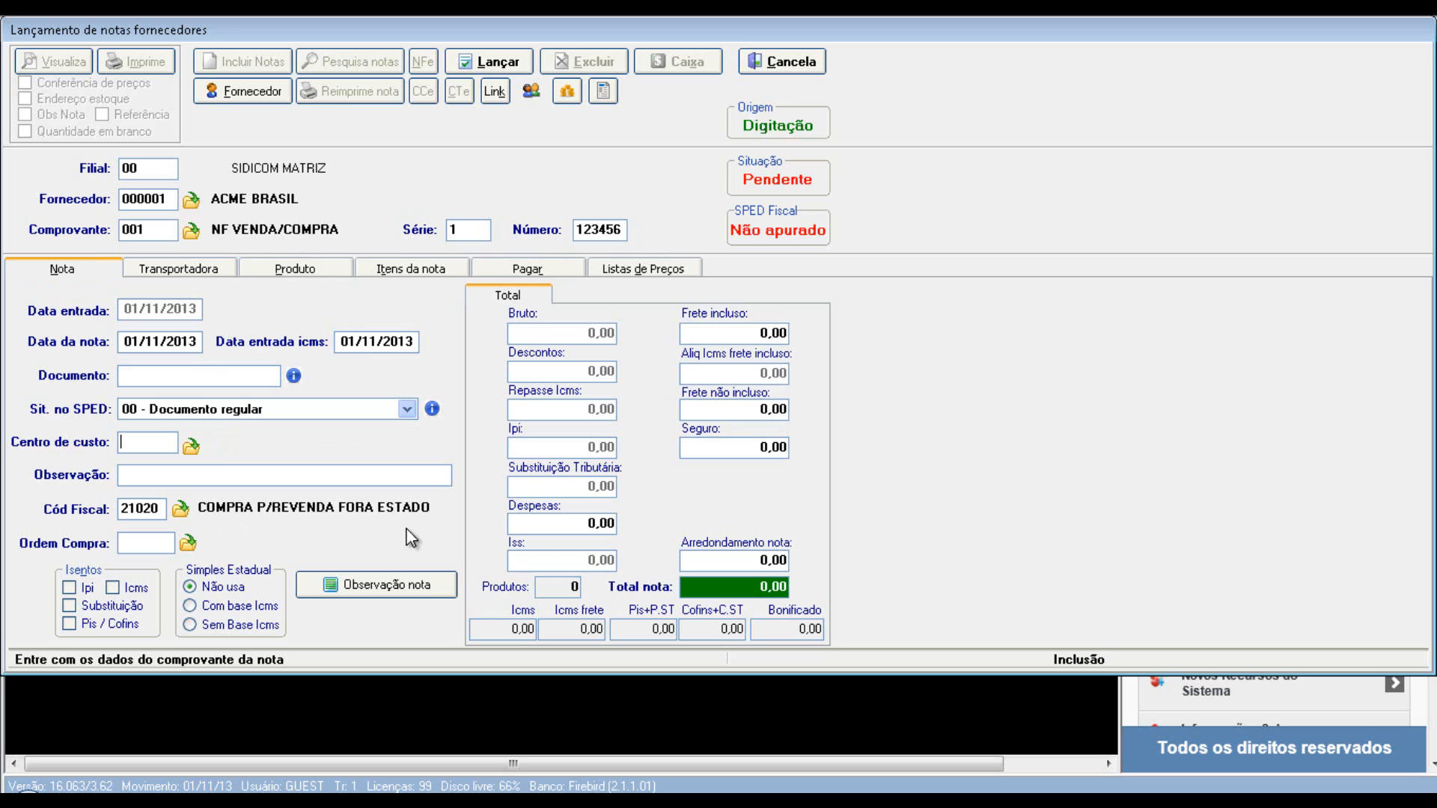
- Import the ACME BRASIL purchase order dated 01/11/13 into the invoice together with all its products
left_click(187, 547)
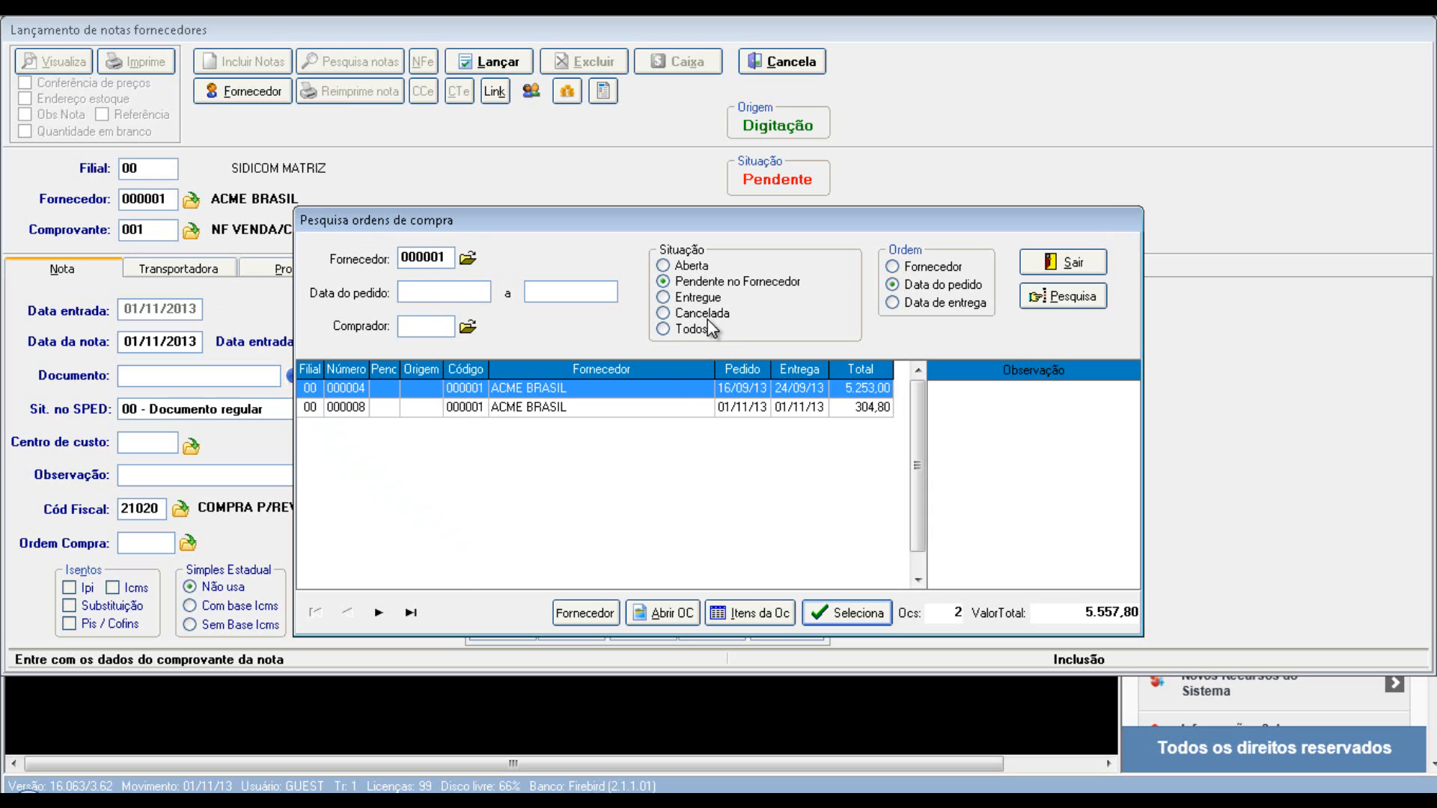
left_click(633, 408)
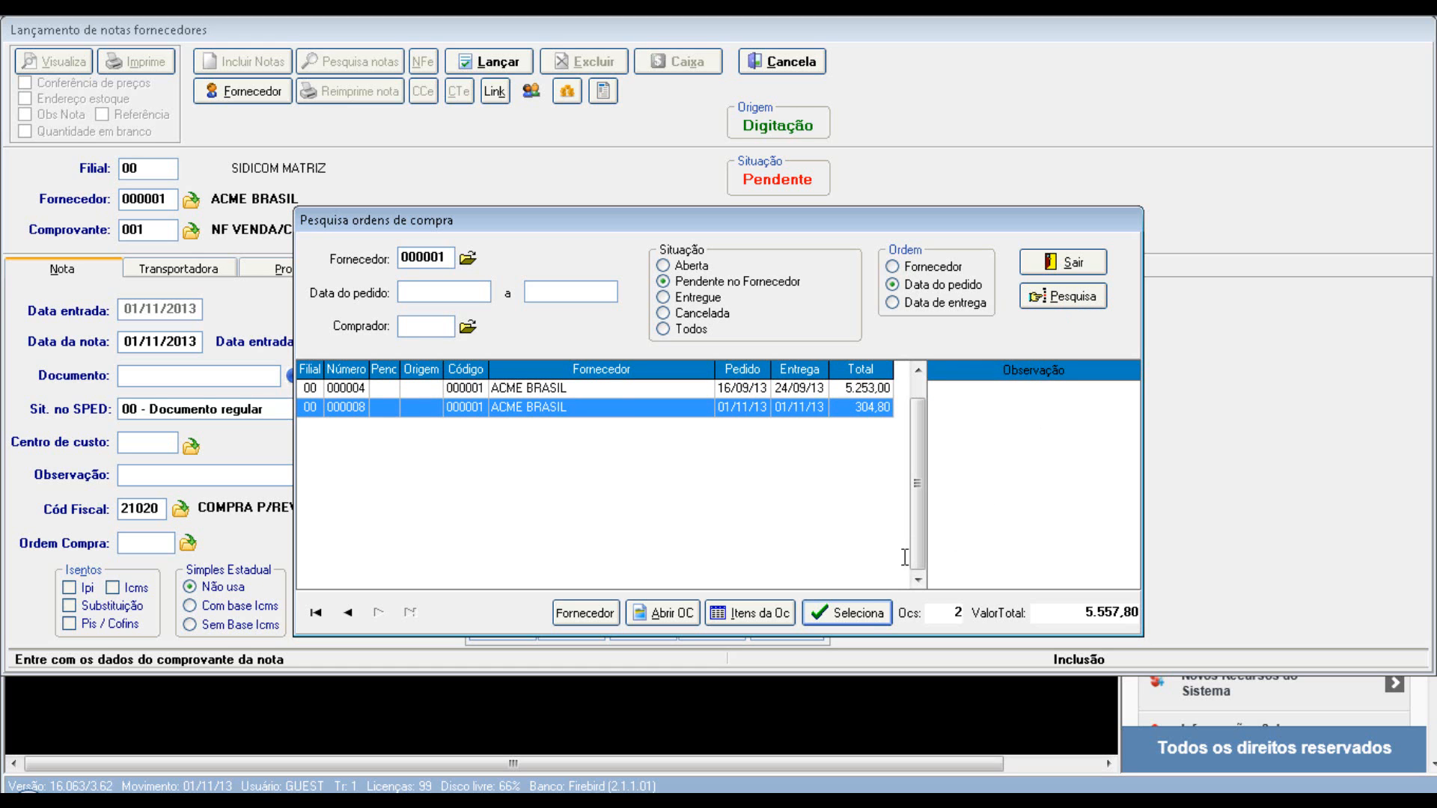
left_click(859, 612)
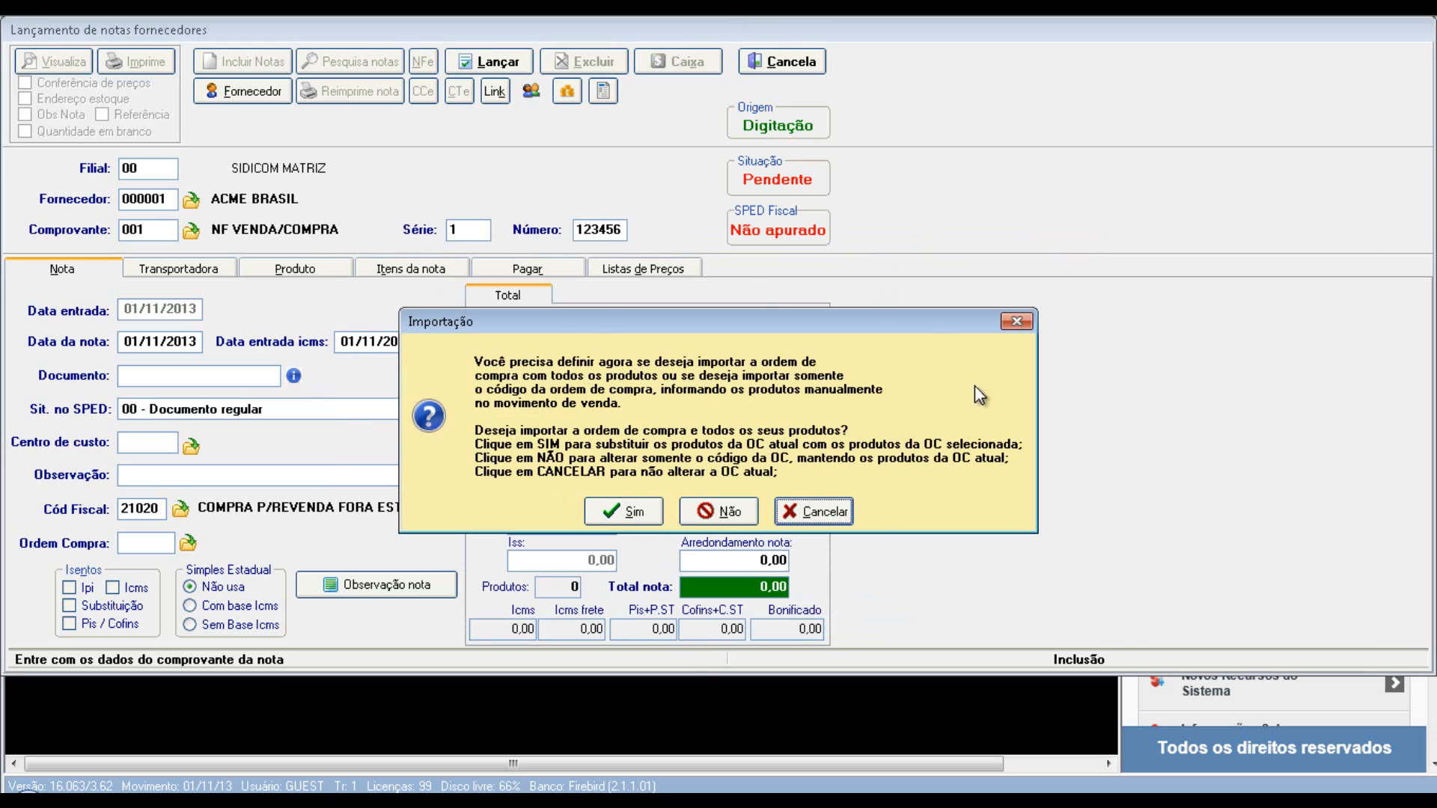
left_click(619, 509)
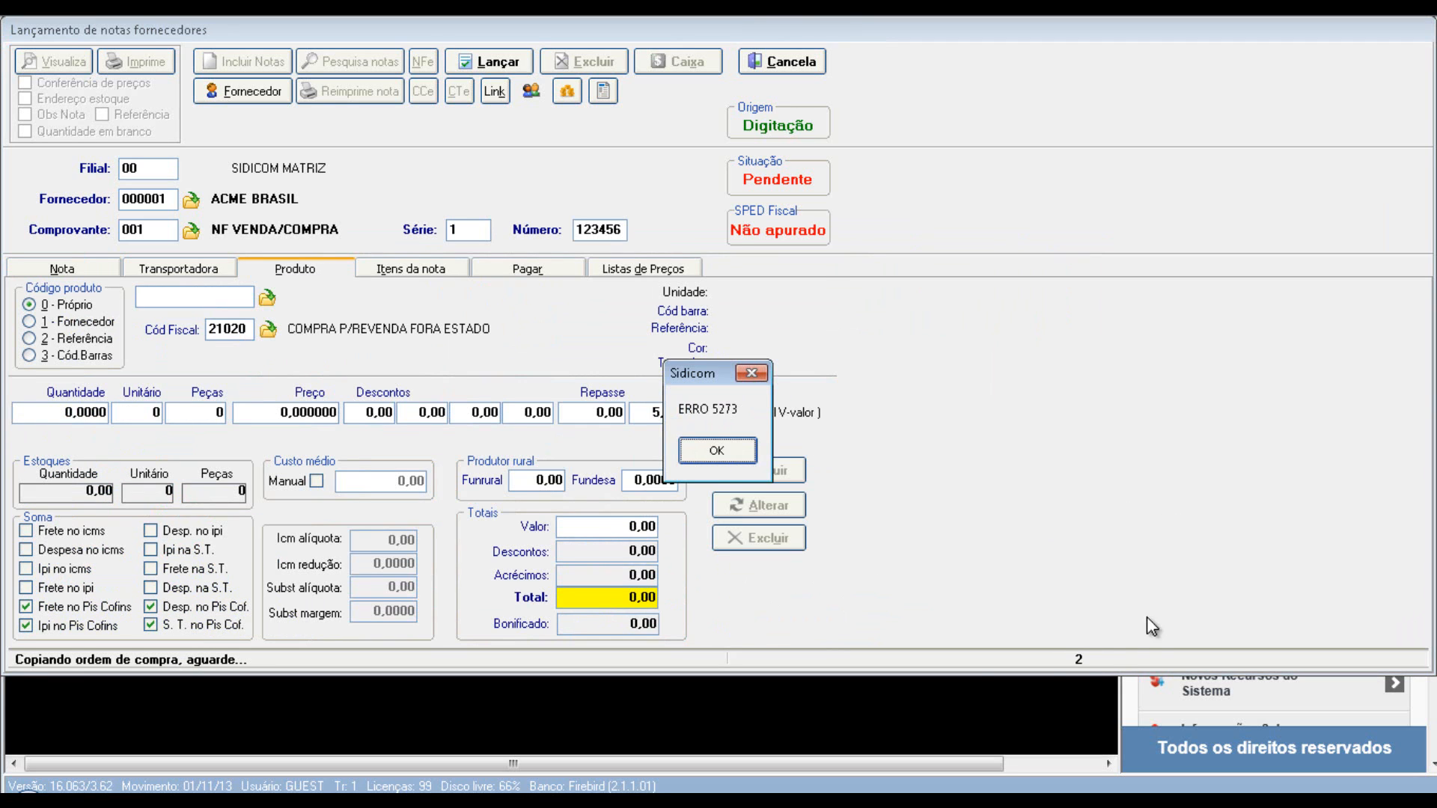
left_click(715, 450)
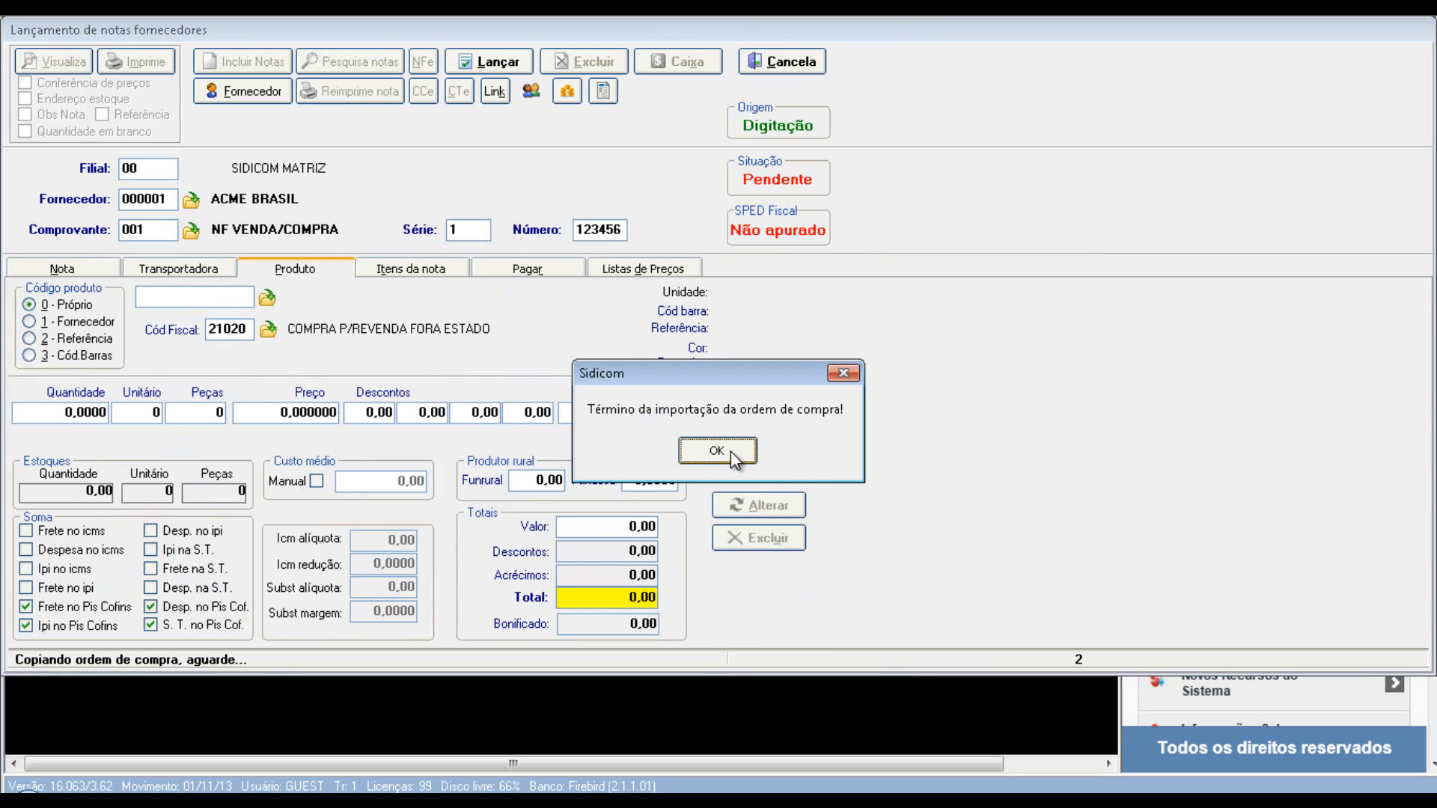
left_click(730, 451)
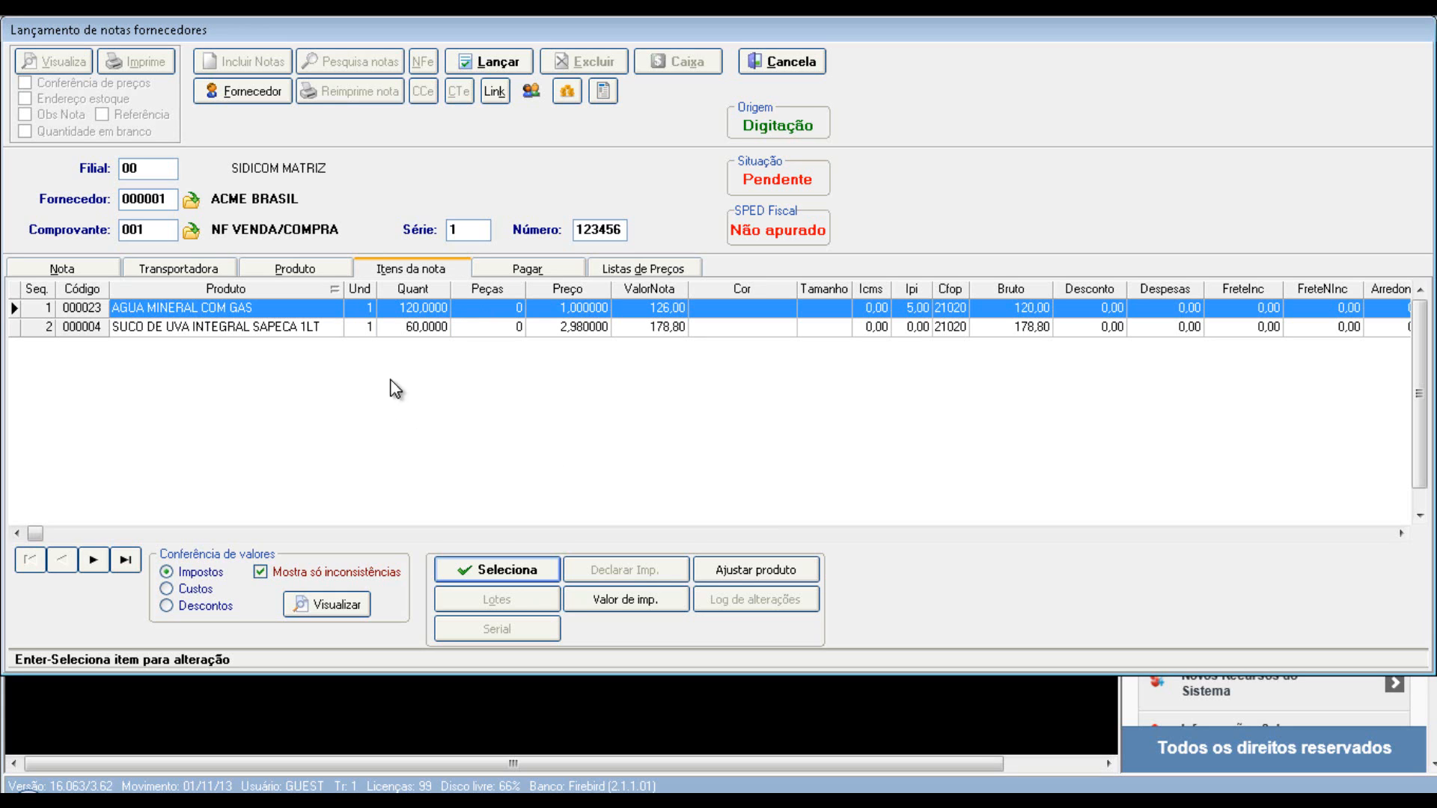
- Set the quantity of the invoice item SUCO DE UVA INTEGRAL SAPECA 1LT to 48 and save the change
left_click(449, 330)
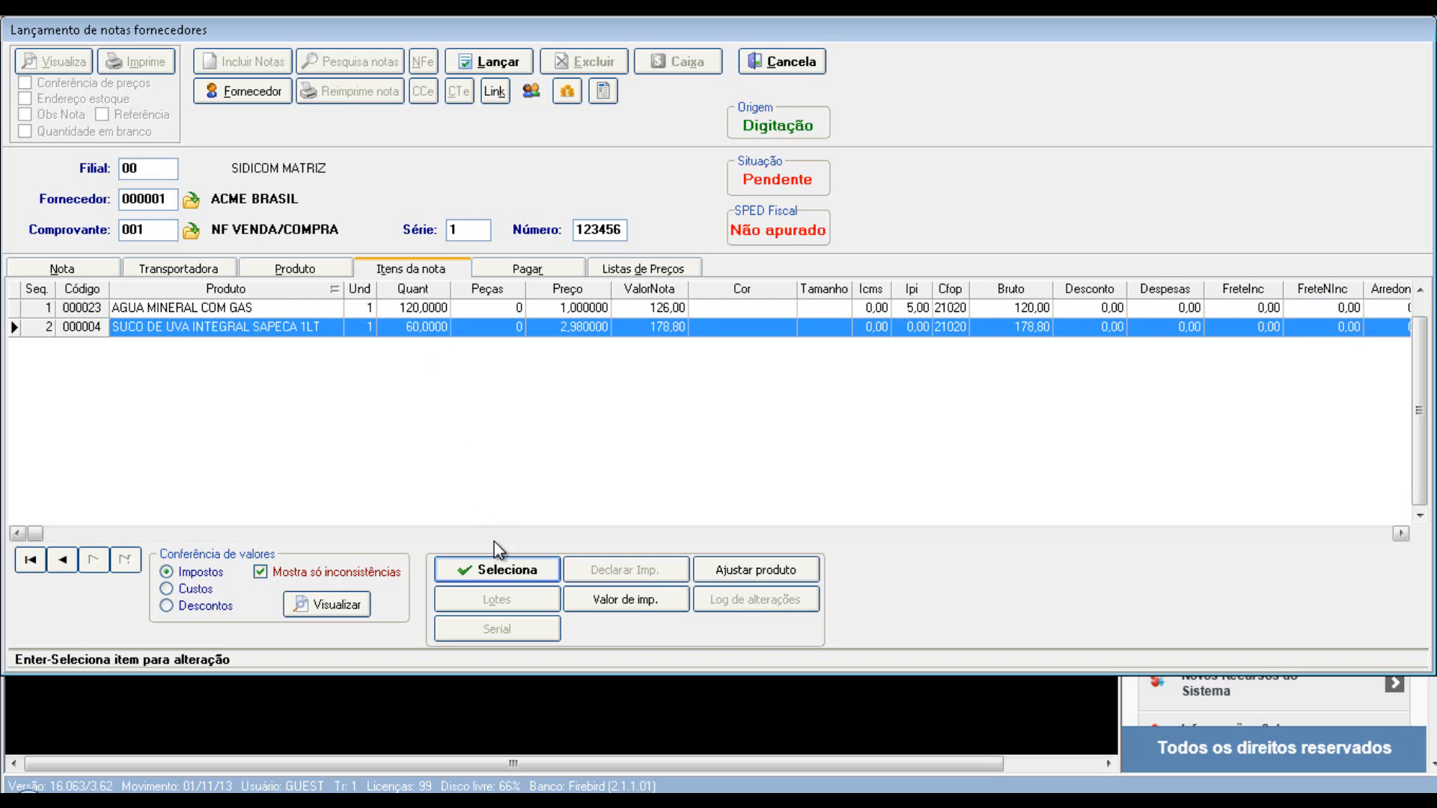
left_click(511, 569)
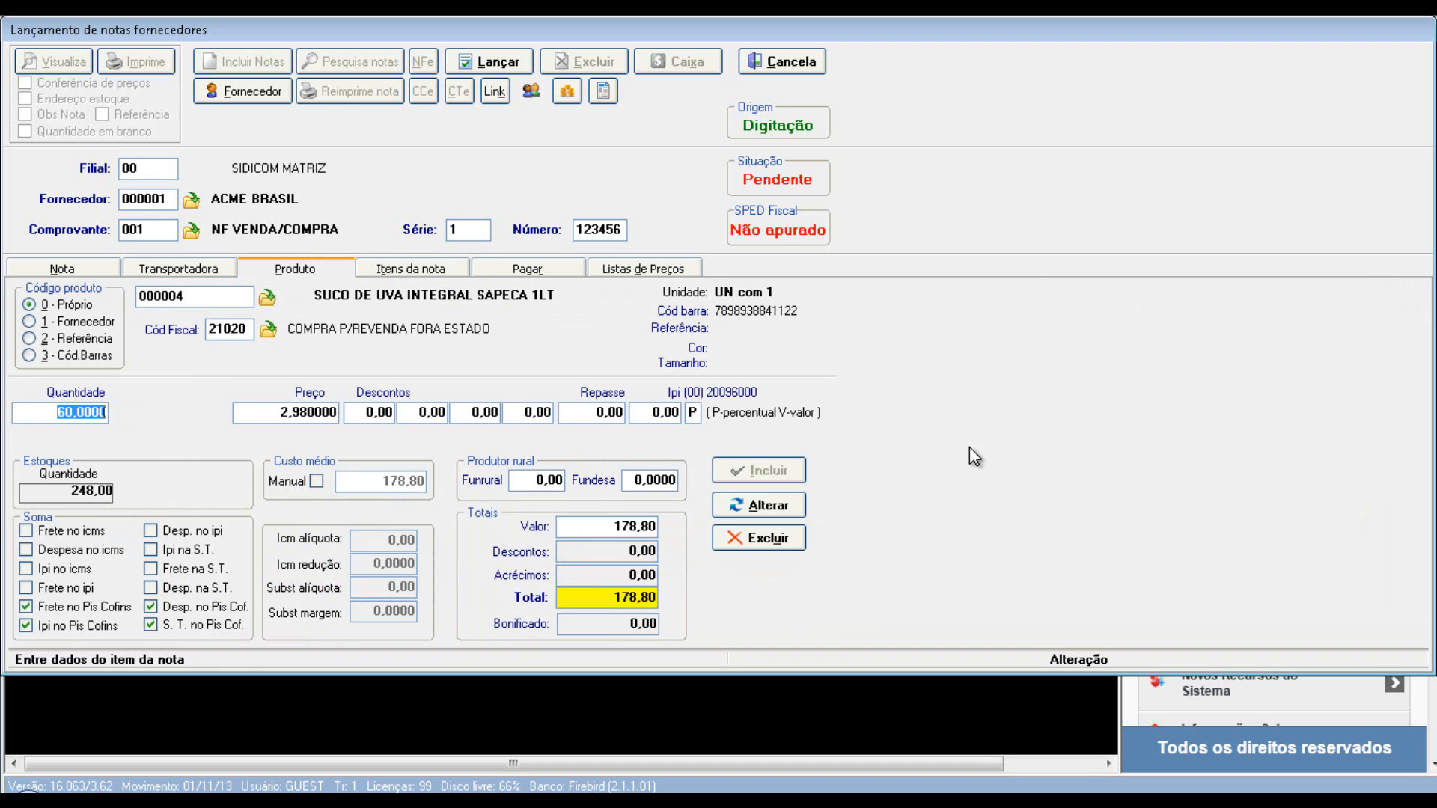
type("48")
key("Tab")
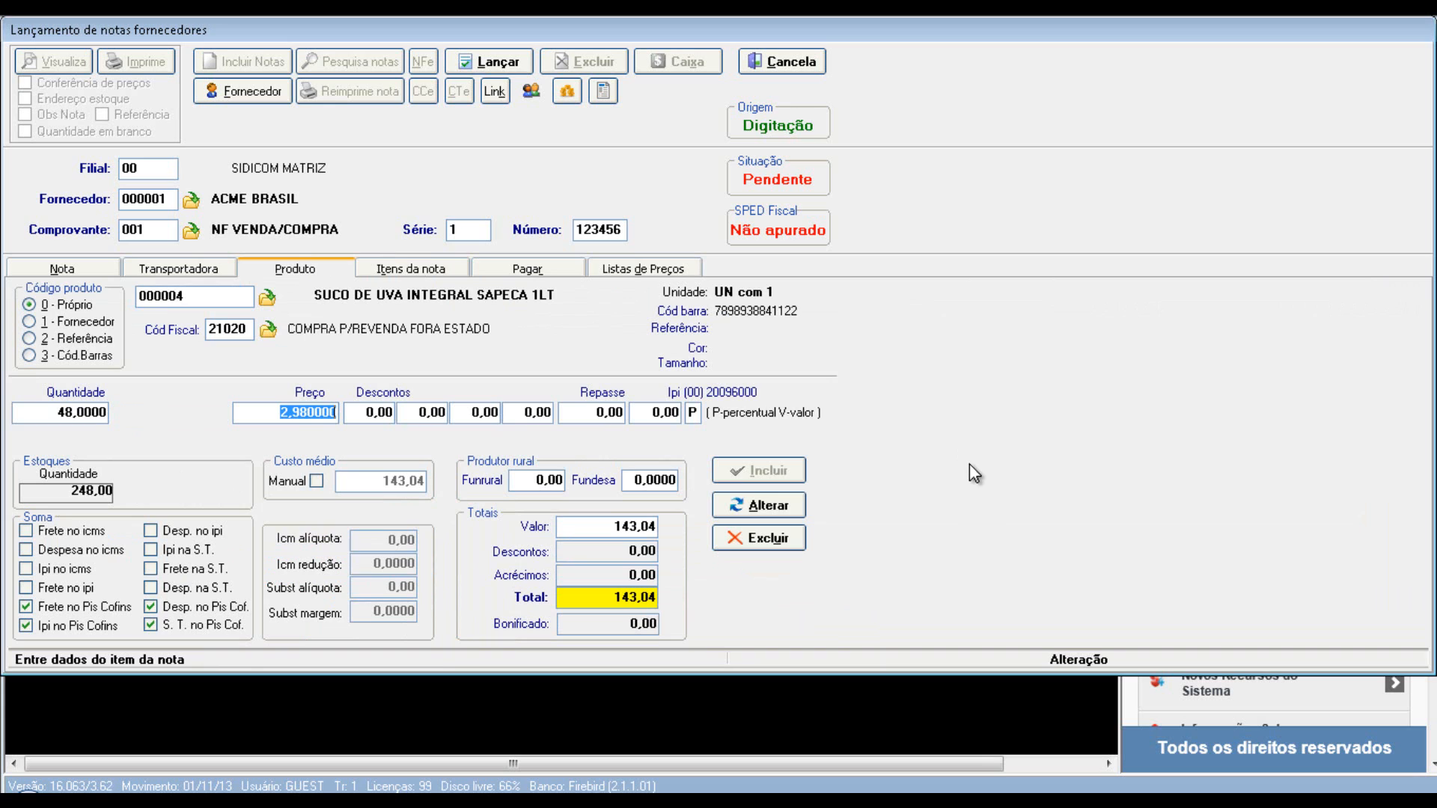
key("Tab")
key("Tab")
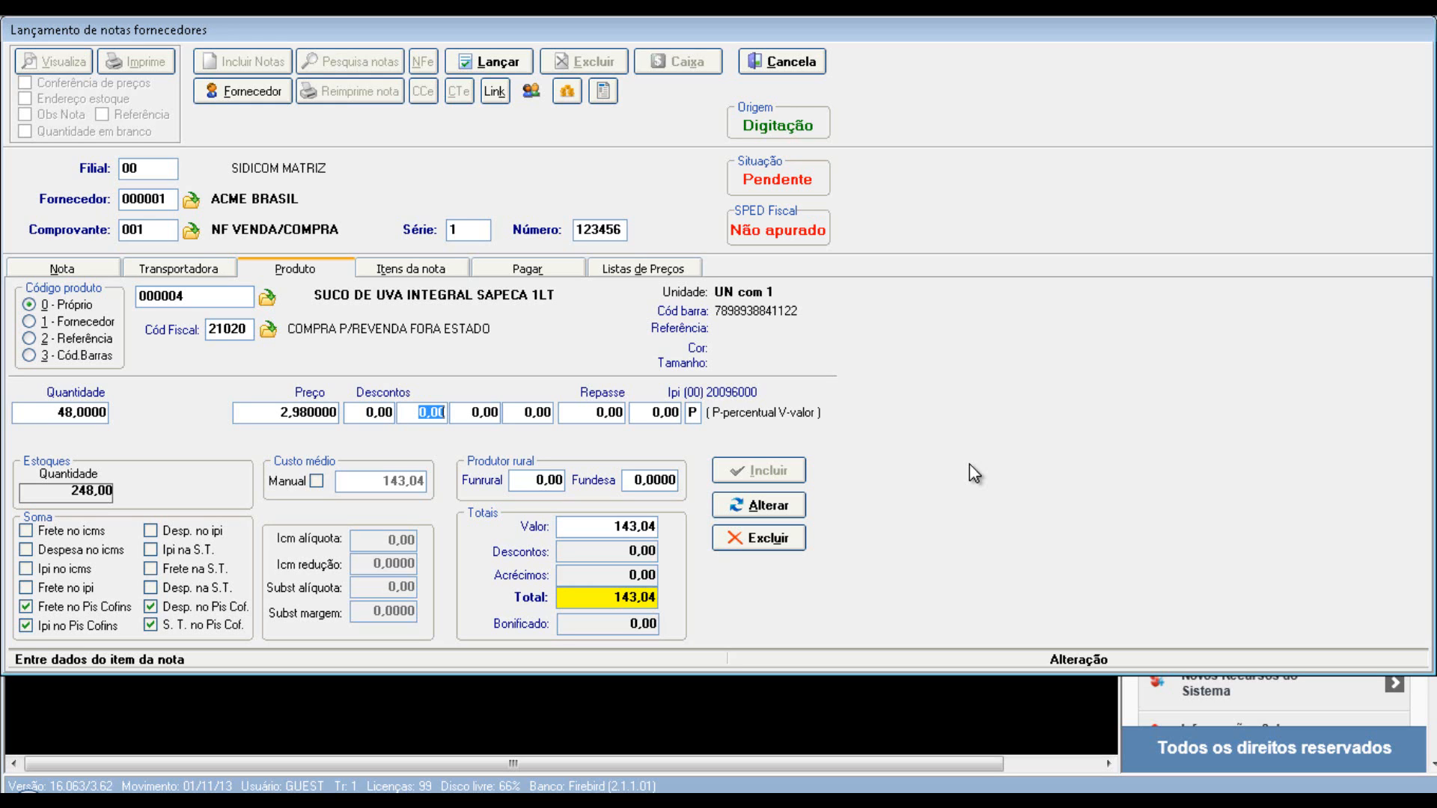
key("Tab")
key("Tab")
key("Return")
key("Return")
key("Return")
left_click(765, 509)
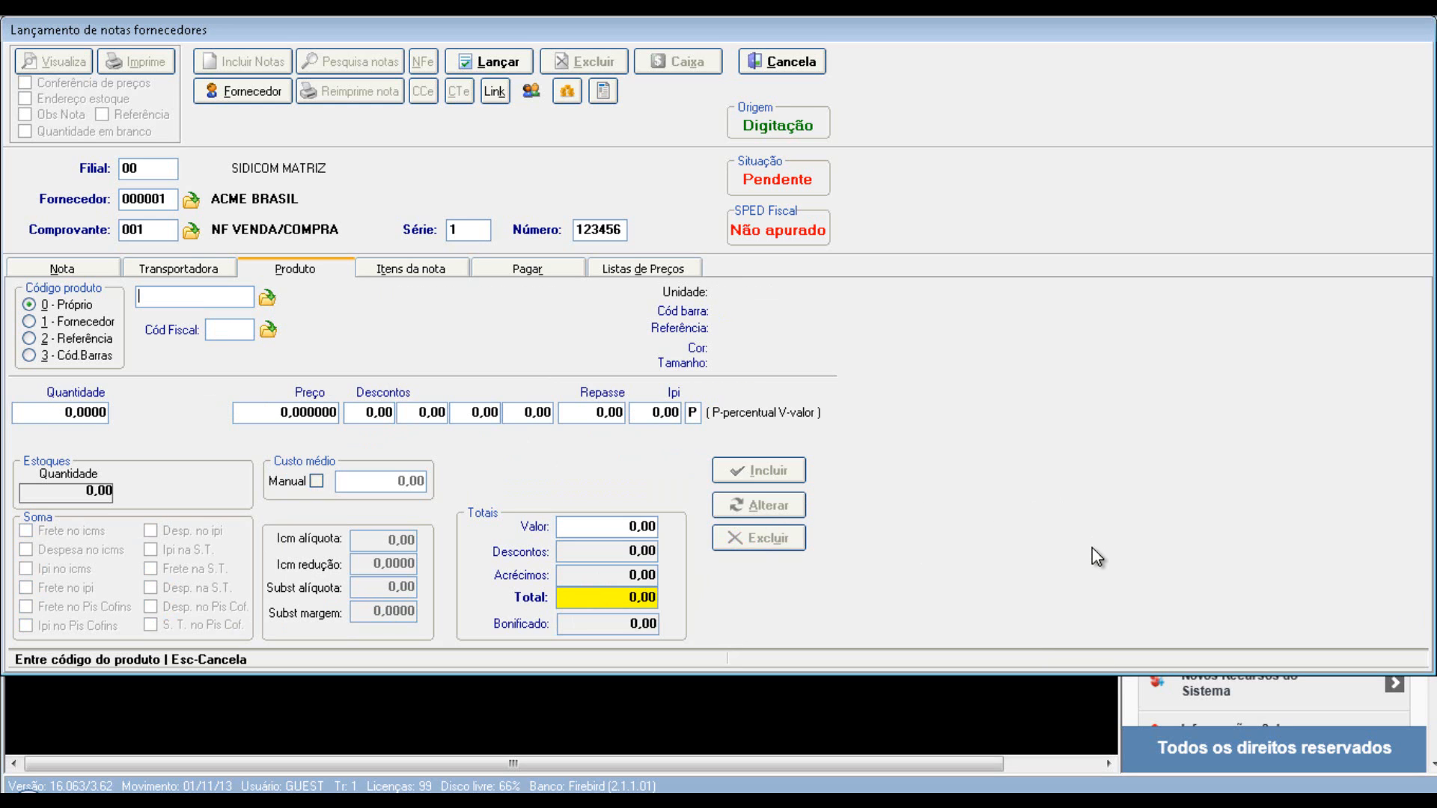
- Open the tax adjustment for the invoice item AGUA MINERAL COM GAS and examine its general data and every tax category through Outros impostos
left_click(411, 271)
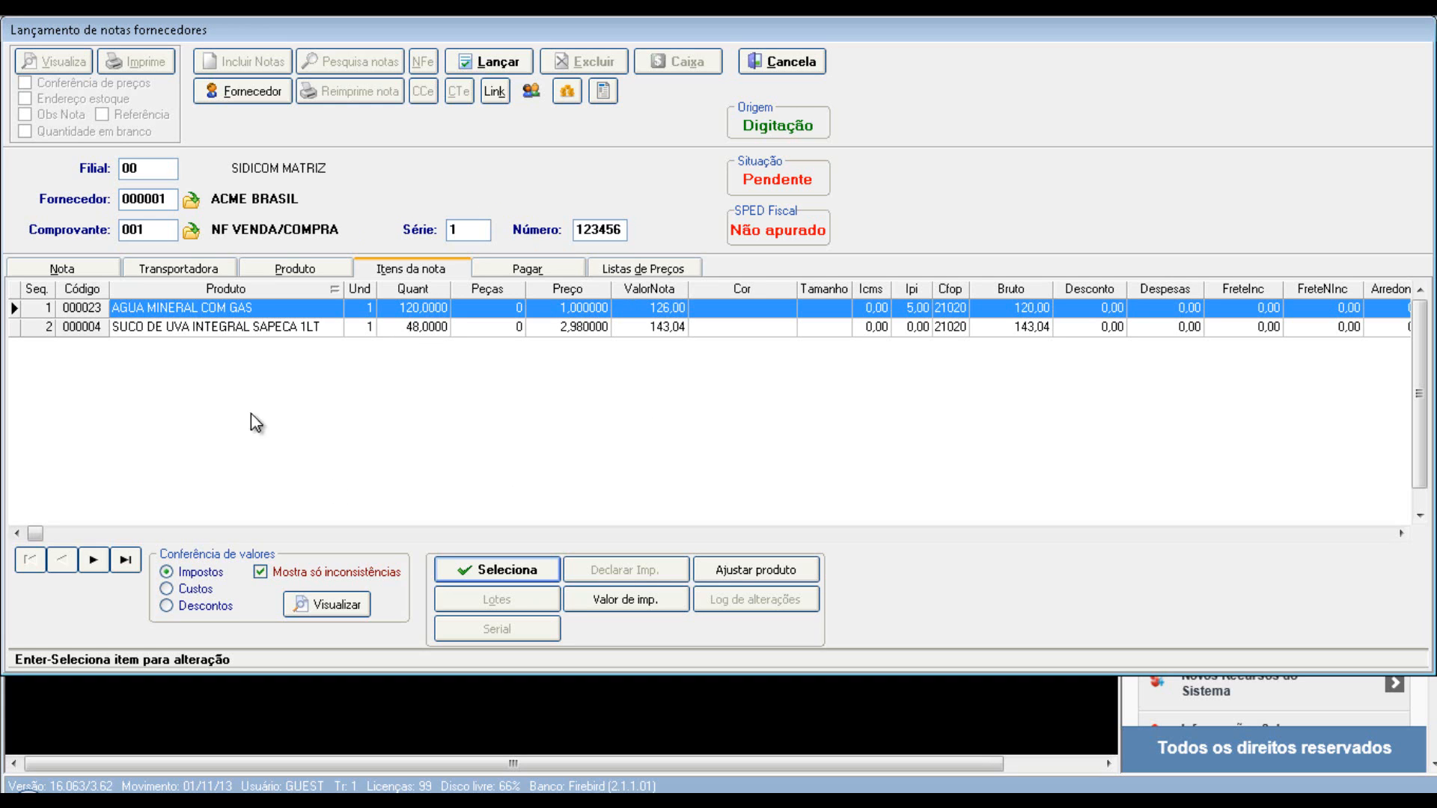
left_click(753, 570)
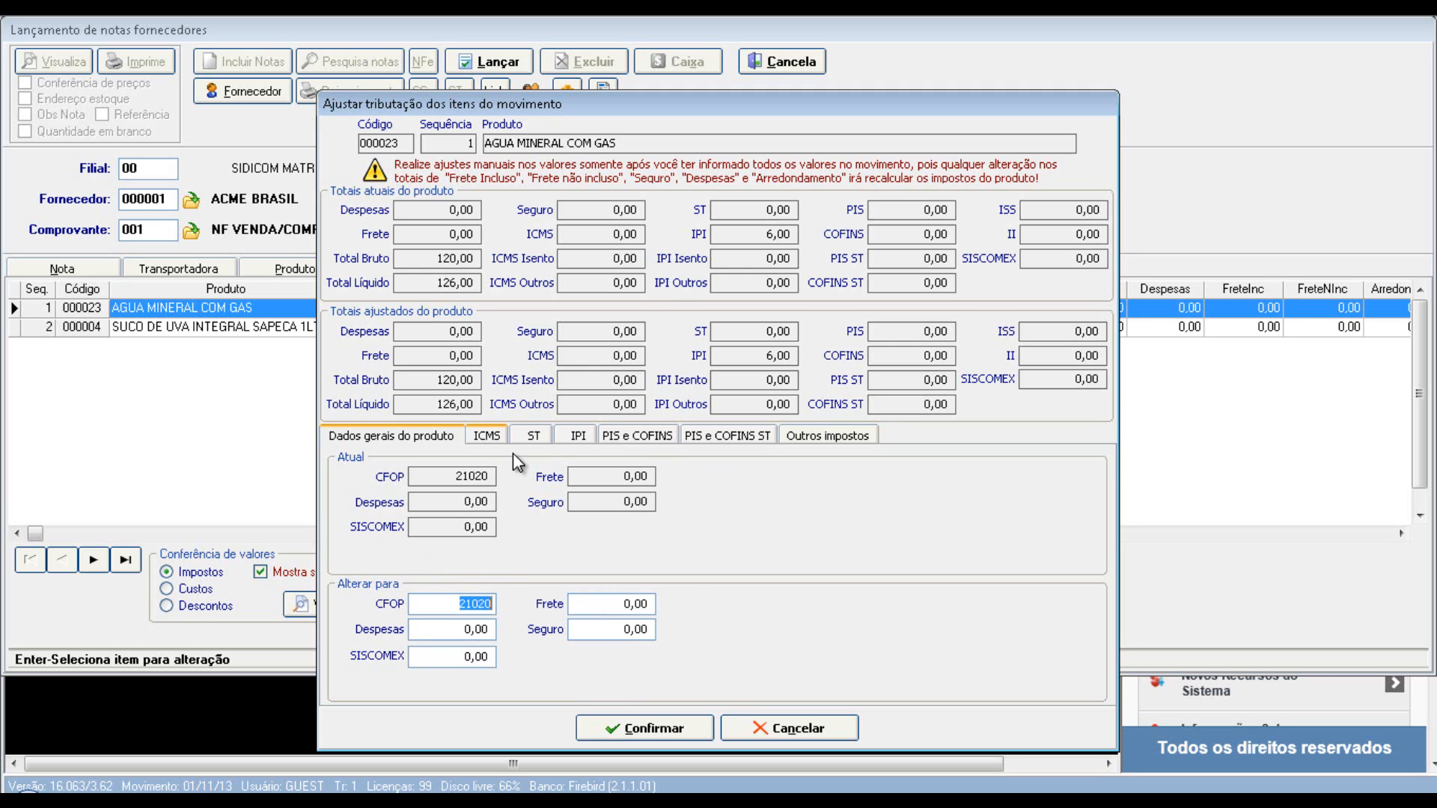
left_click(446, 431)
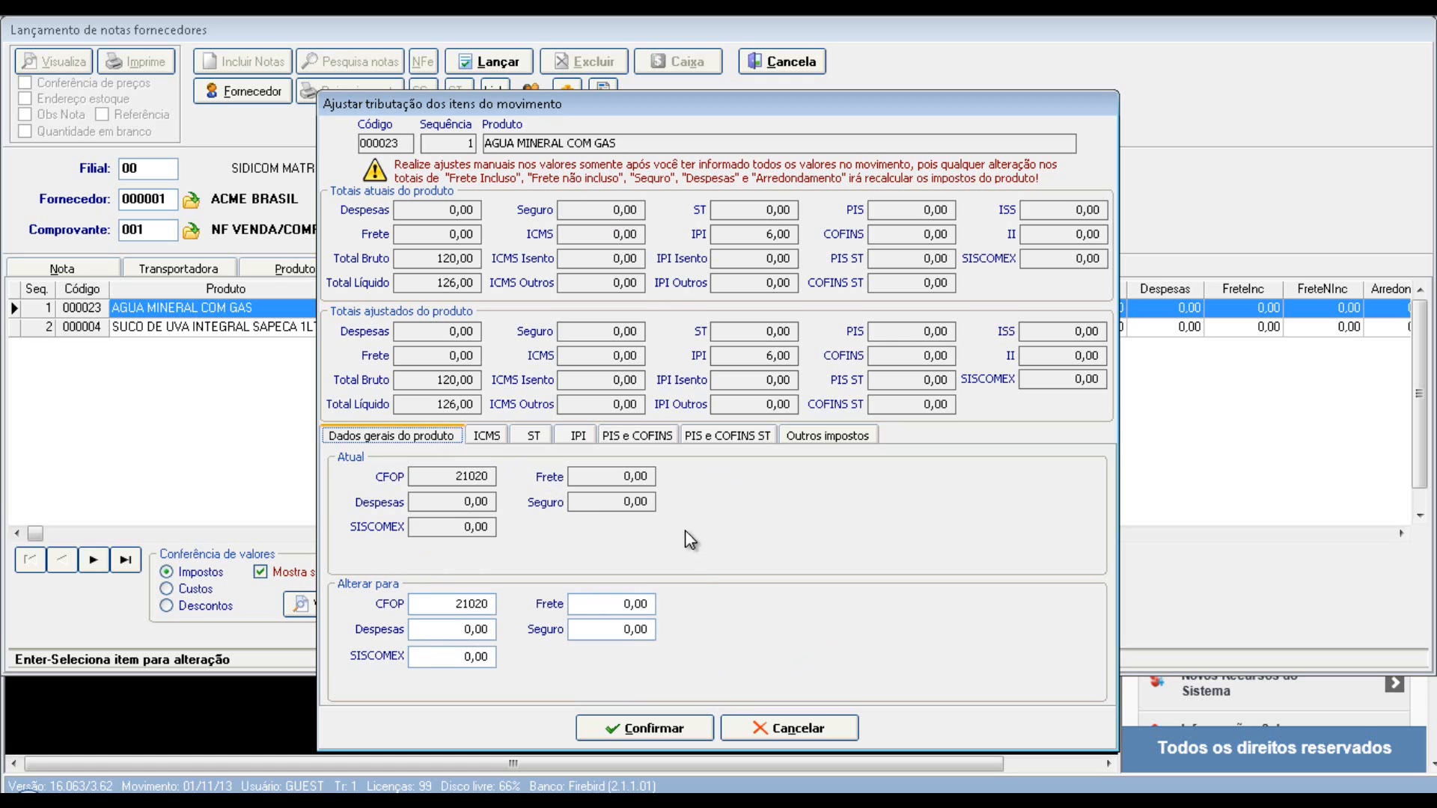
key("Right")
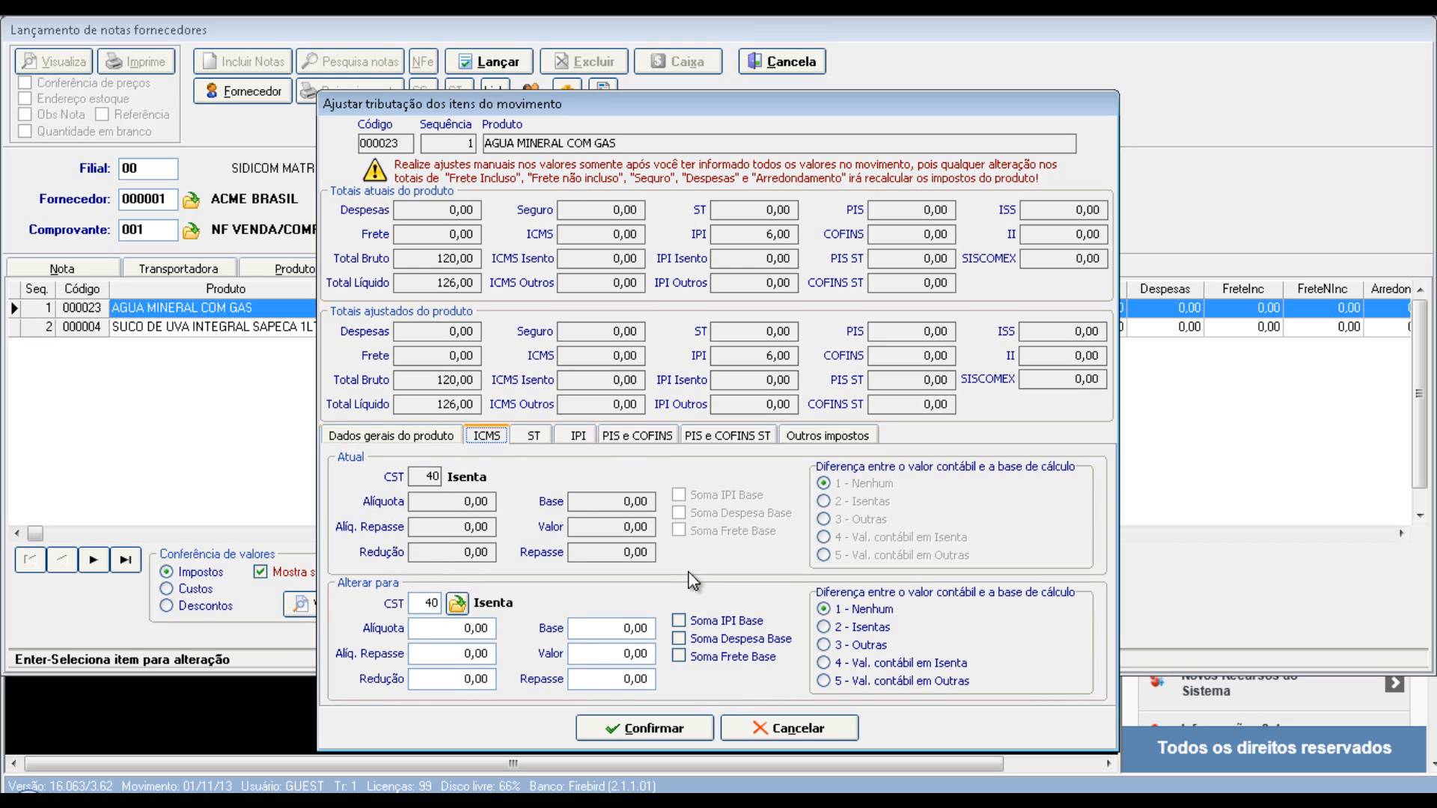
key("Right")
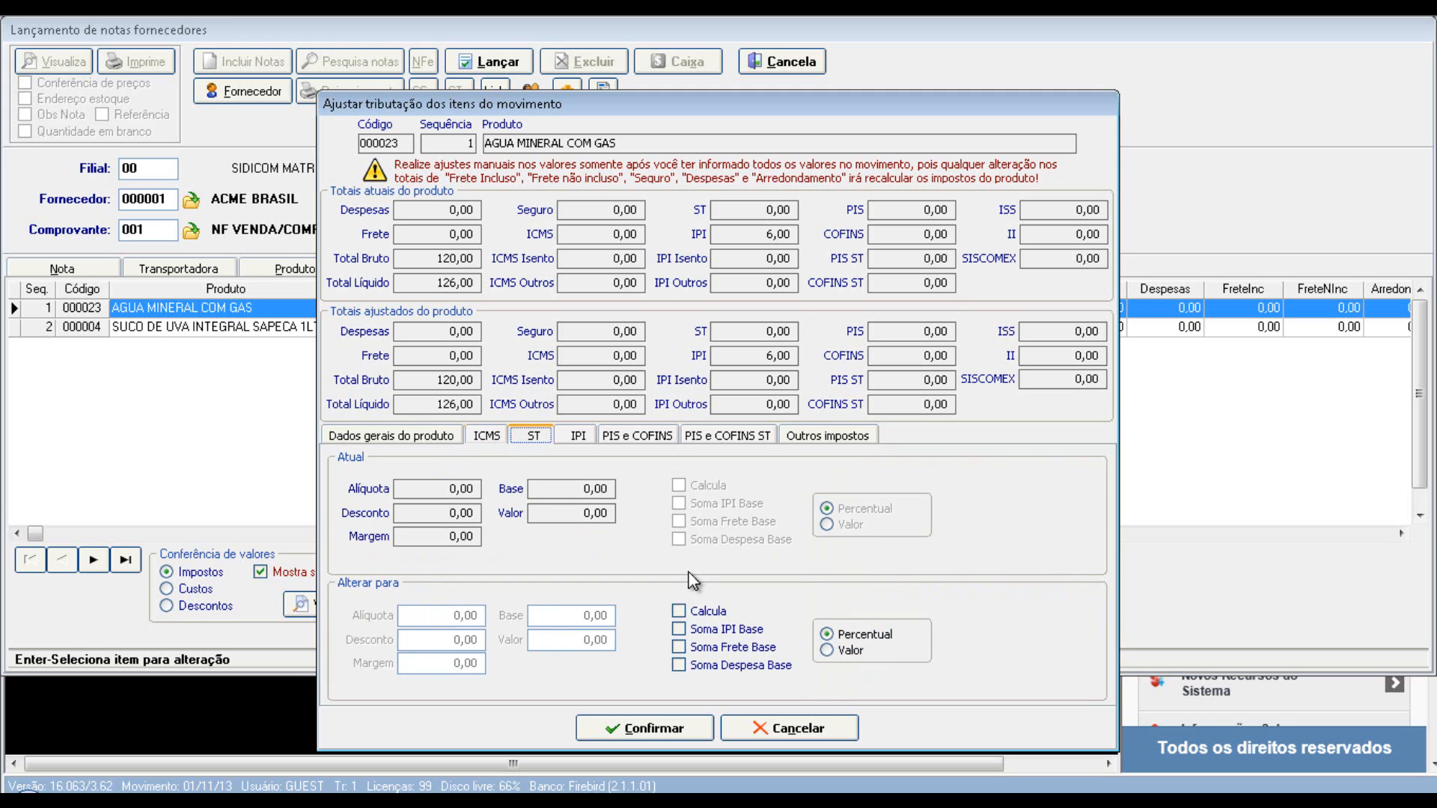
key("Right")
key("Right")
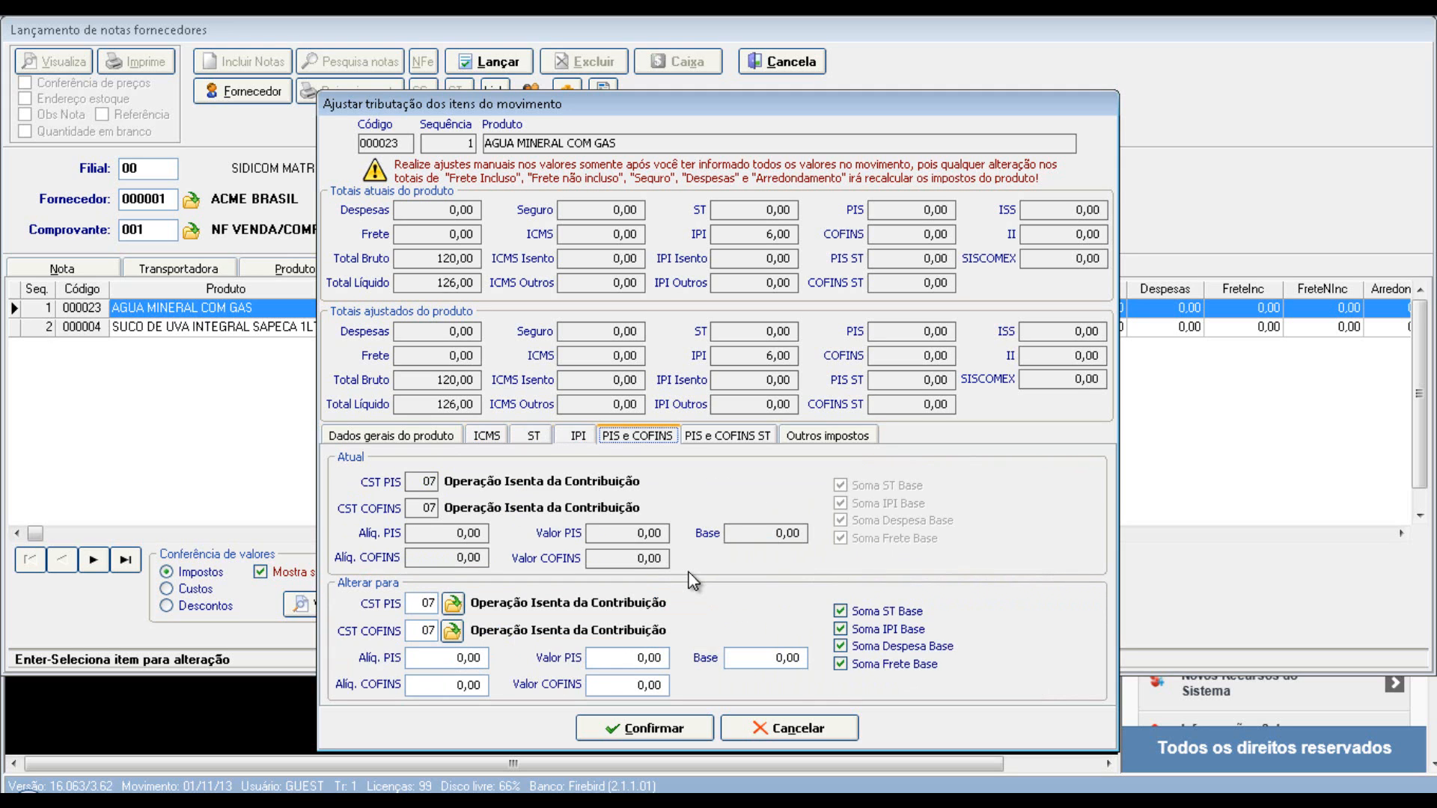
key("Left")
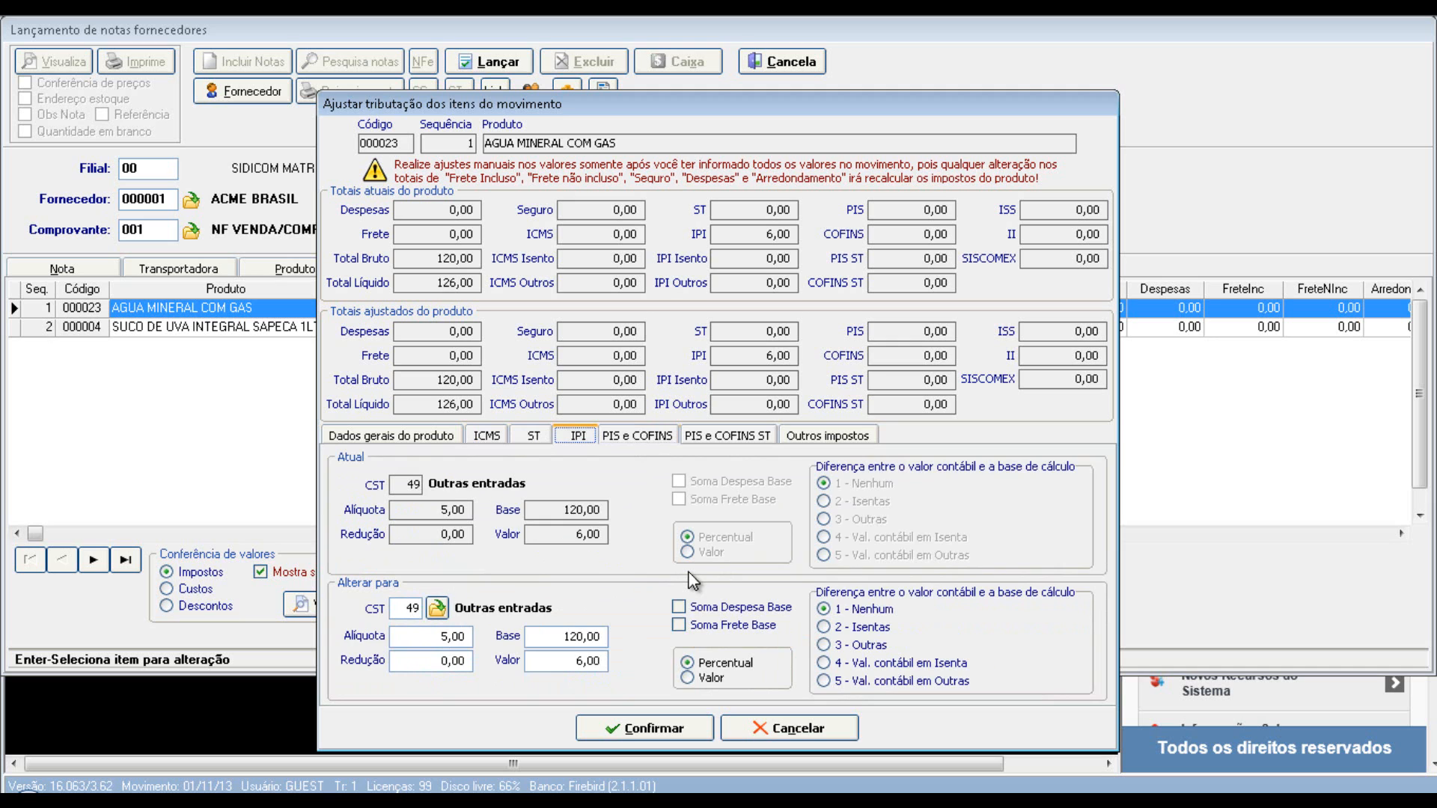
key("Right")
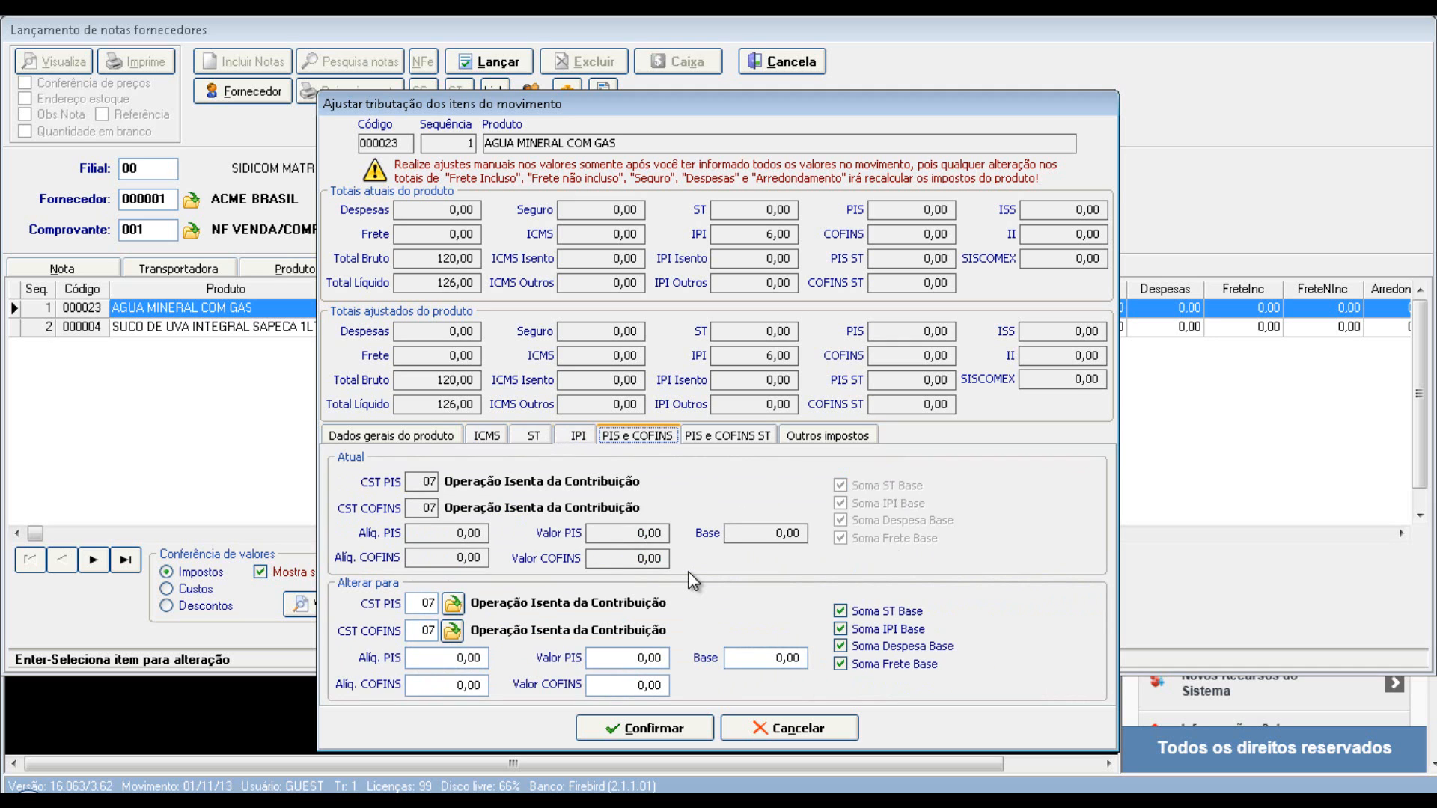
key("Right")
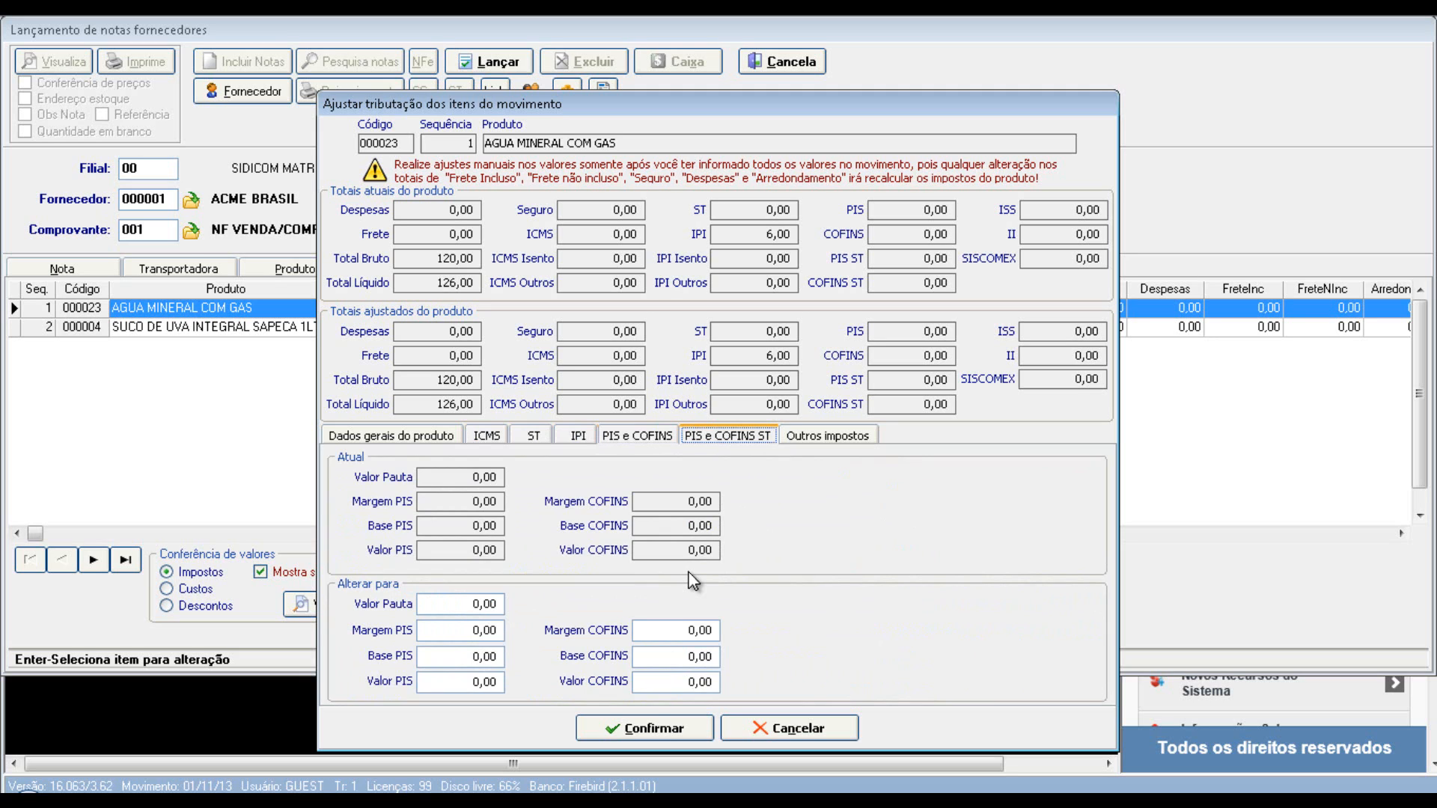
key("Right")
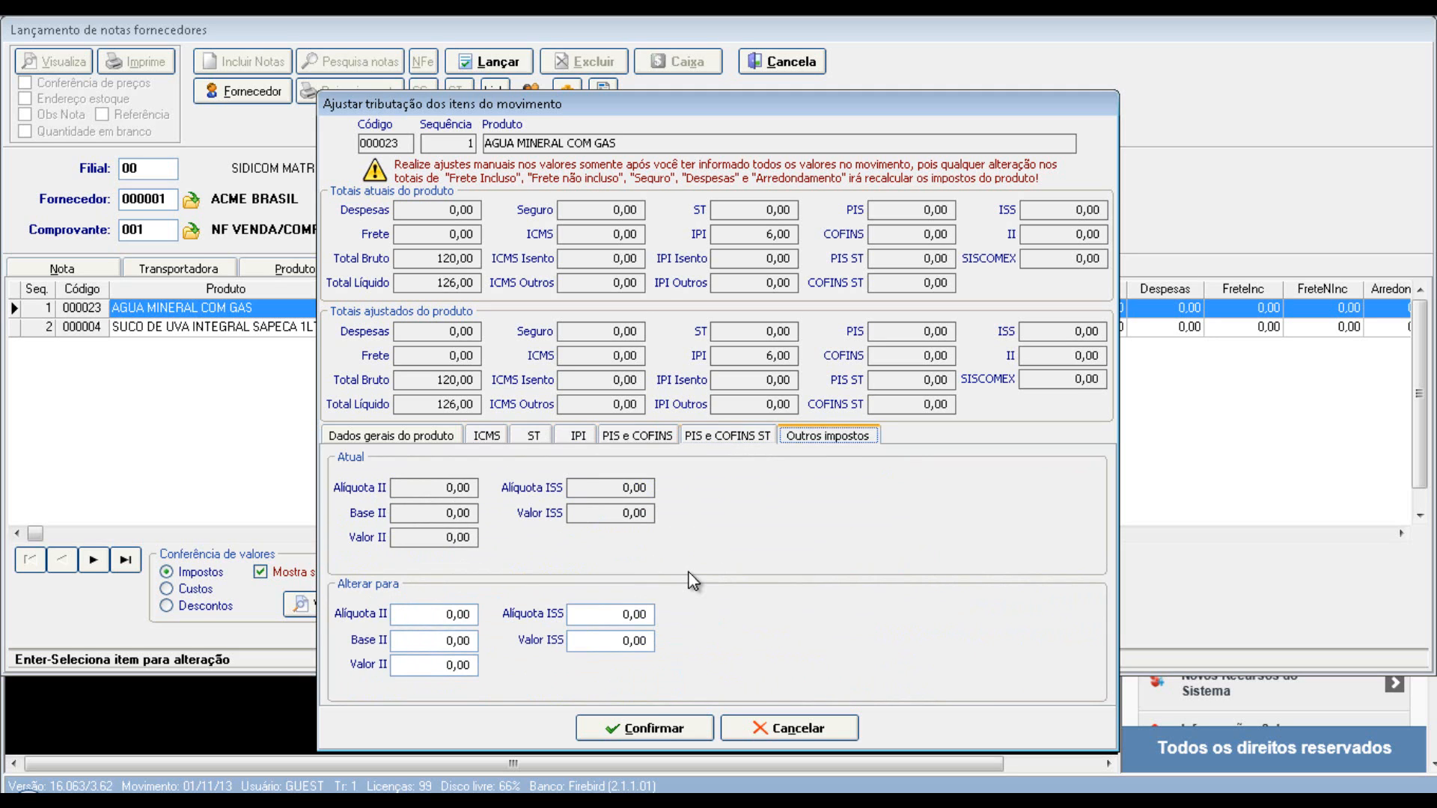
- Recheck the item's IPI and general product data, and close the tax adjustment without saving any changes
key("Left")
key("Left")
key("Left")
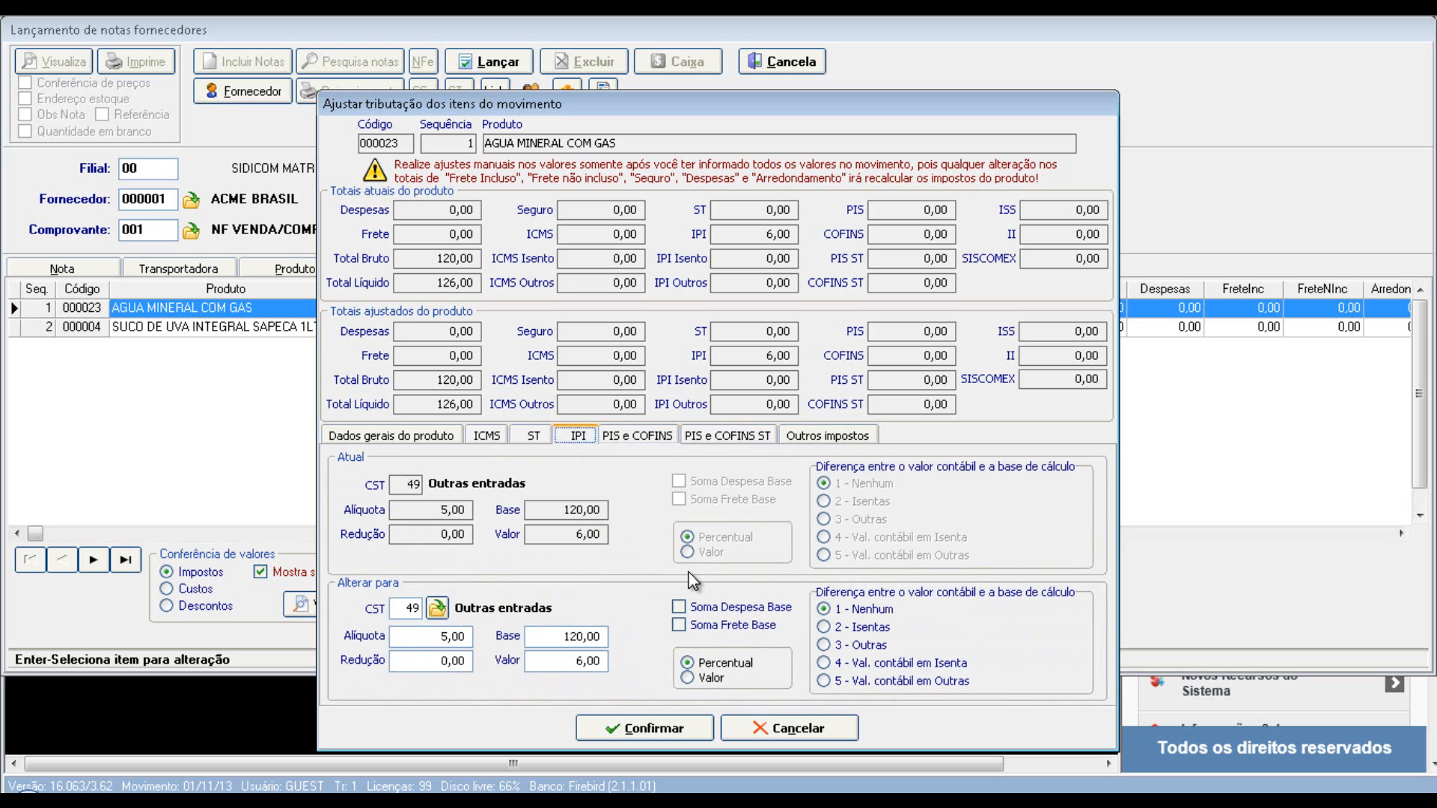
key("Left")
key("Left")
key("Left")
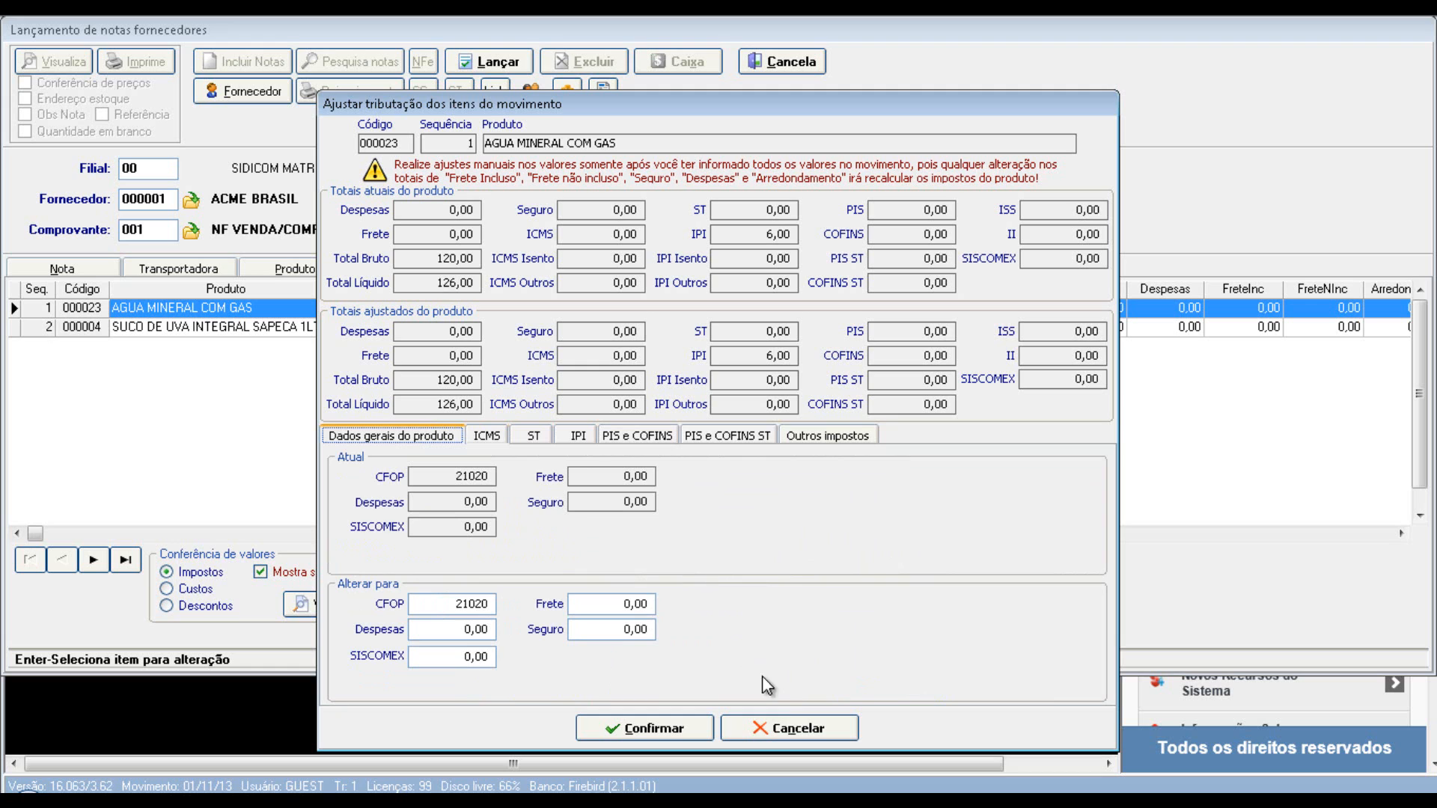
left_click(786, 727)
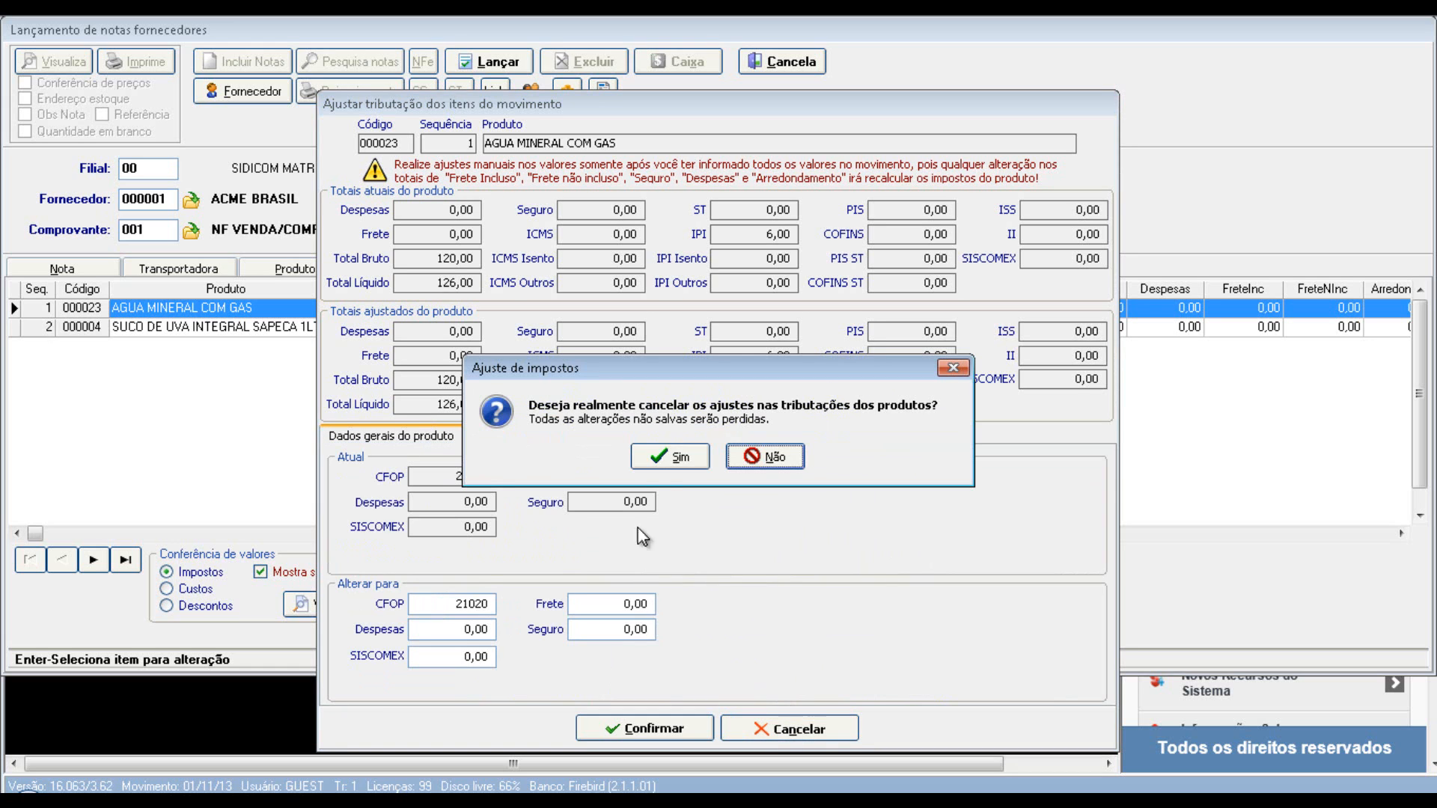
left_click(668, 458)
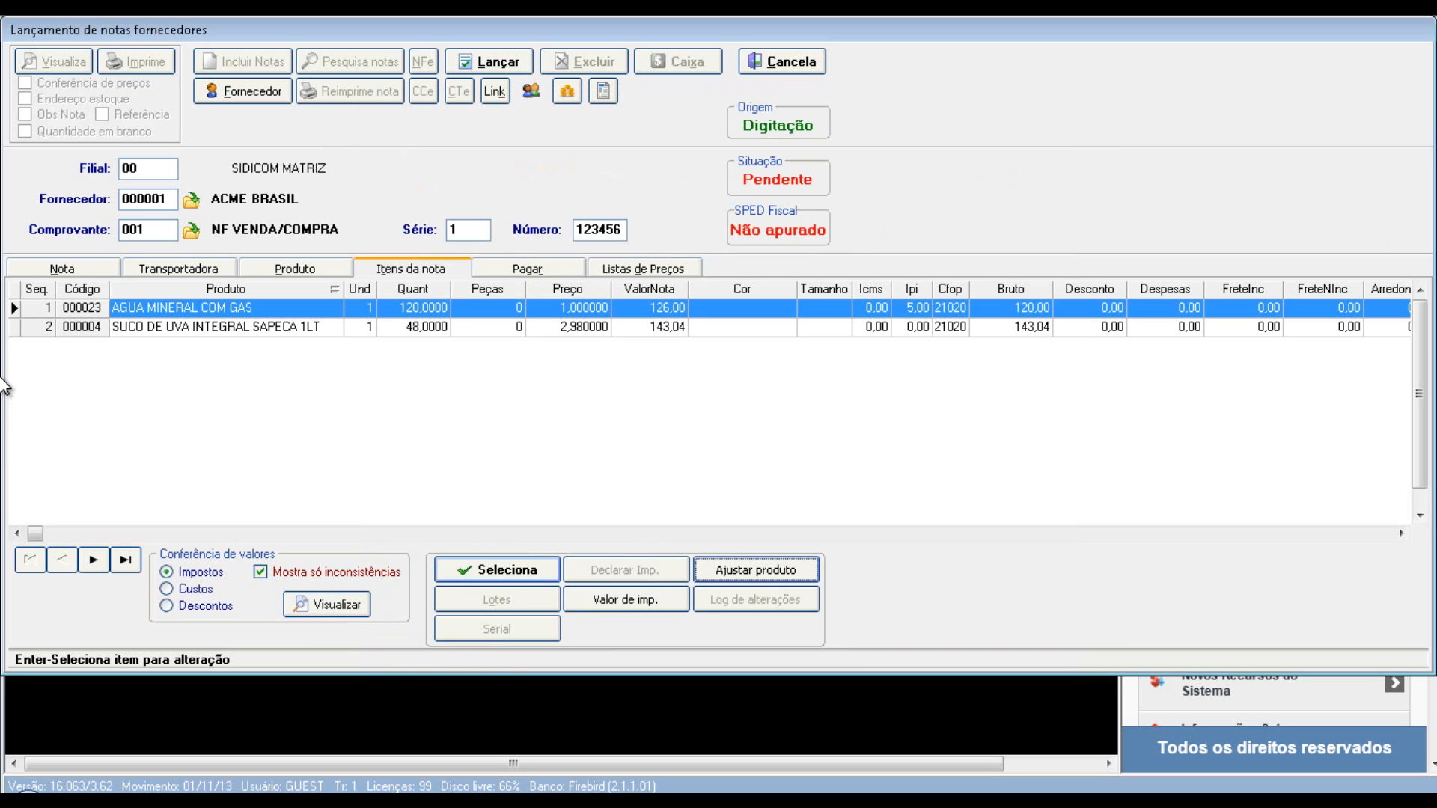
- Check the carrier data and set the invoice's payment to 3 instalments with 30 days until due
left_click(168, 271)
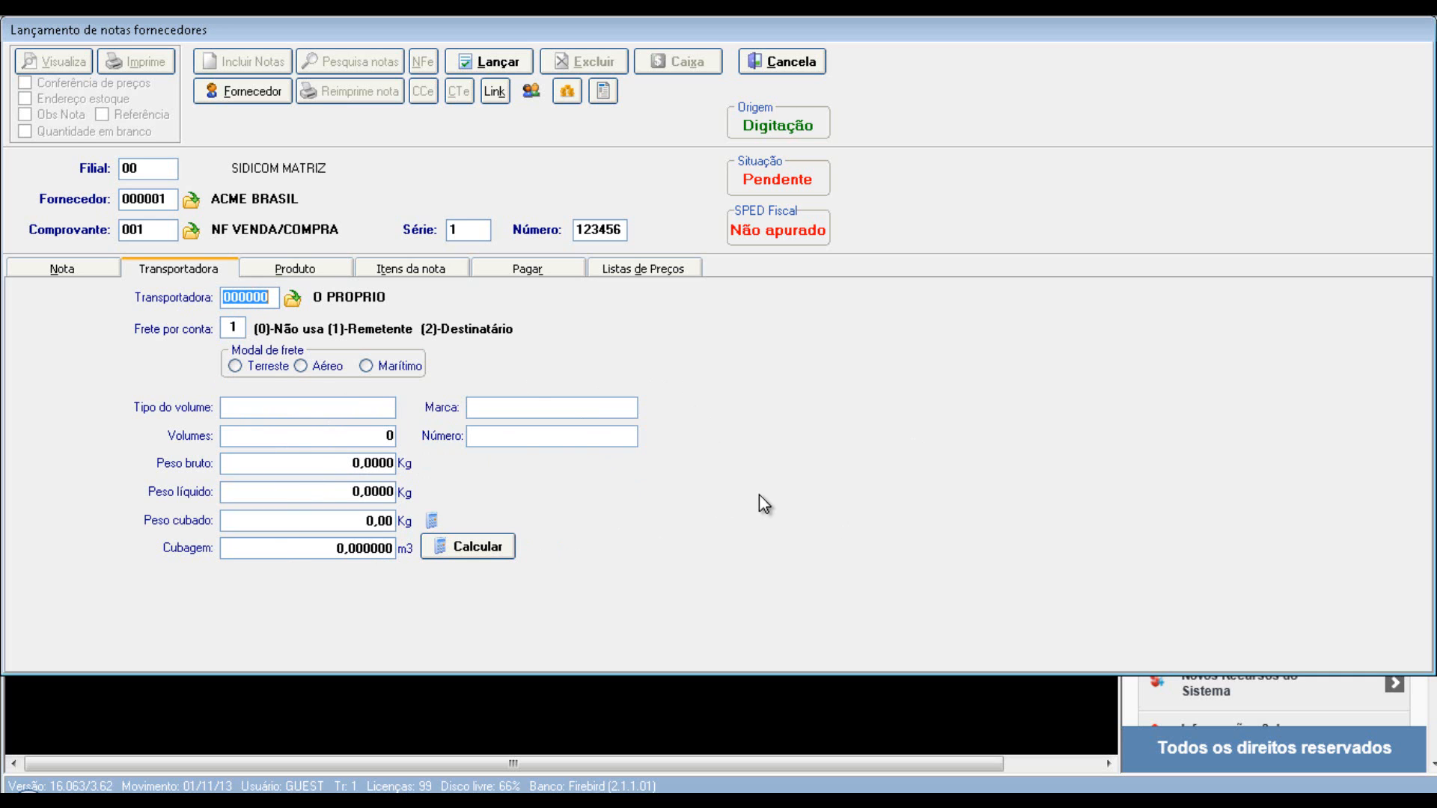
left_click(530, 271)
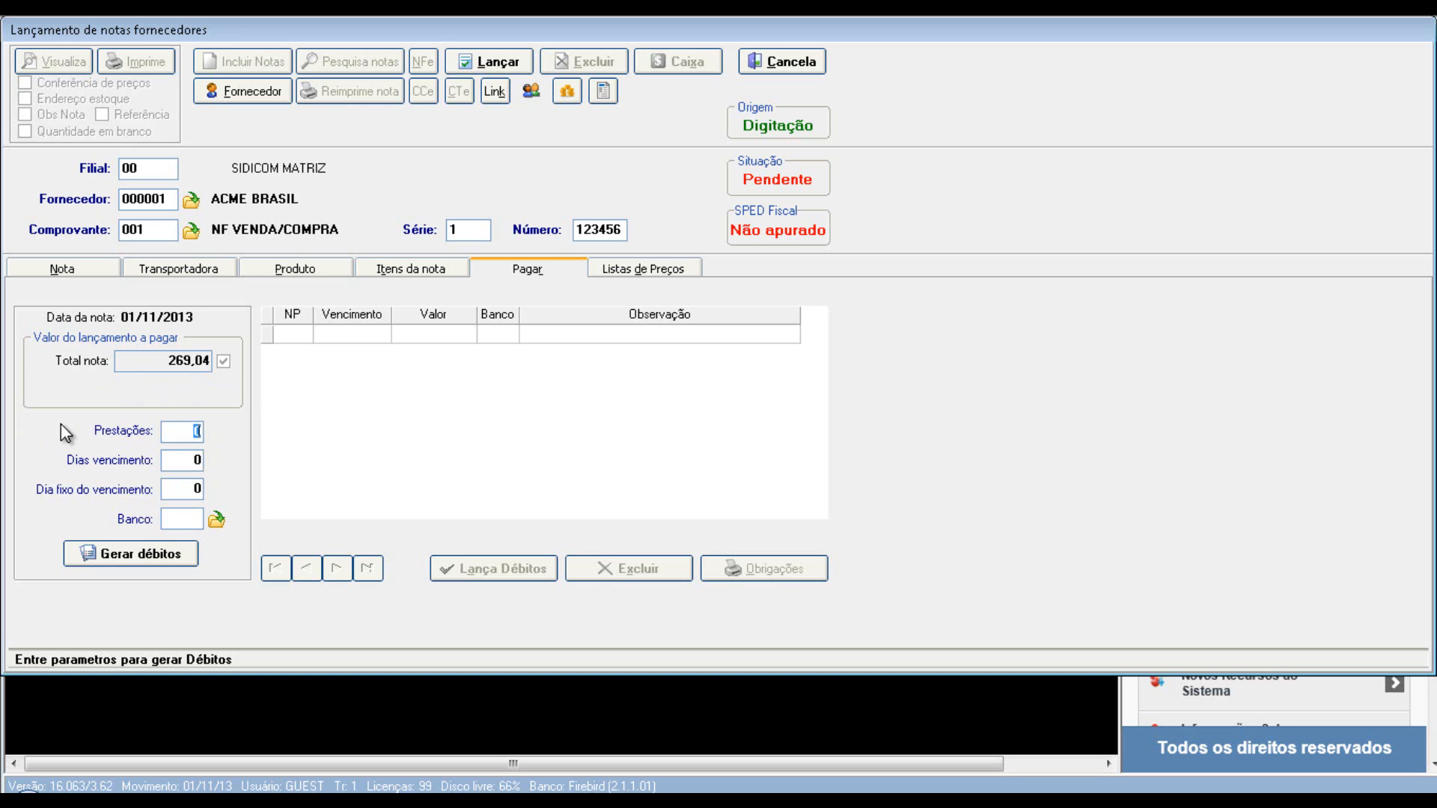
type("3")
key("Tab")
type("30")
key("Tab")
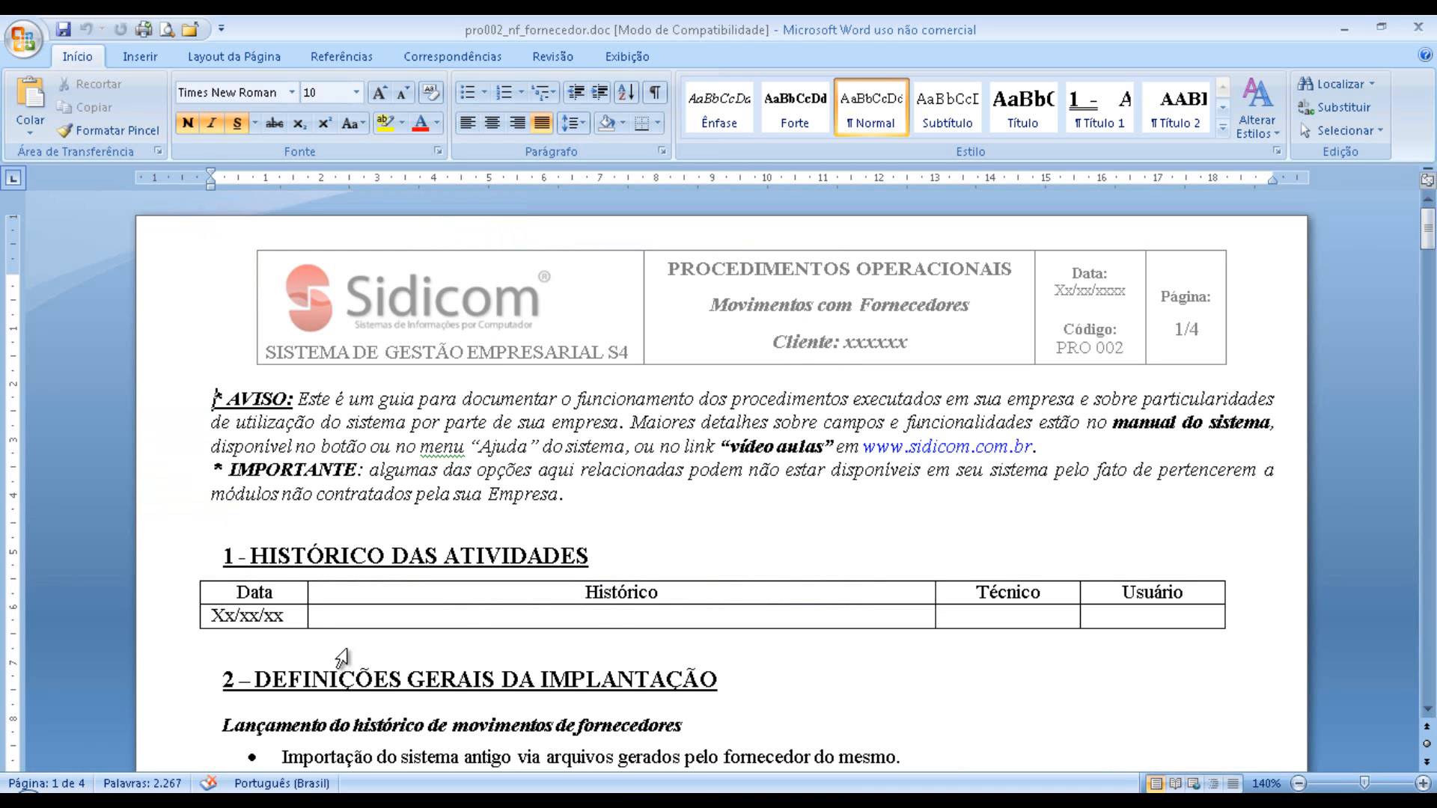
- Read the Pagar (contas a pagar) guidance in the Word document pro002_nf_fornecedor.doc and return to the supplier invoice
scroll(1197, 483, "down", 15)
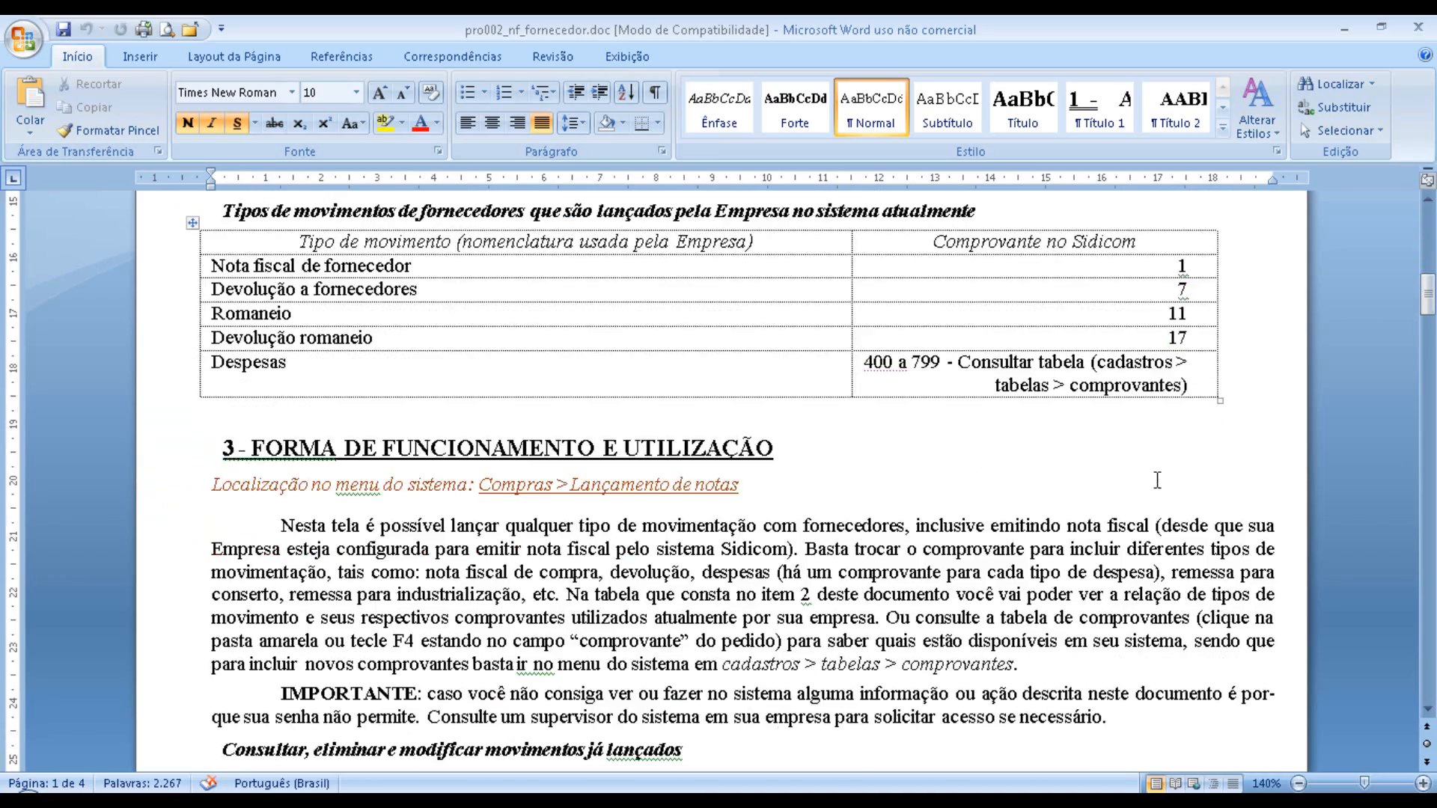
scroll(1155, 480, "down", 15)
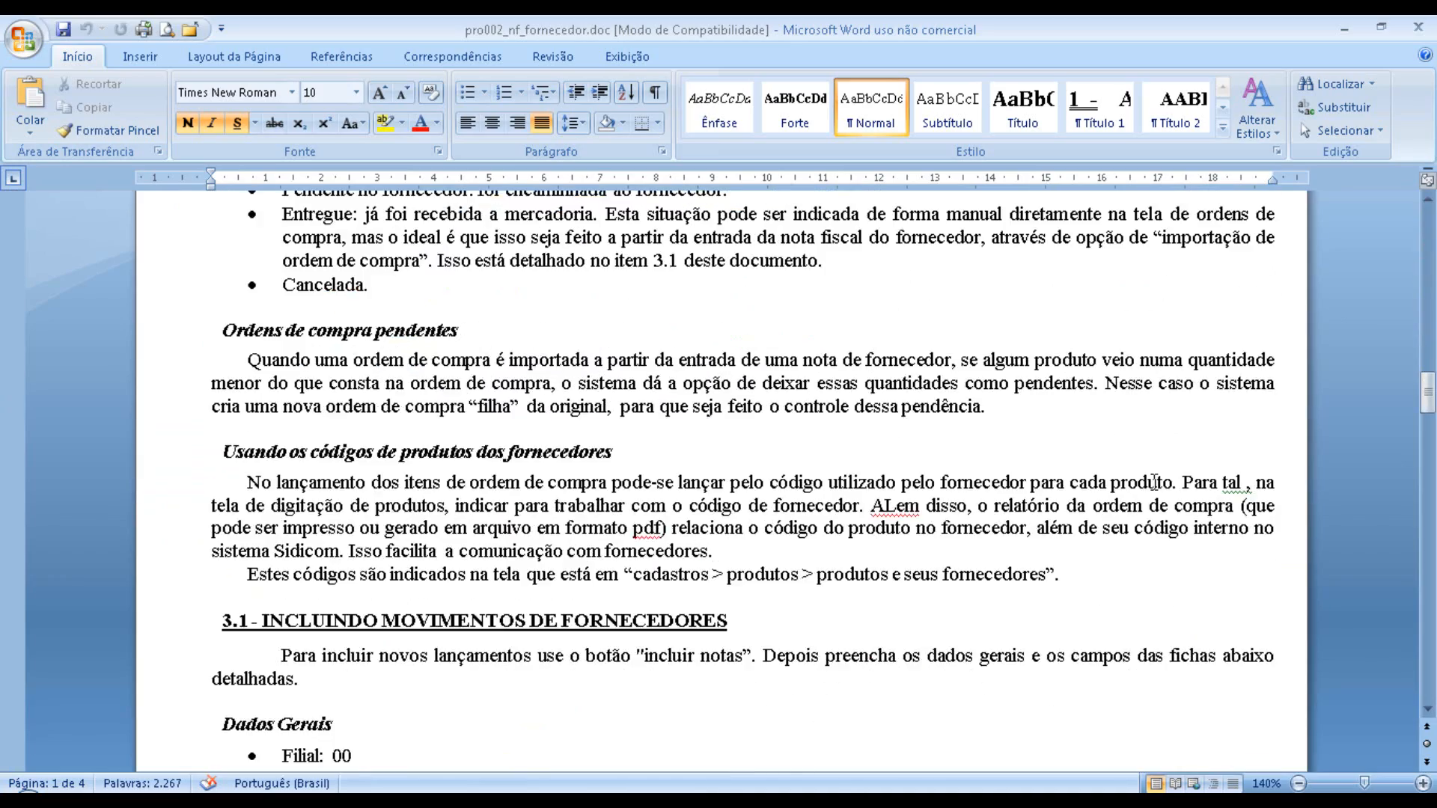
scroll(1154, 482, "down", 15)
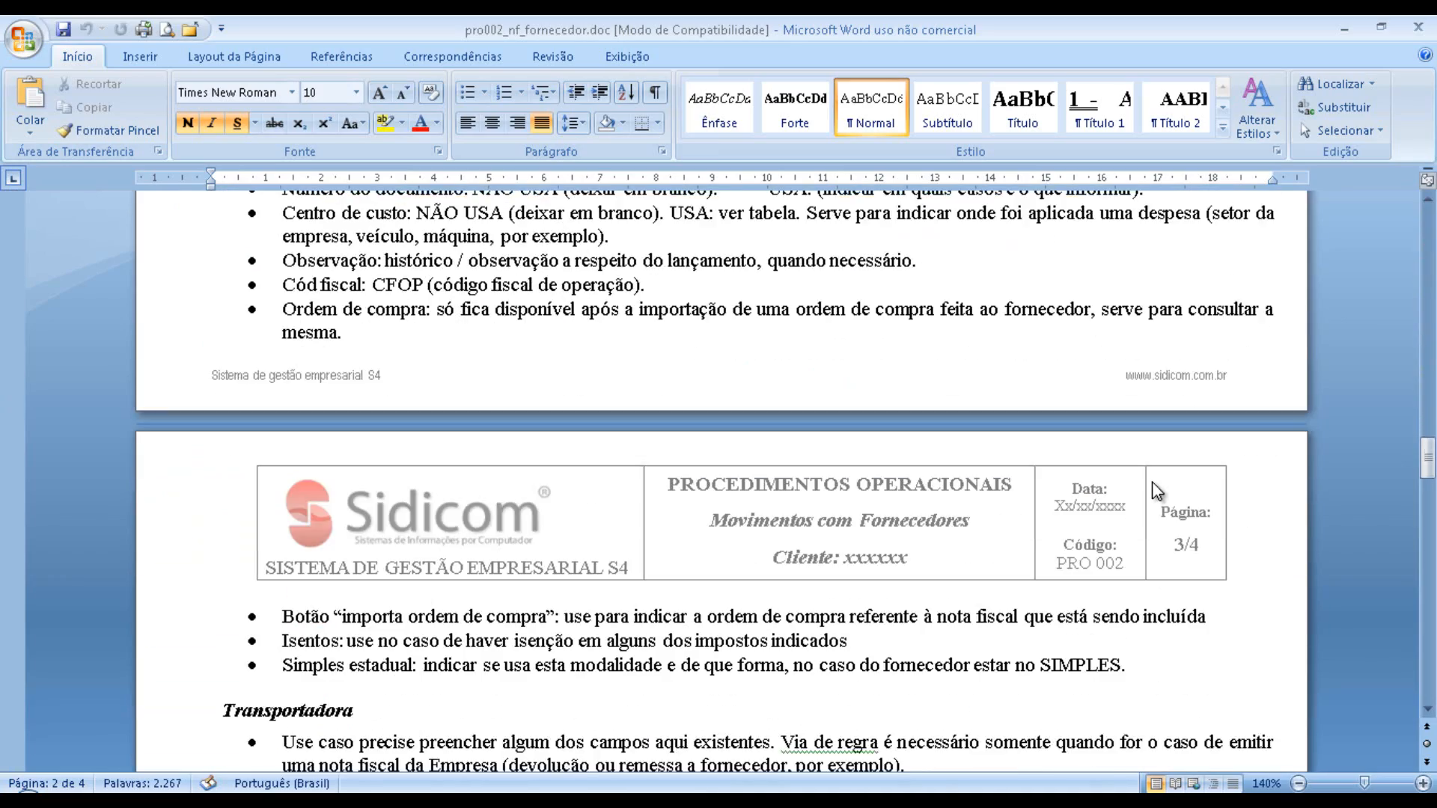
scroll(1156, 491, "down", 5)
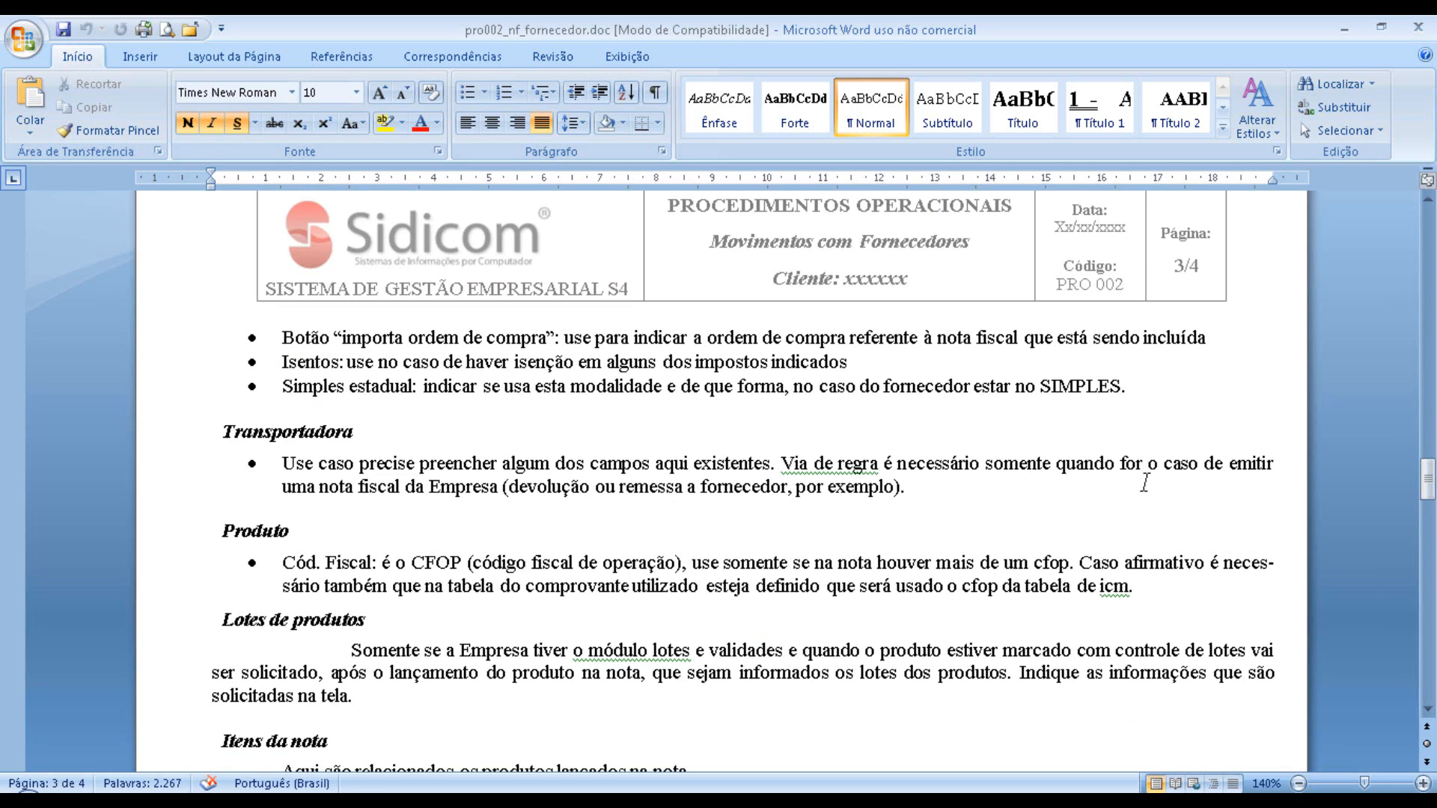
scroll(1081, 434, "down", 4)
scroll(1080, 434, "down", 3)
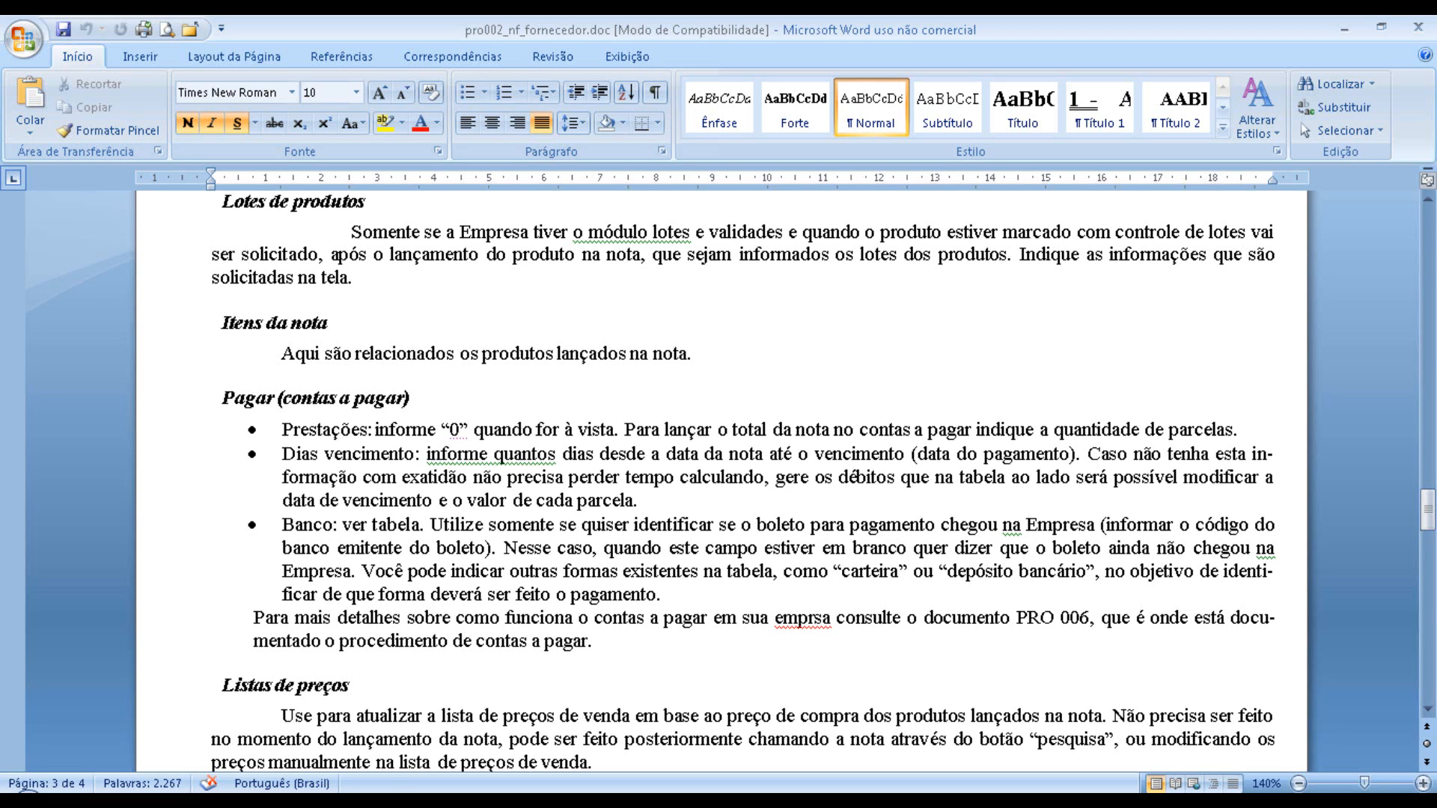
left_click(29, 801)
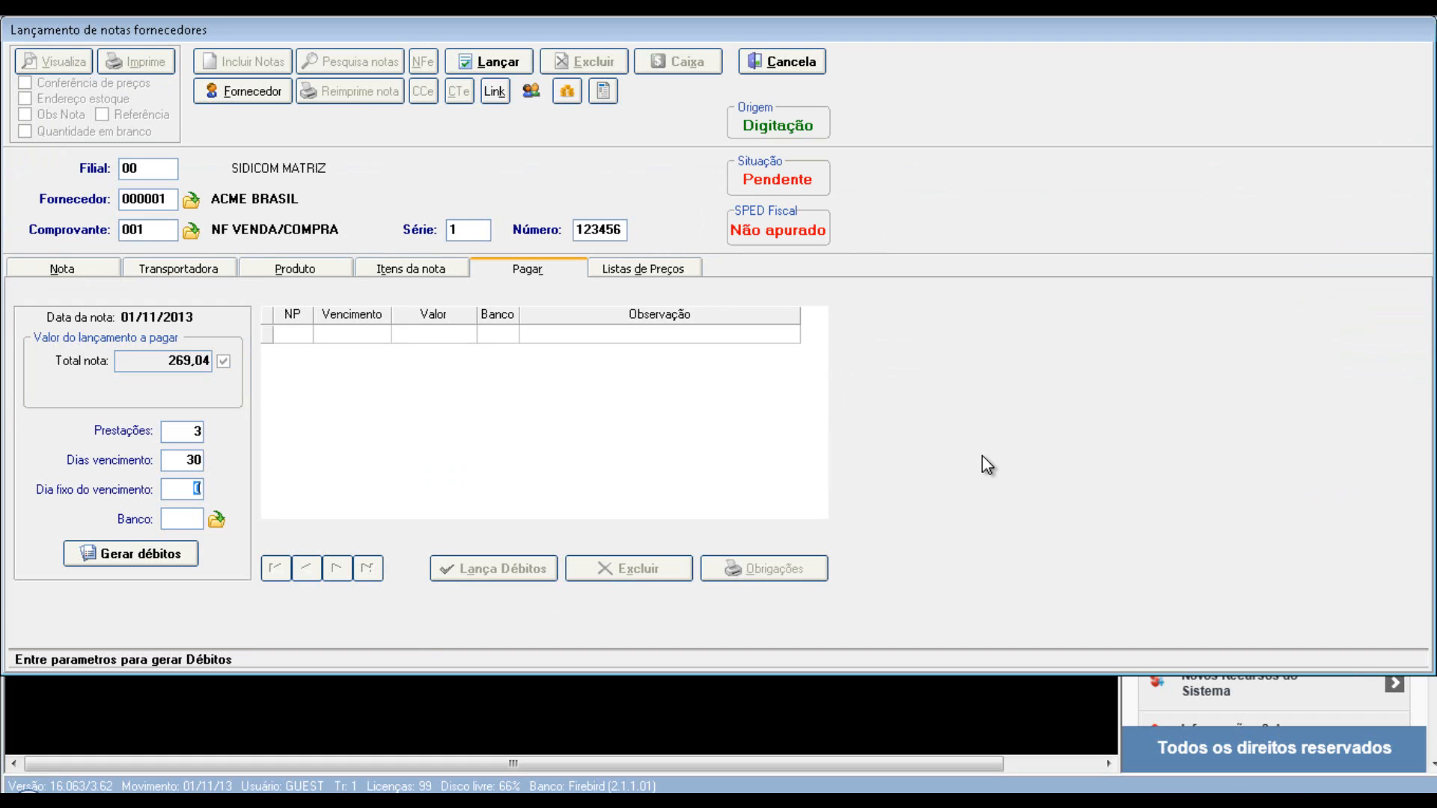
- Keep the fixed due day at 0 and the bank blank, and generate the invoice's debits
key("Return")
key("Tab")
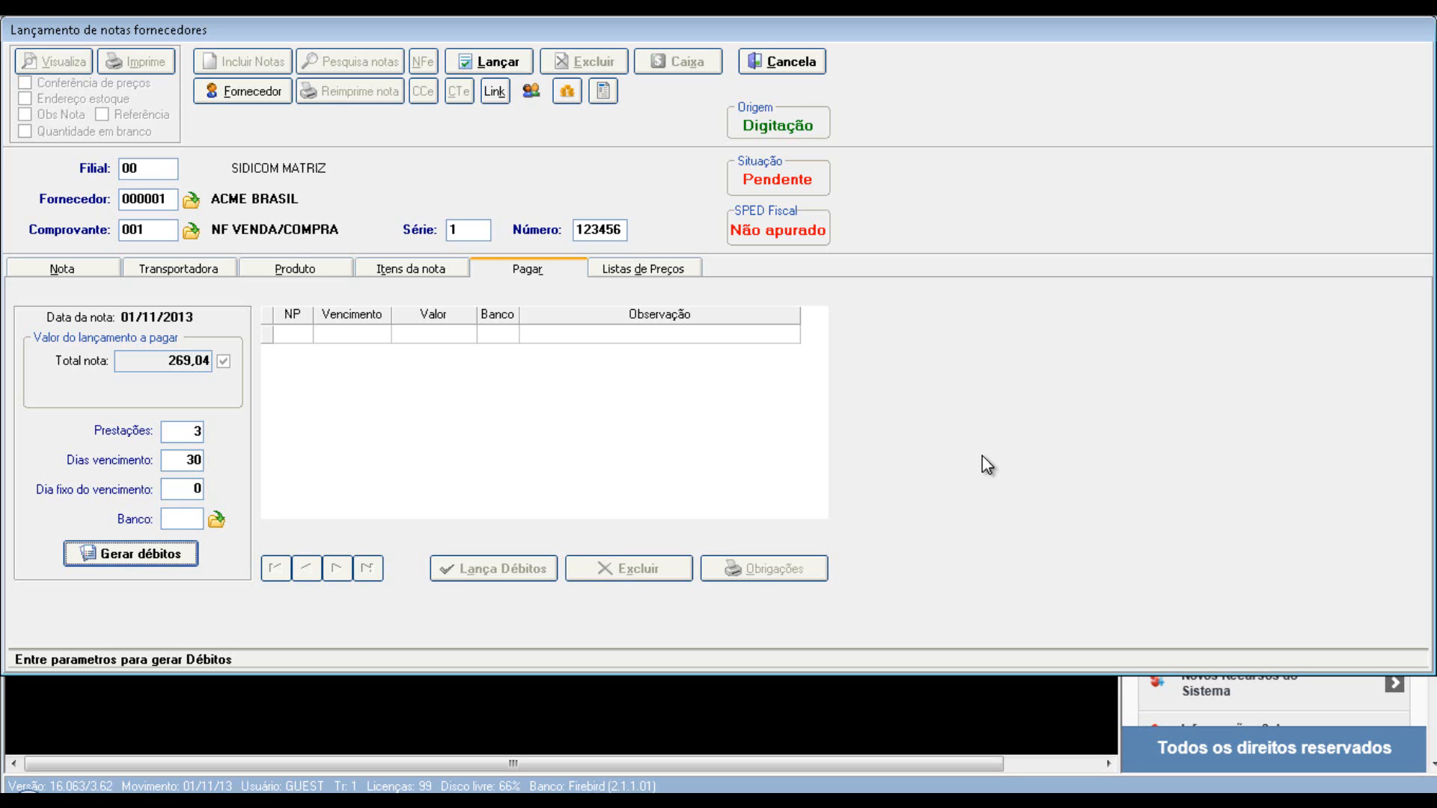
key("Return")
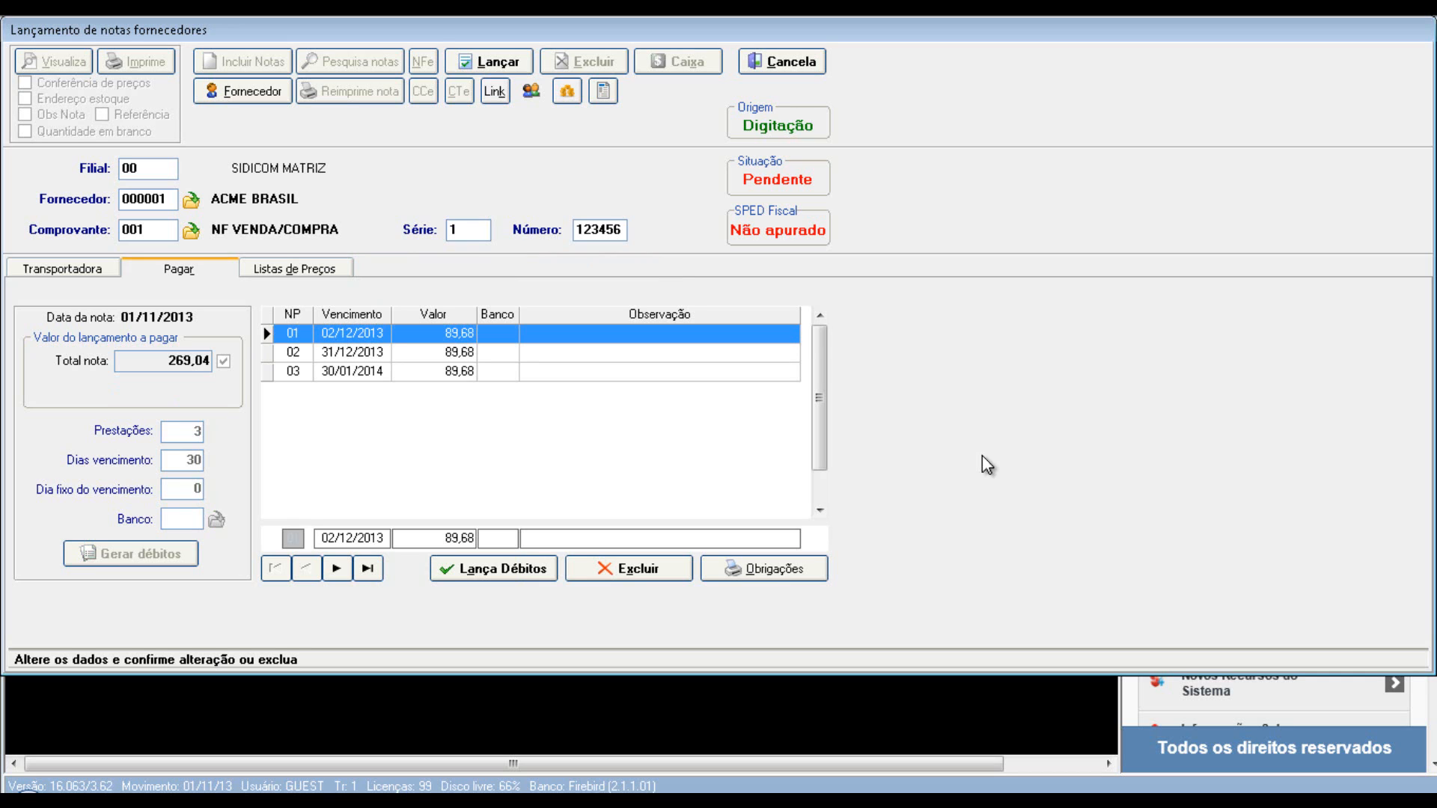
- Examine the editable due date and value of the first instalment and look through the second and third instalments
left_click(388, 537)
key("Left")
key("Left")
key("Left")
key("Left")
key("Left")
key("Left")
key("Left")
key("Left")
key("Right")
key("Right")
key("Right")
key("Right")
key("Right")
key("Right")
key("Right")
key("Right")
key("Right")
key("Right")
left_click_drag(447, 536, 394, 537)
left_click(466, 352)
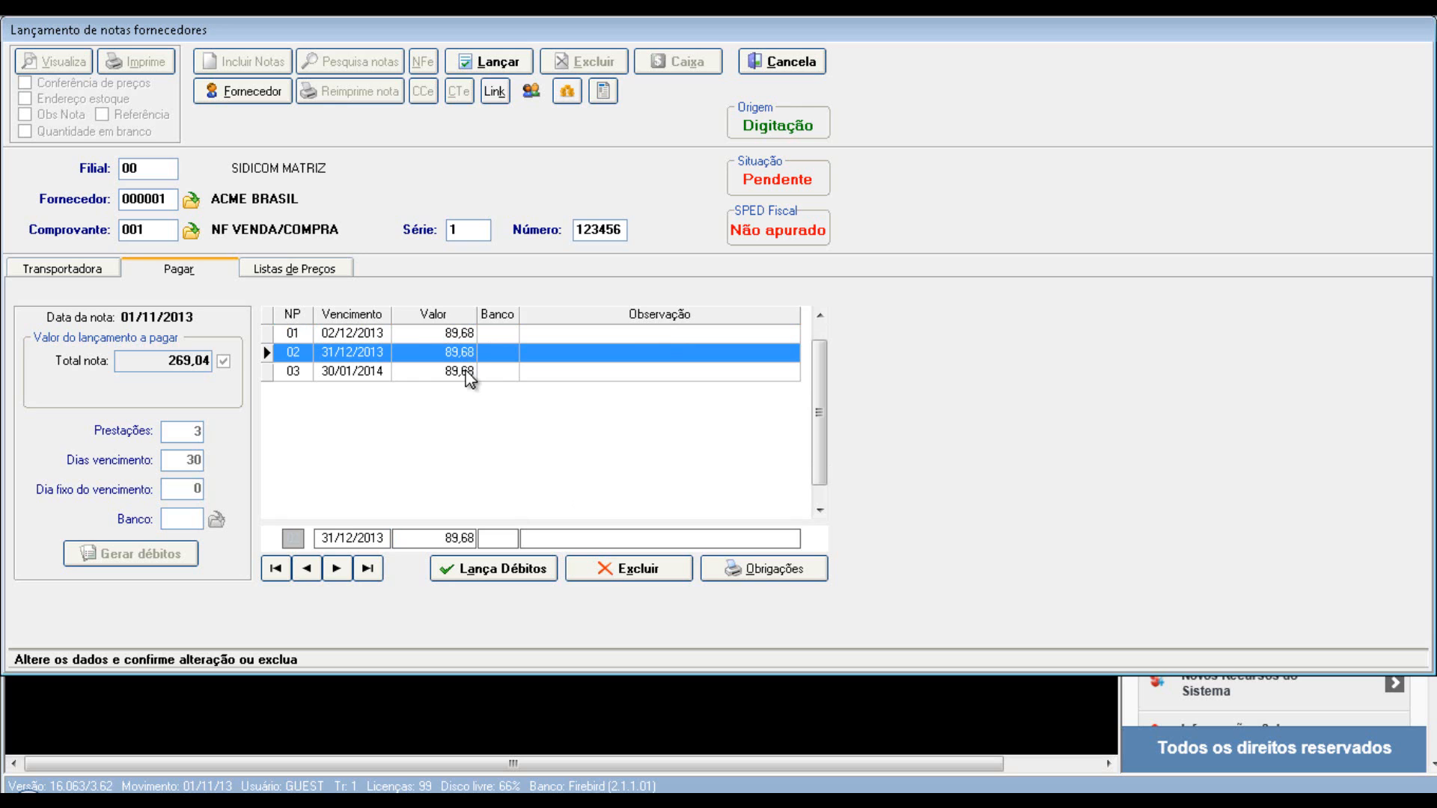
left_click(469, 372)
- Enter TESTE as the first instalment's observation and post the generated debits
left_click(473, 339)
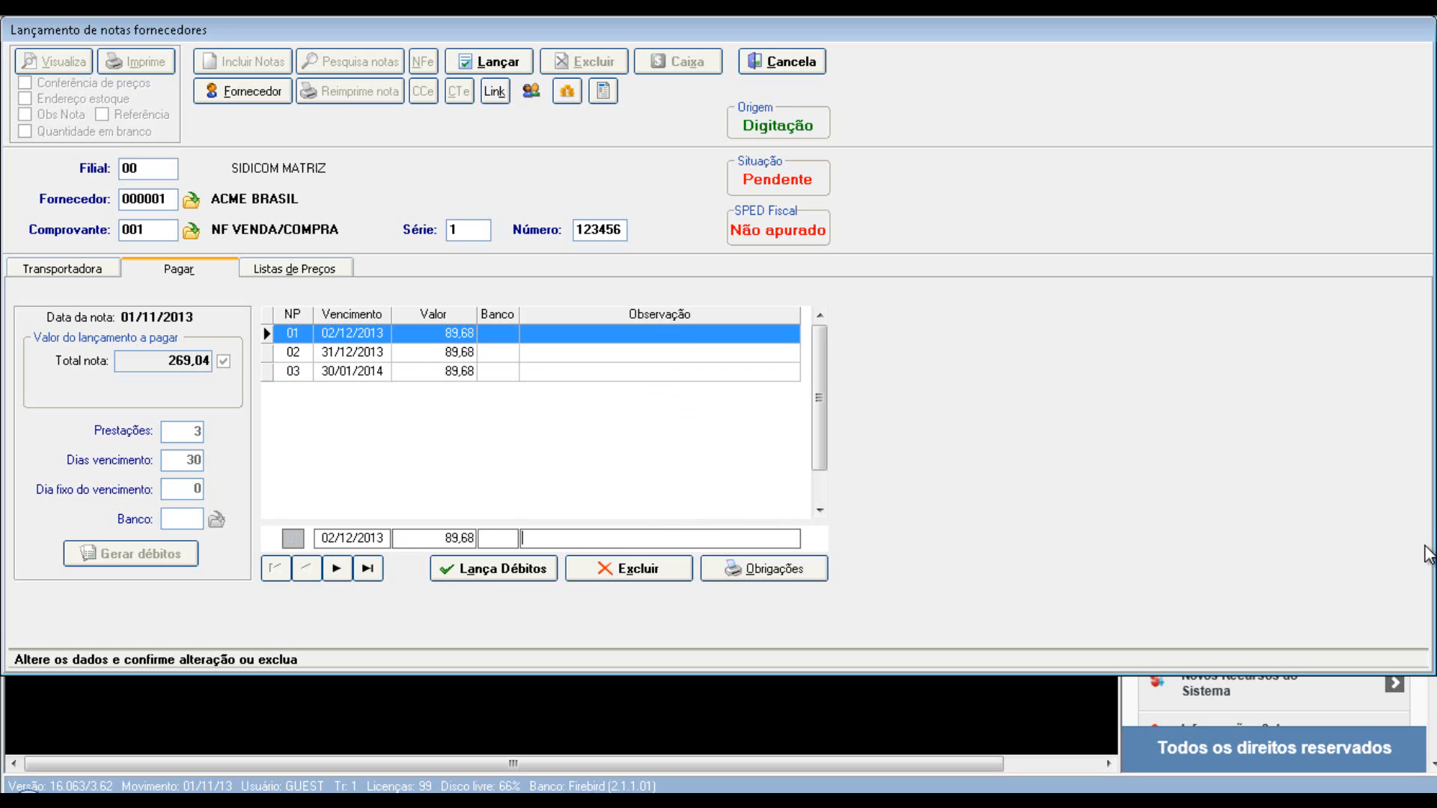
type("TES")
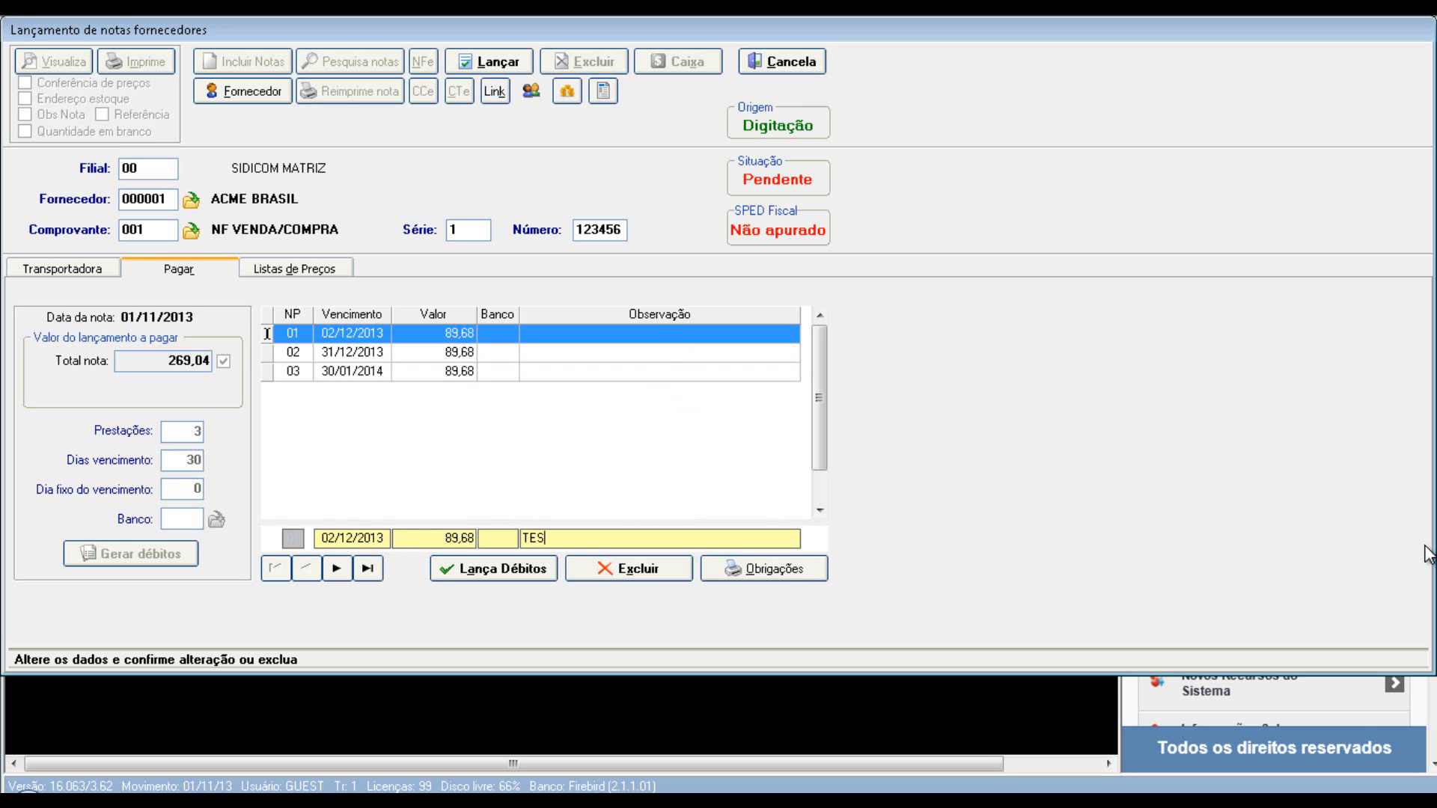
type("TE")
left_click(445, 351)
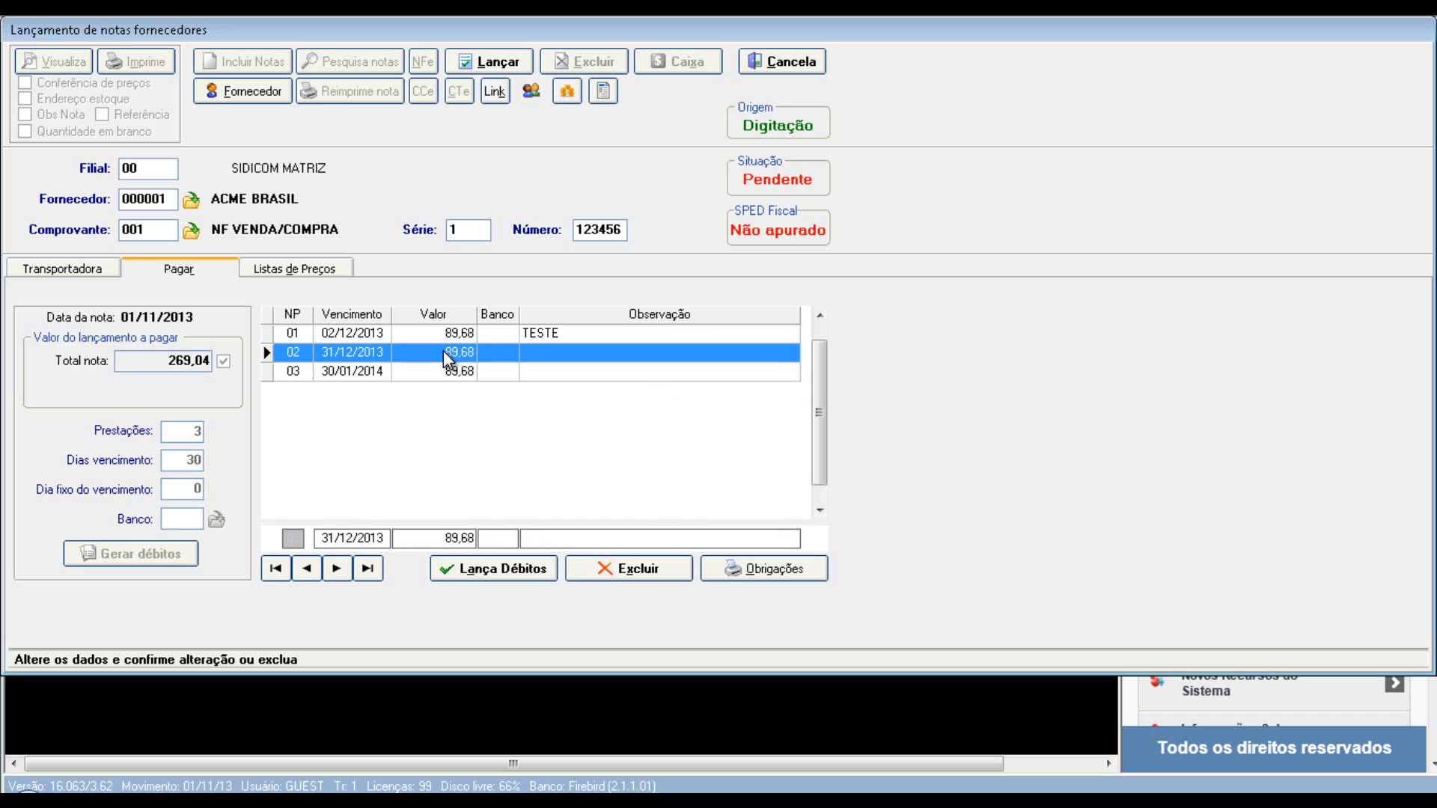
left_click(543, 339)
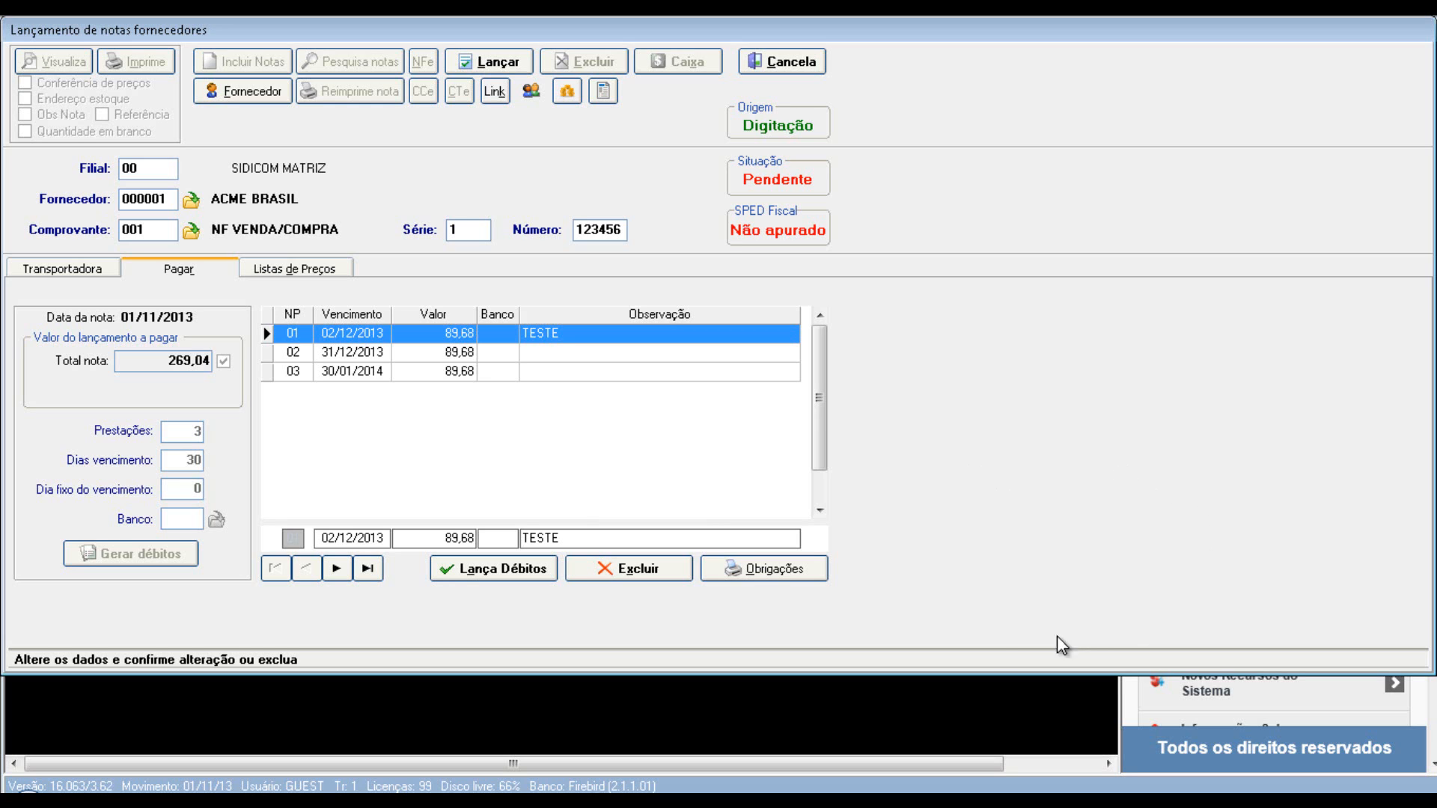
left_click(483, 568)
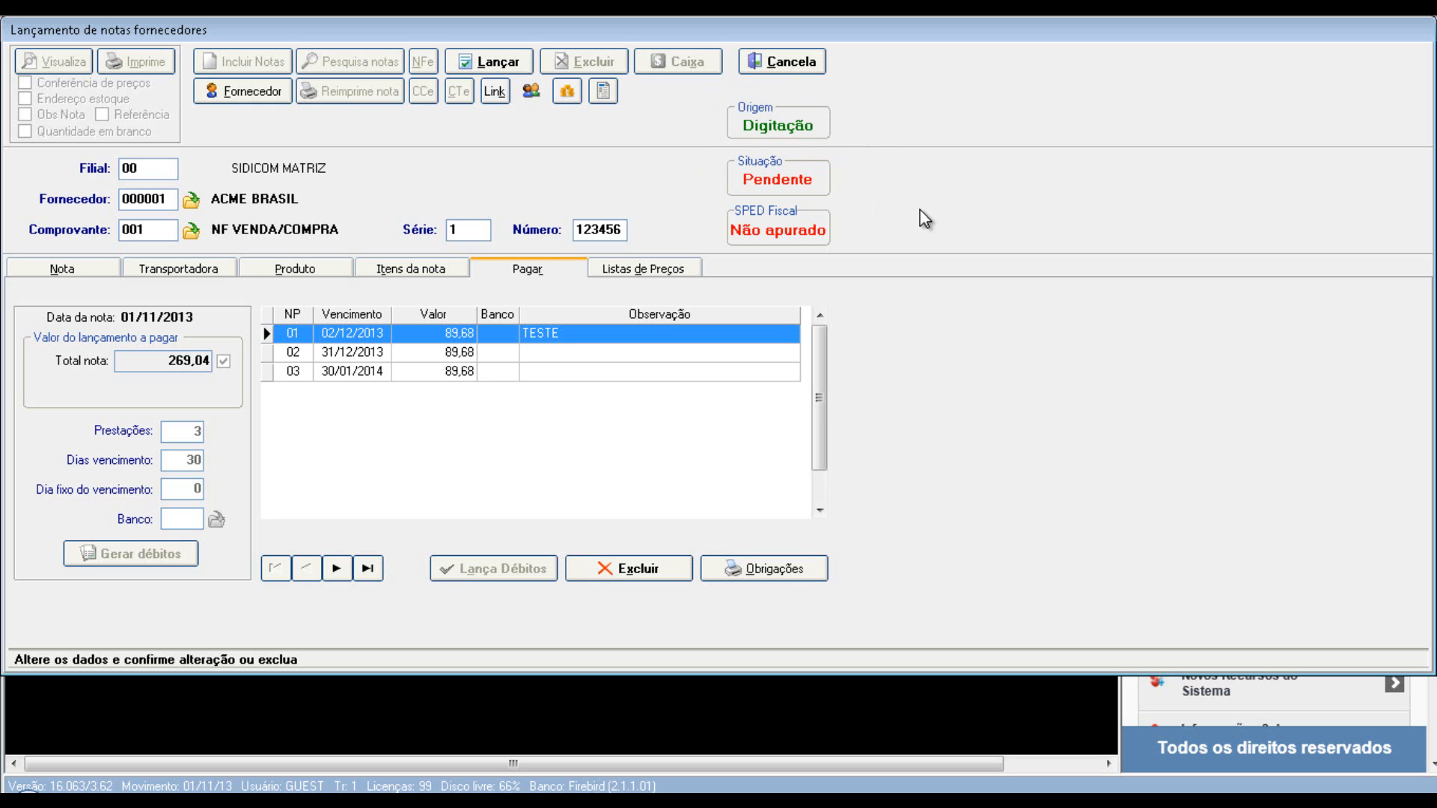
- Read the explanation of the invoice's Origem field and close it
left_click(784, 135)
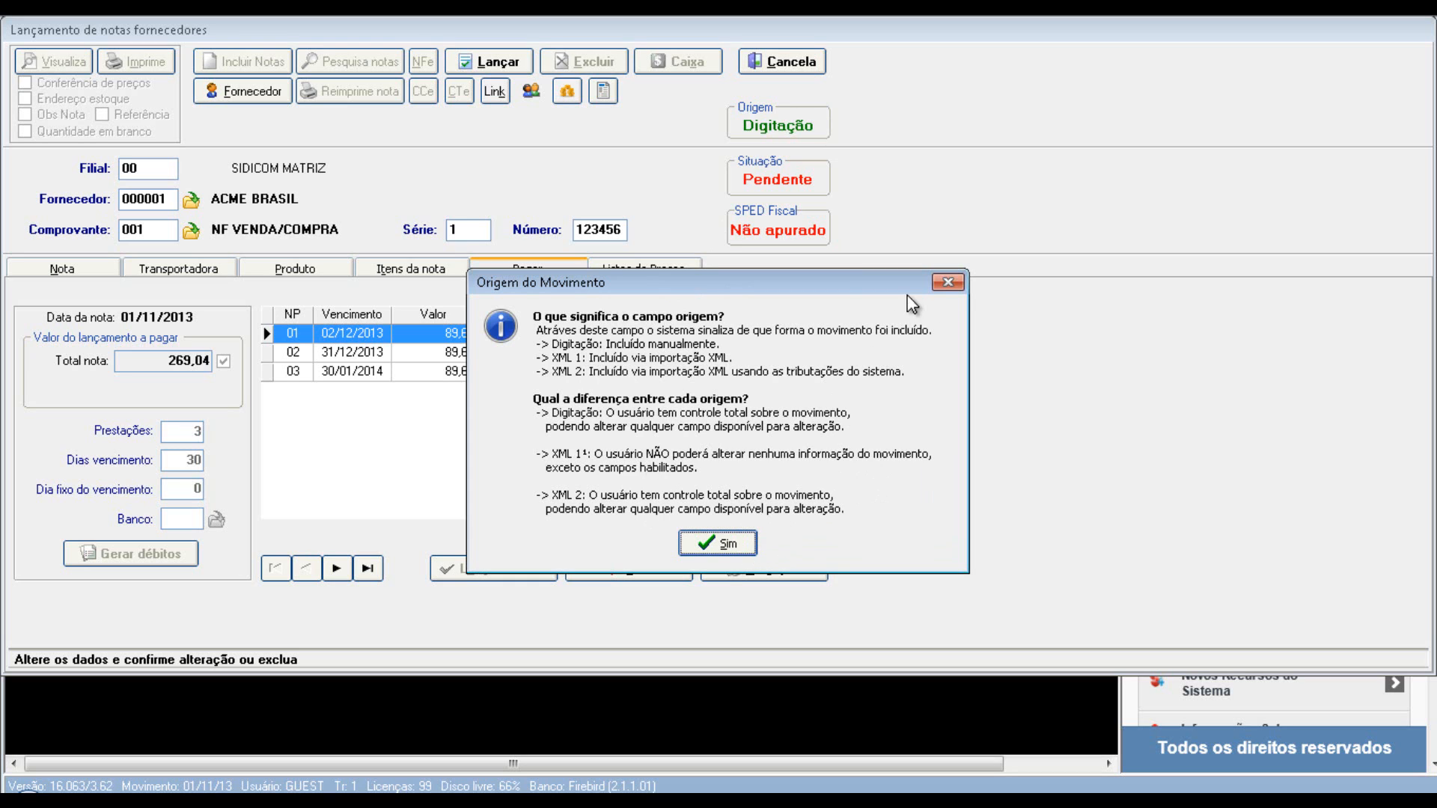
left_click(949, 282)
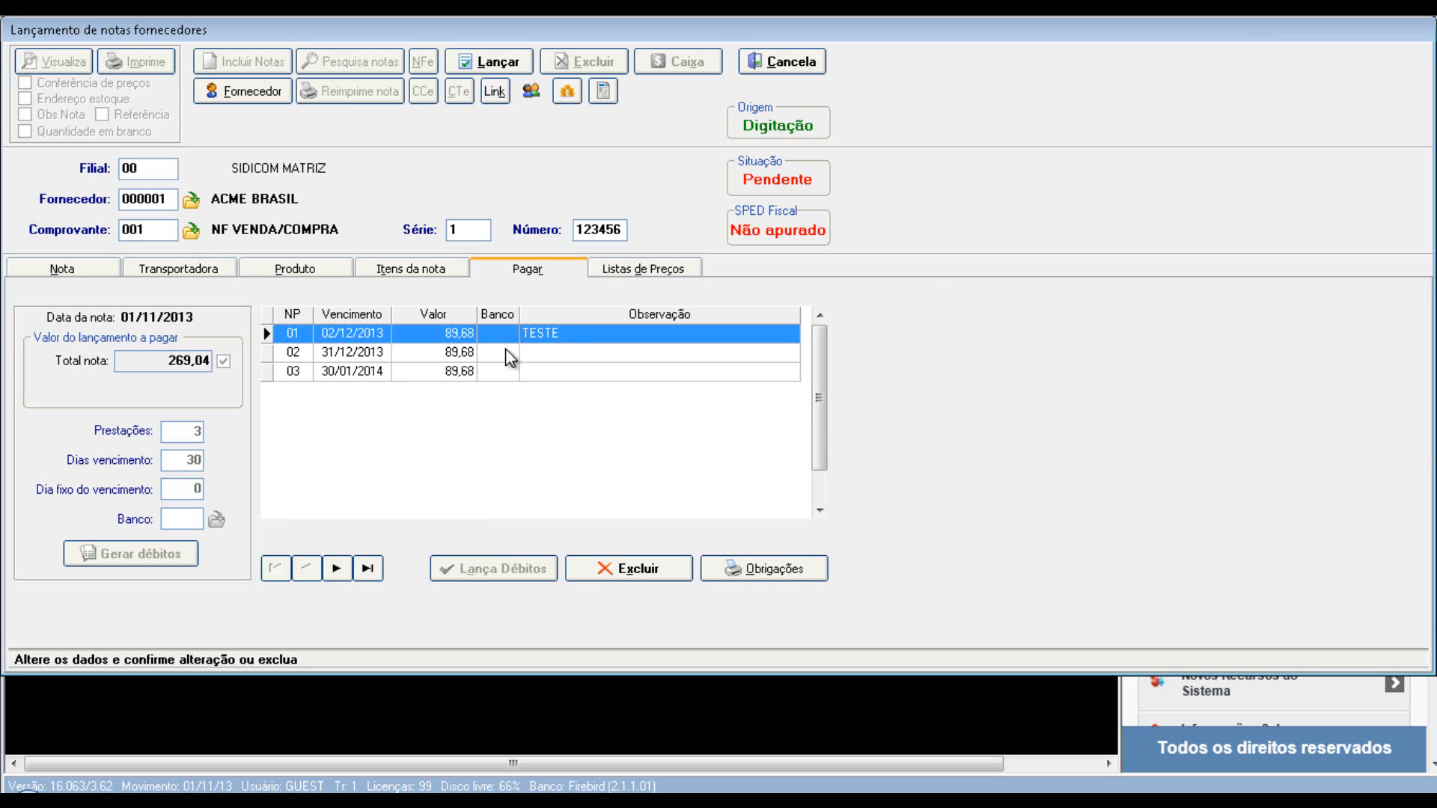
- Post the invoice with Lançar no movimento e estoque and create a pending purchase order for the undelivered product
left_click(492, 60)
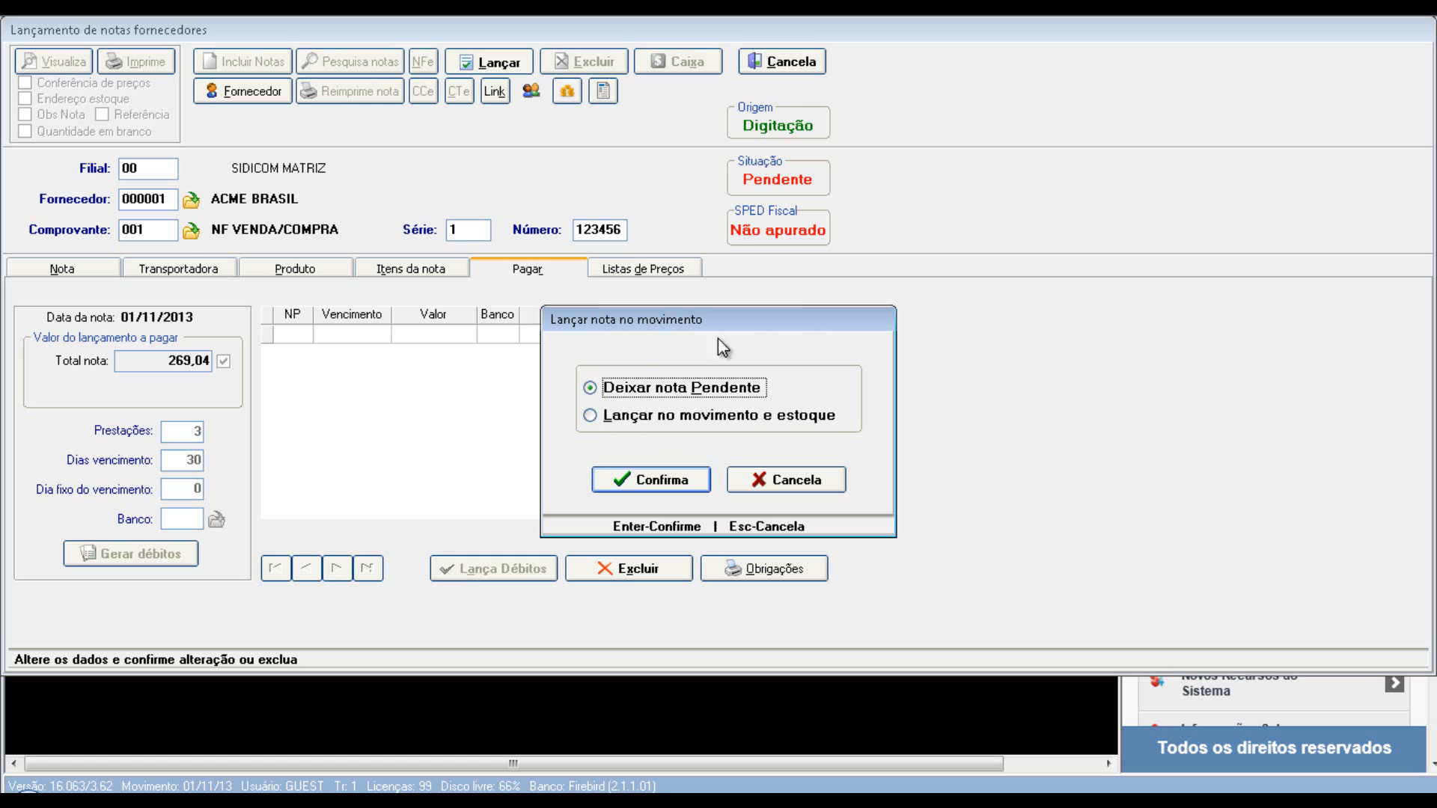
left_click(594, 419)
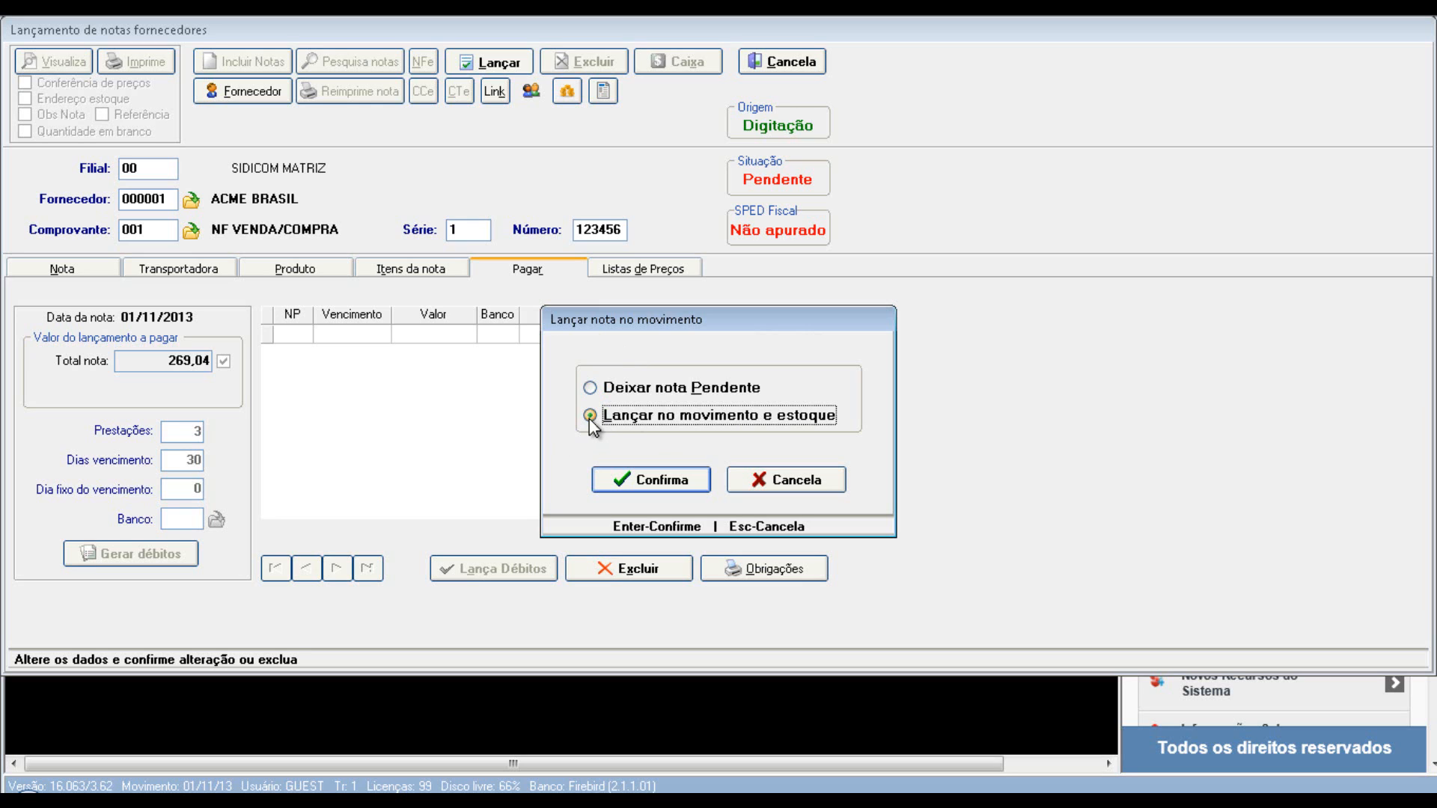
left_click(672, 482)
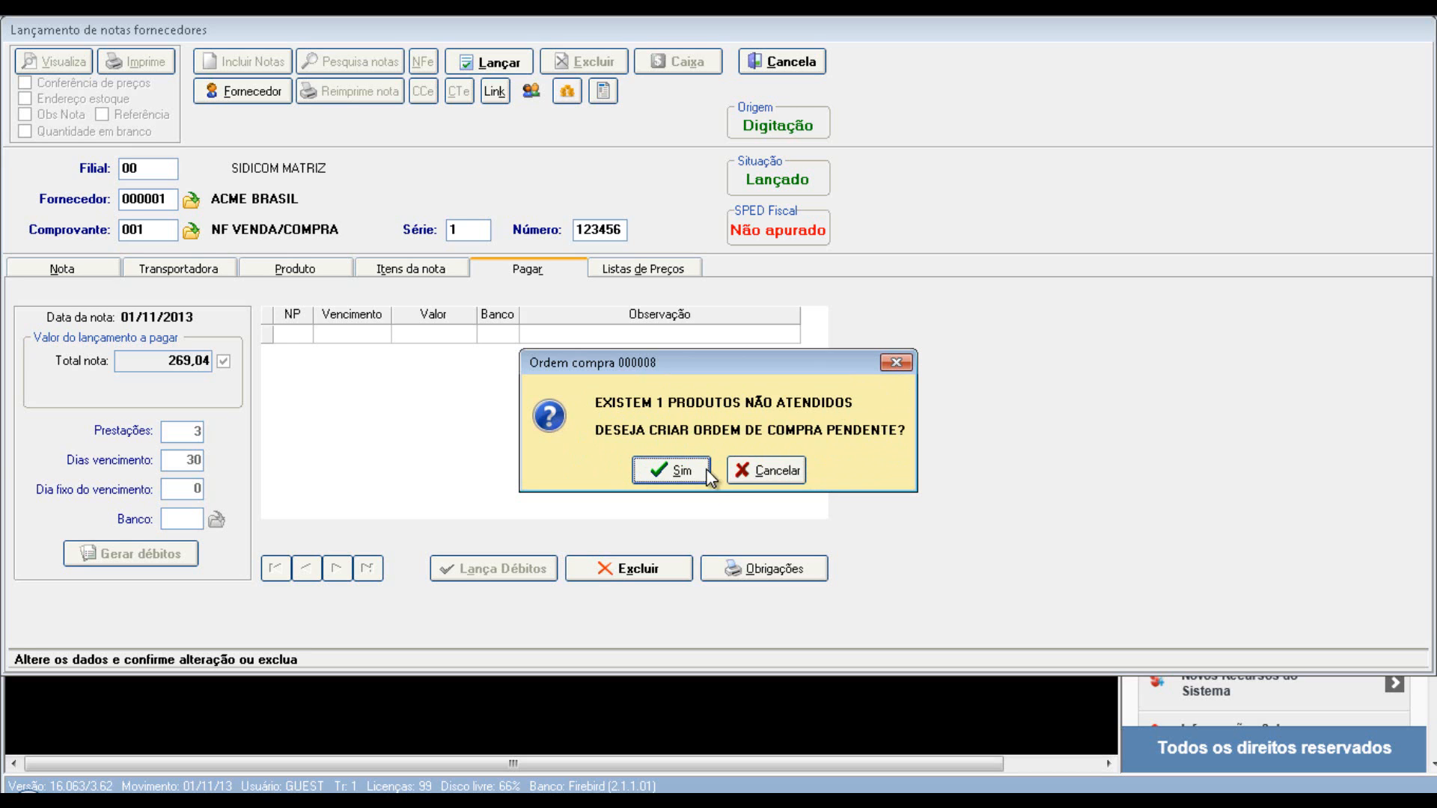
left_click(673, 471)
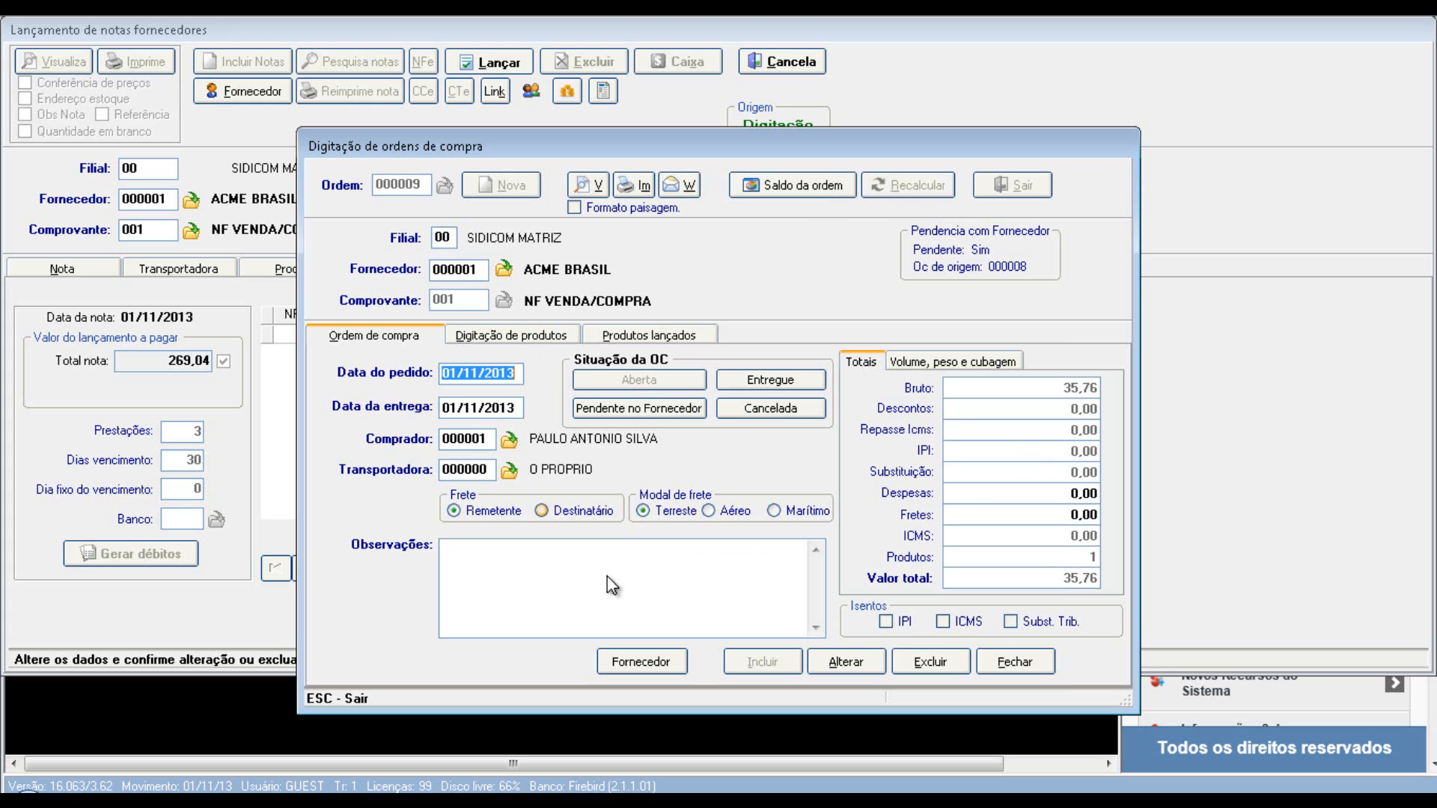
- Examine the pending purchase order's product entry form and the columns of its listed product
left_click(555, 338)
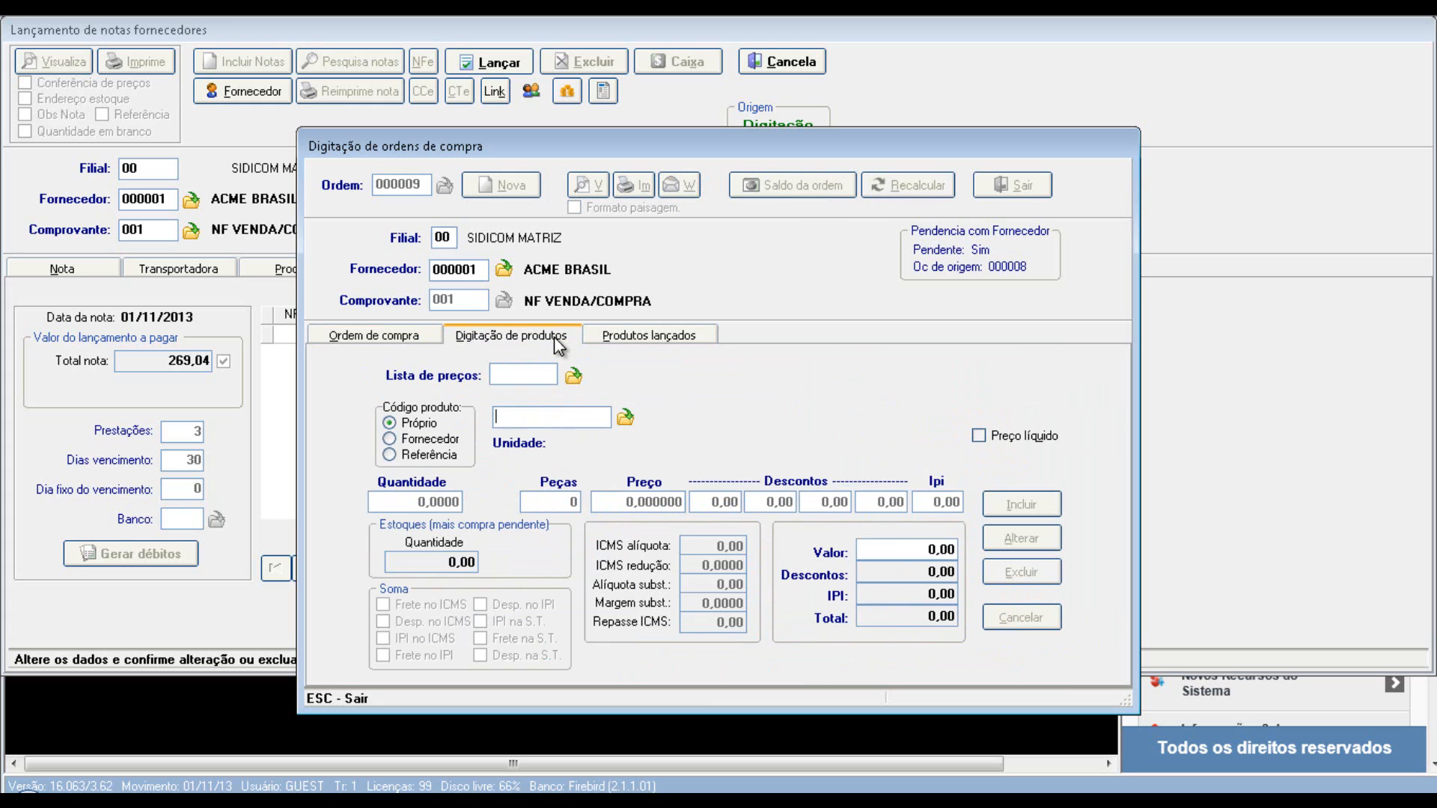
left_click(632, 337)
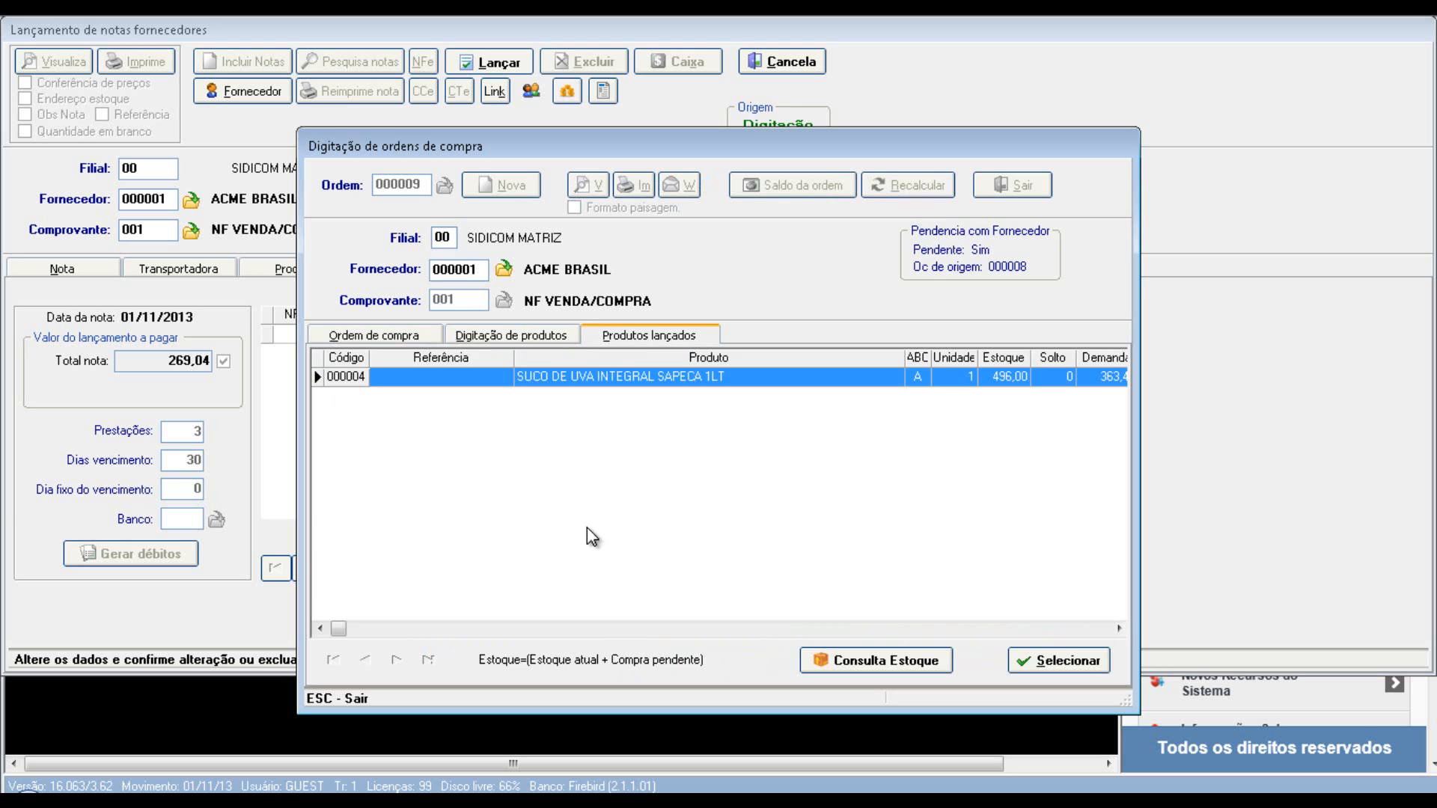
left_click(1118, 629)
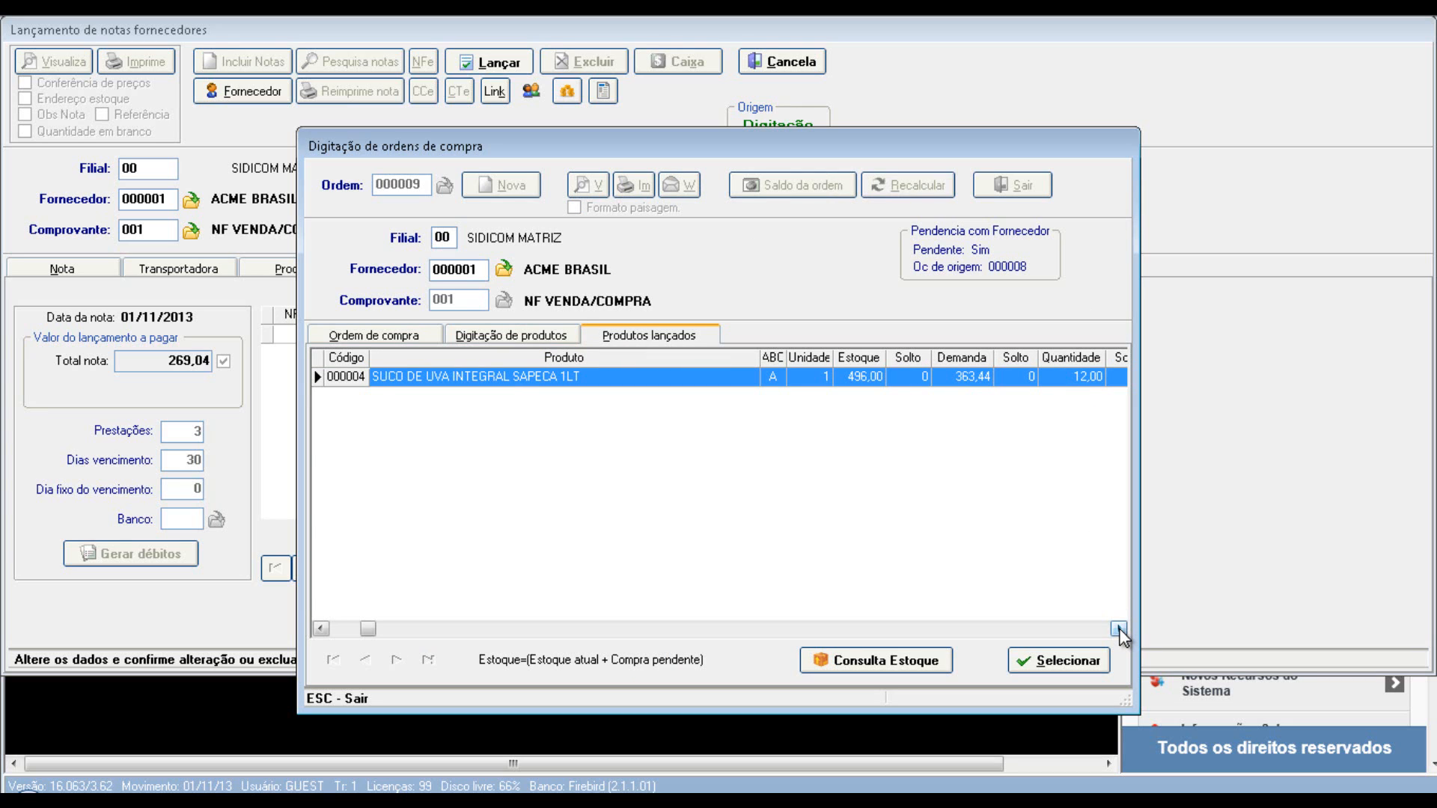
left_click(1118, 629)
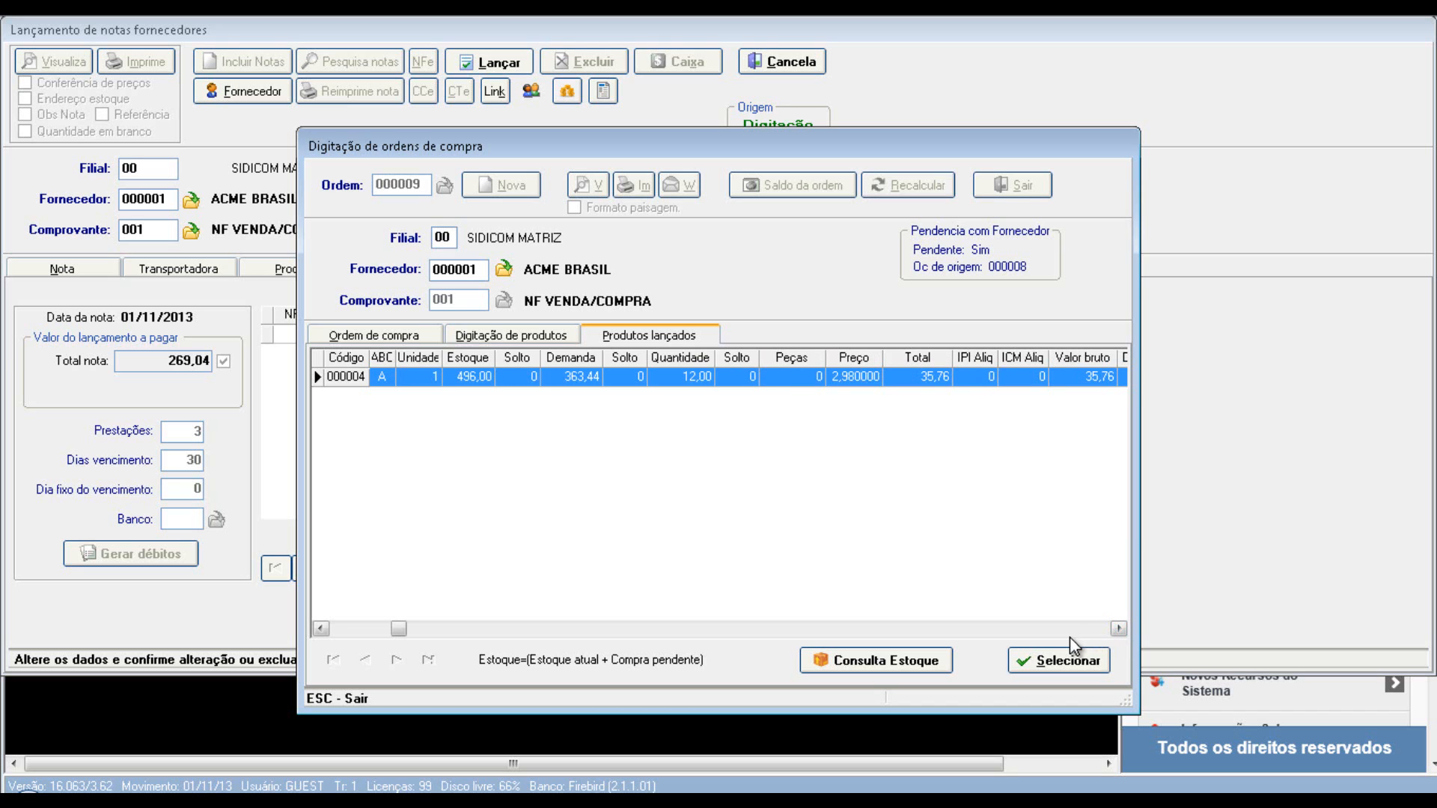
left_click(699, 375)
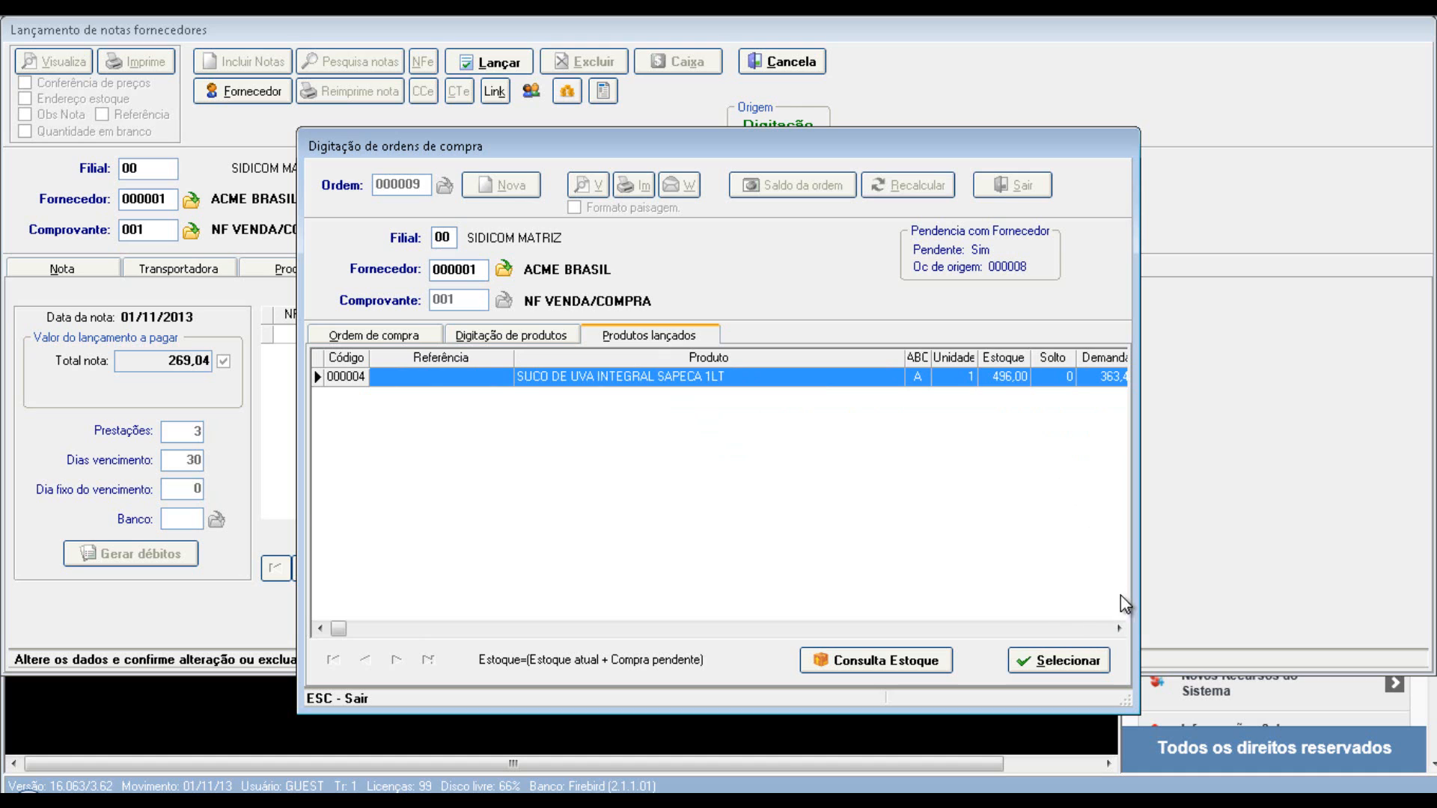
left_click(1118, 629)
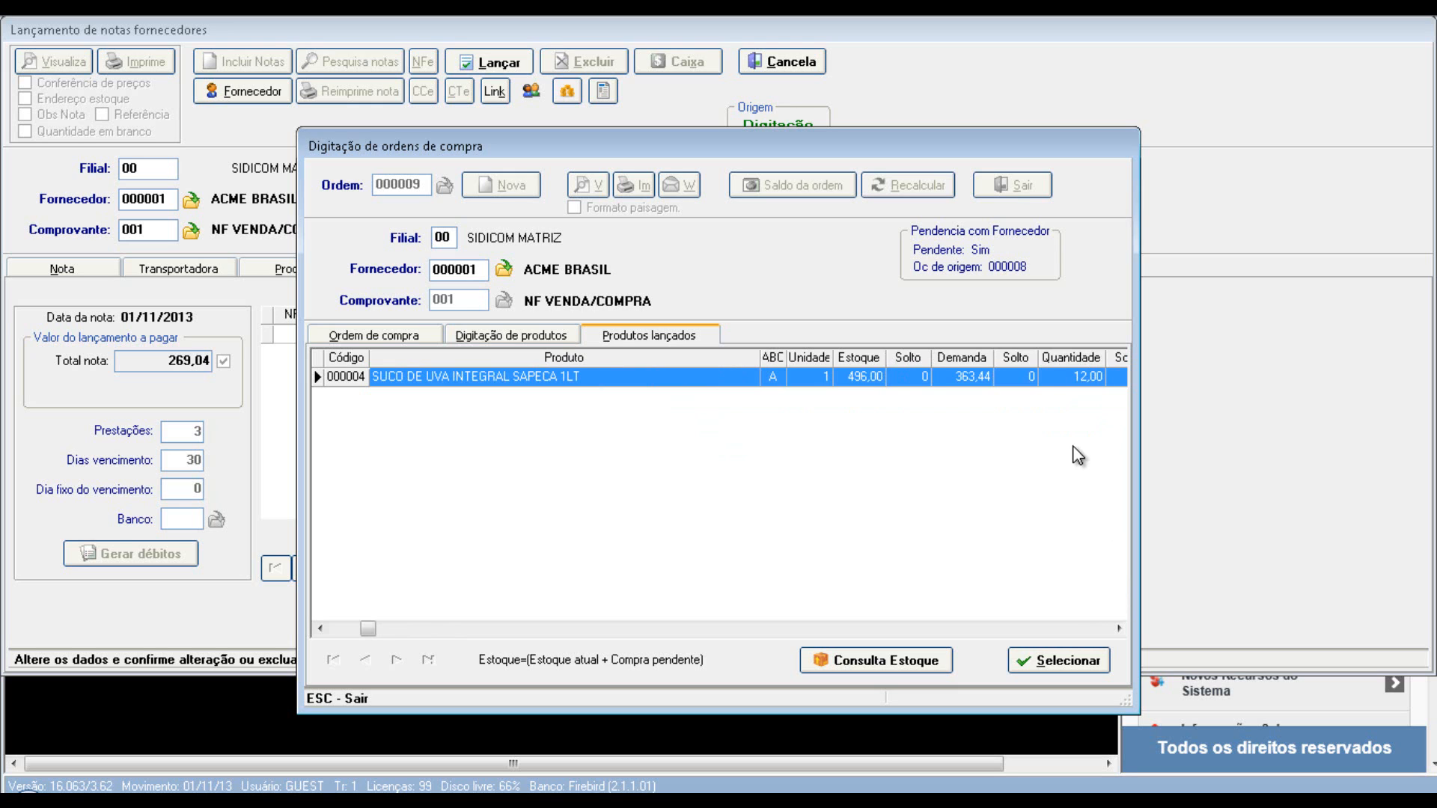
- Return to the order's main data, view its e-mail message to the supplier and cancel without sending
left_click(415, 336)
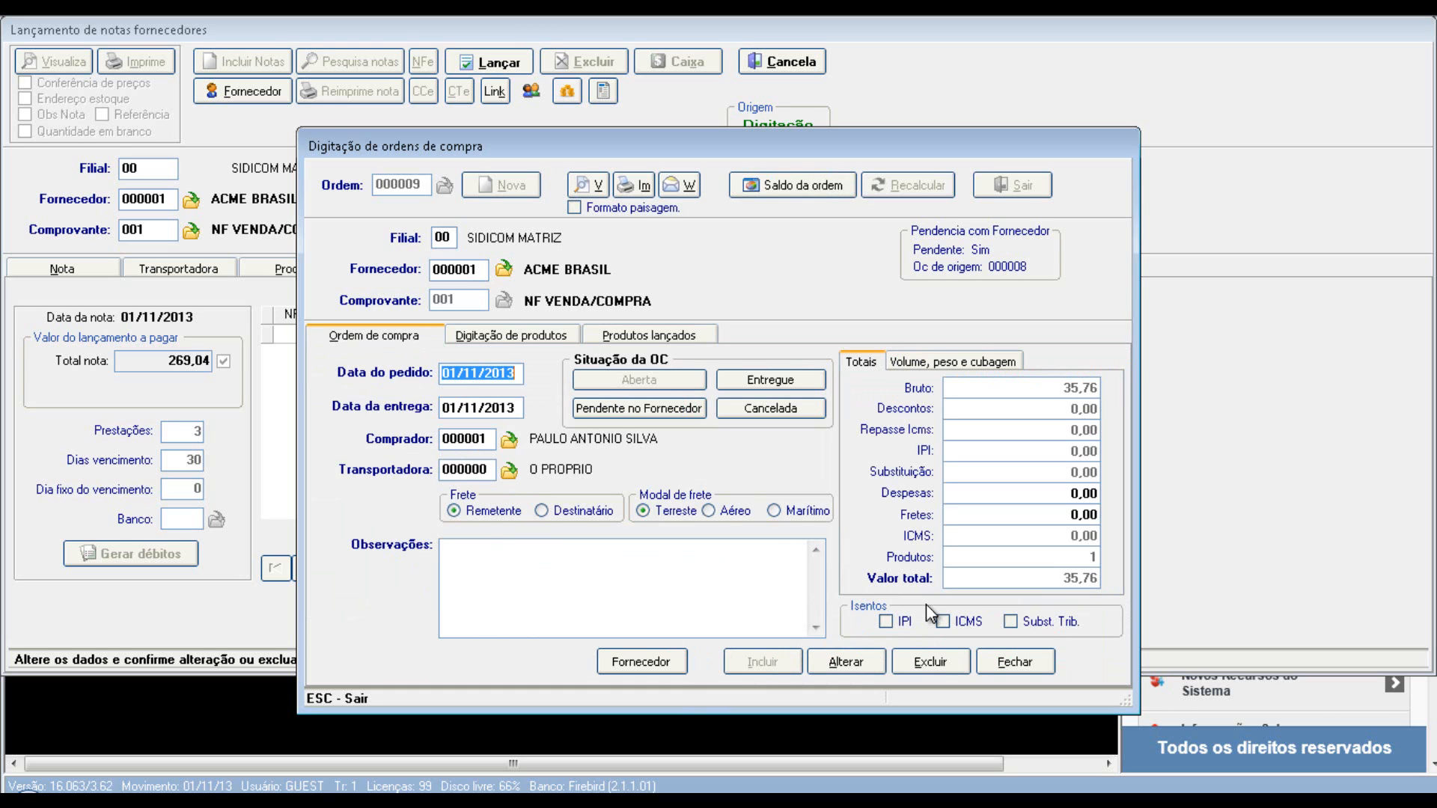
left_click(693, 182)
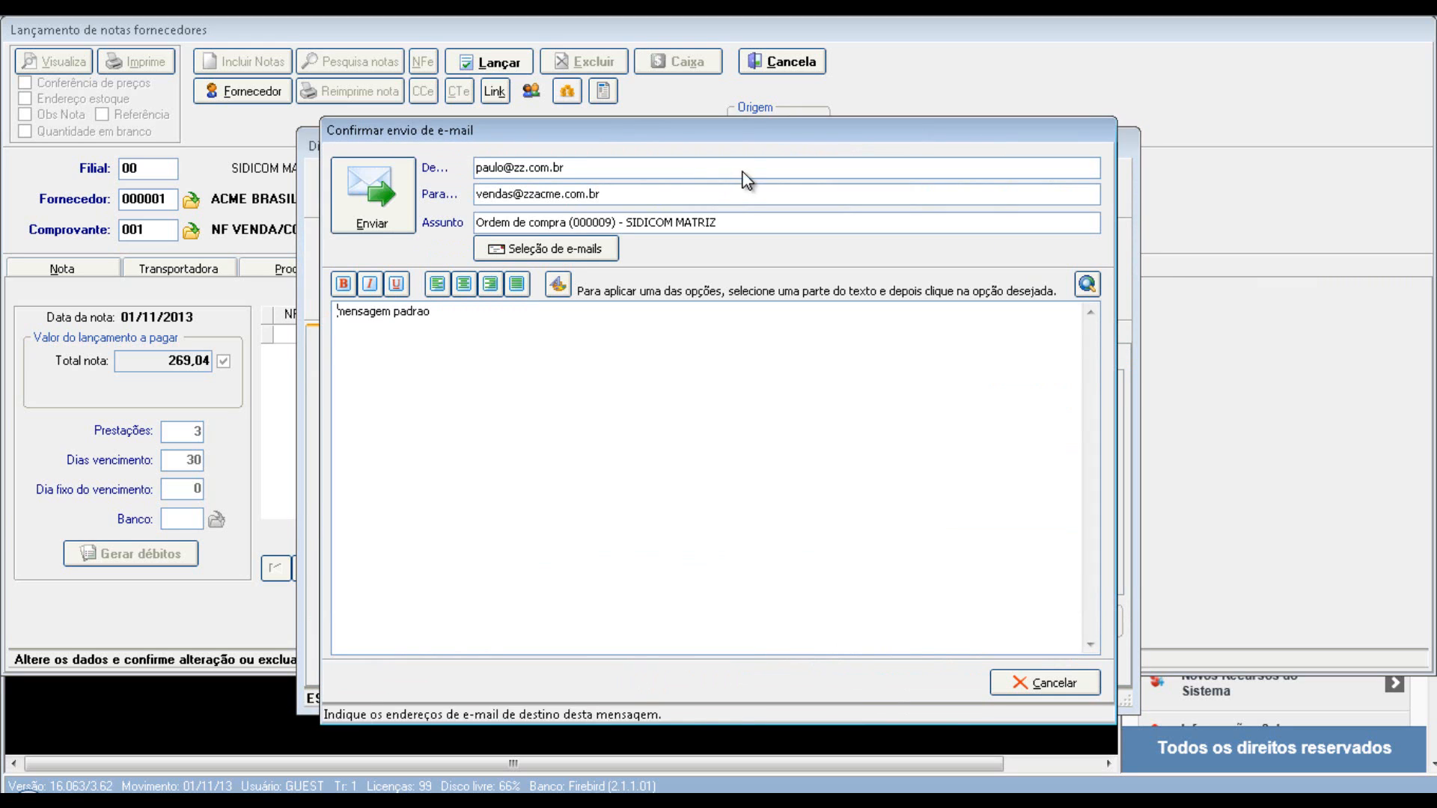
left_click(1048, 684)
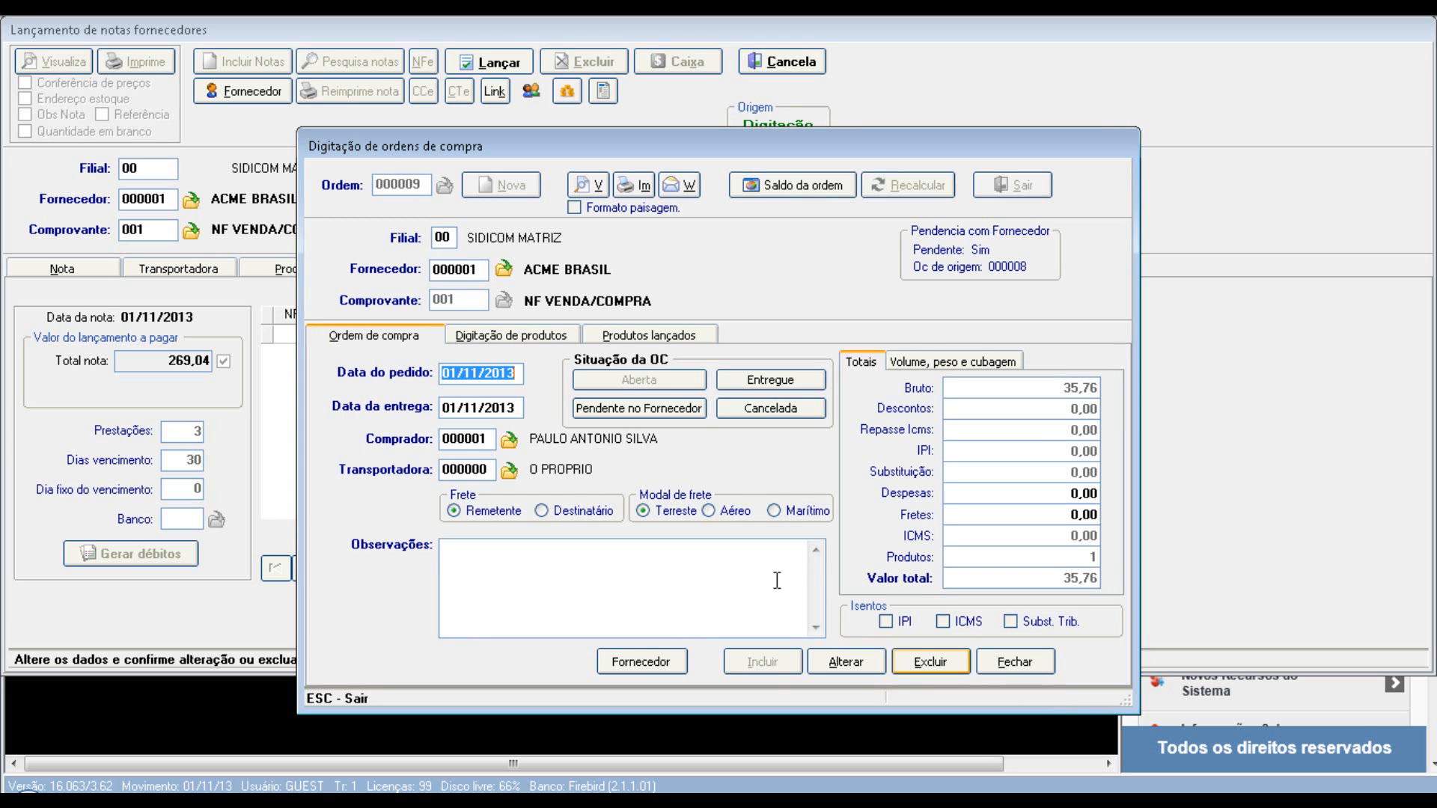
- Change the pending purchase order's situation to Pendente no Fornecedor and save the order
left_click(662, 412)
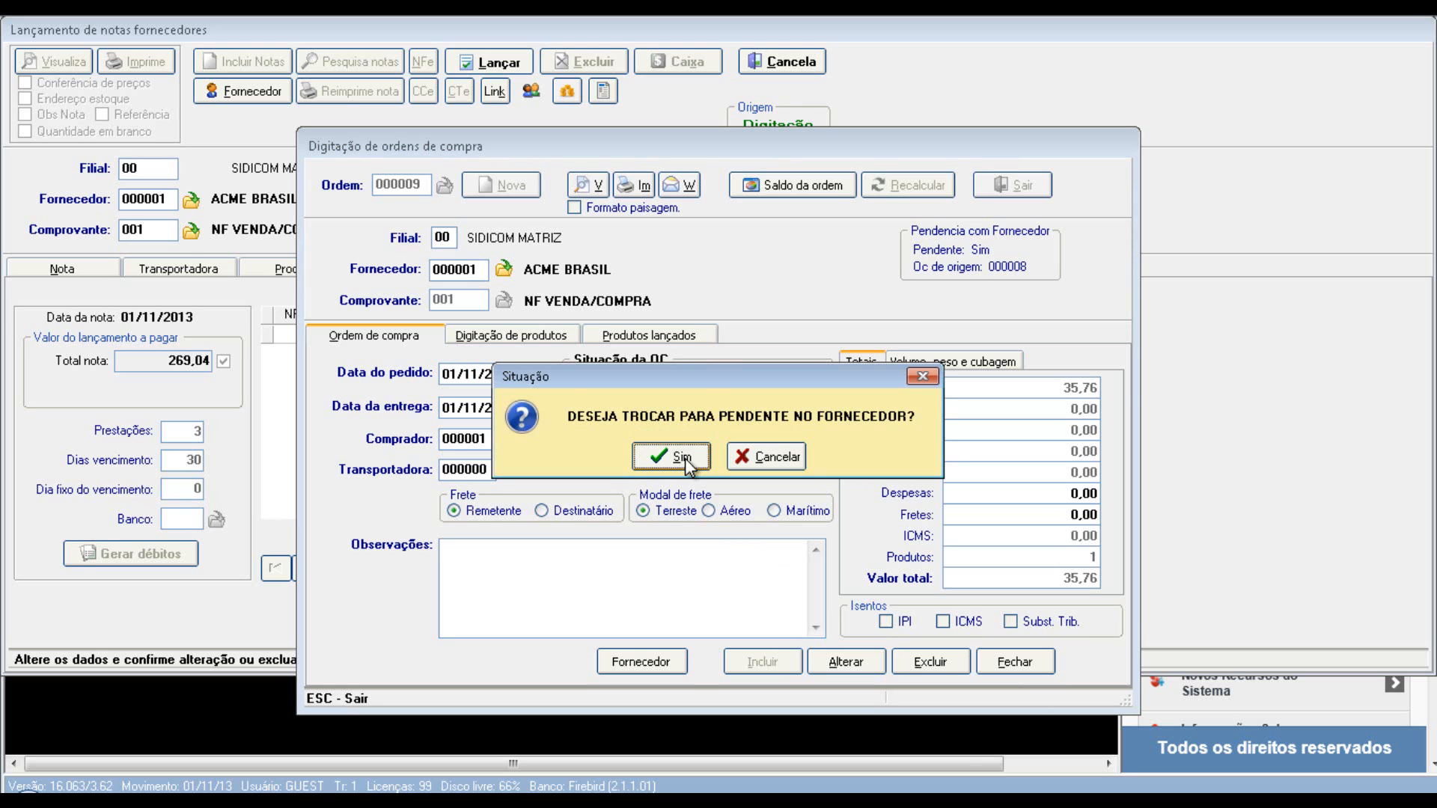
left_click(684, 458)
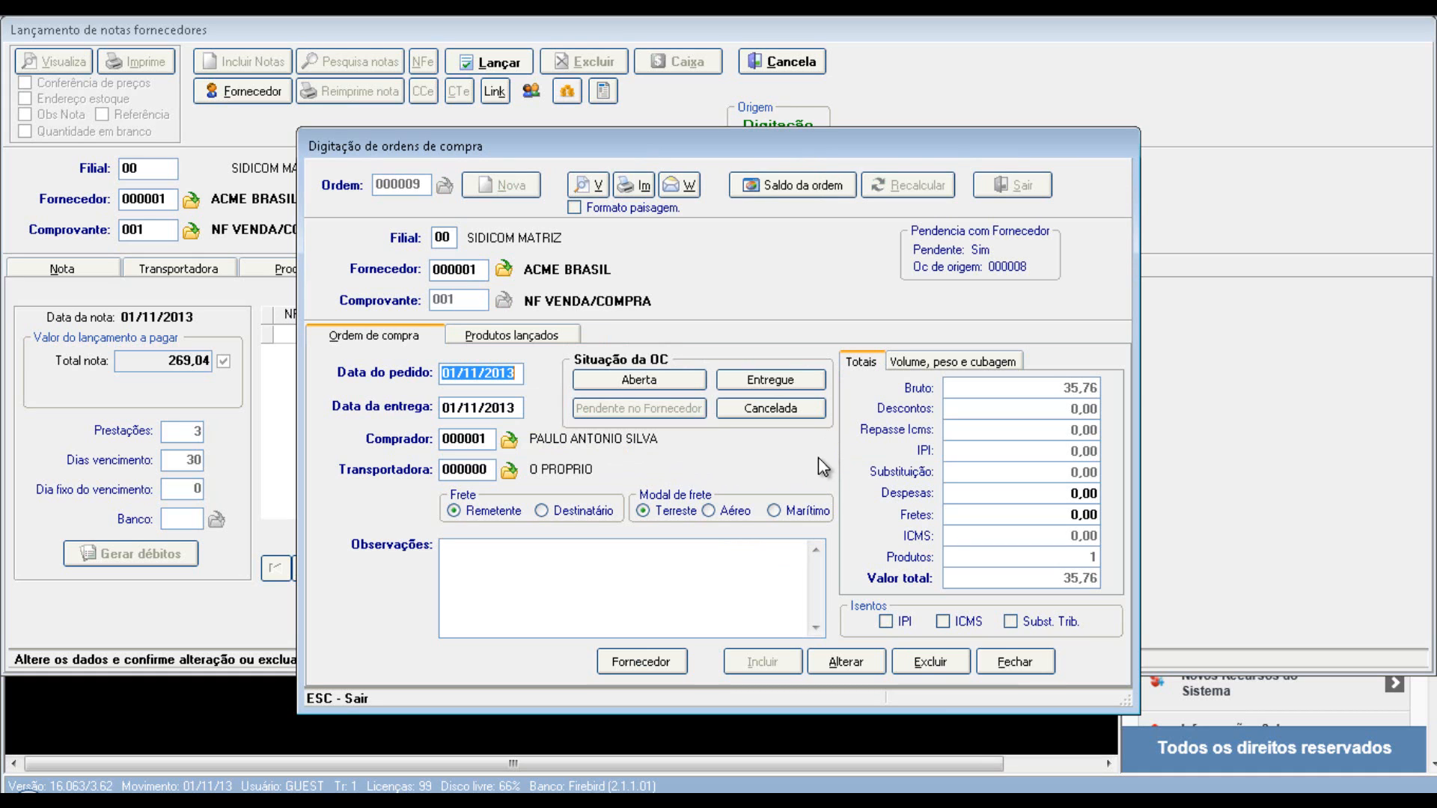
left_click(853, 661)
- Preview the pending purchase order's printout down to its totals, then close the order and return to the supplier invoice
left_click(600, 183)
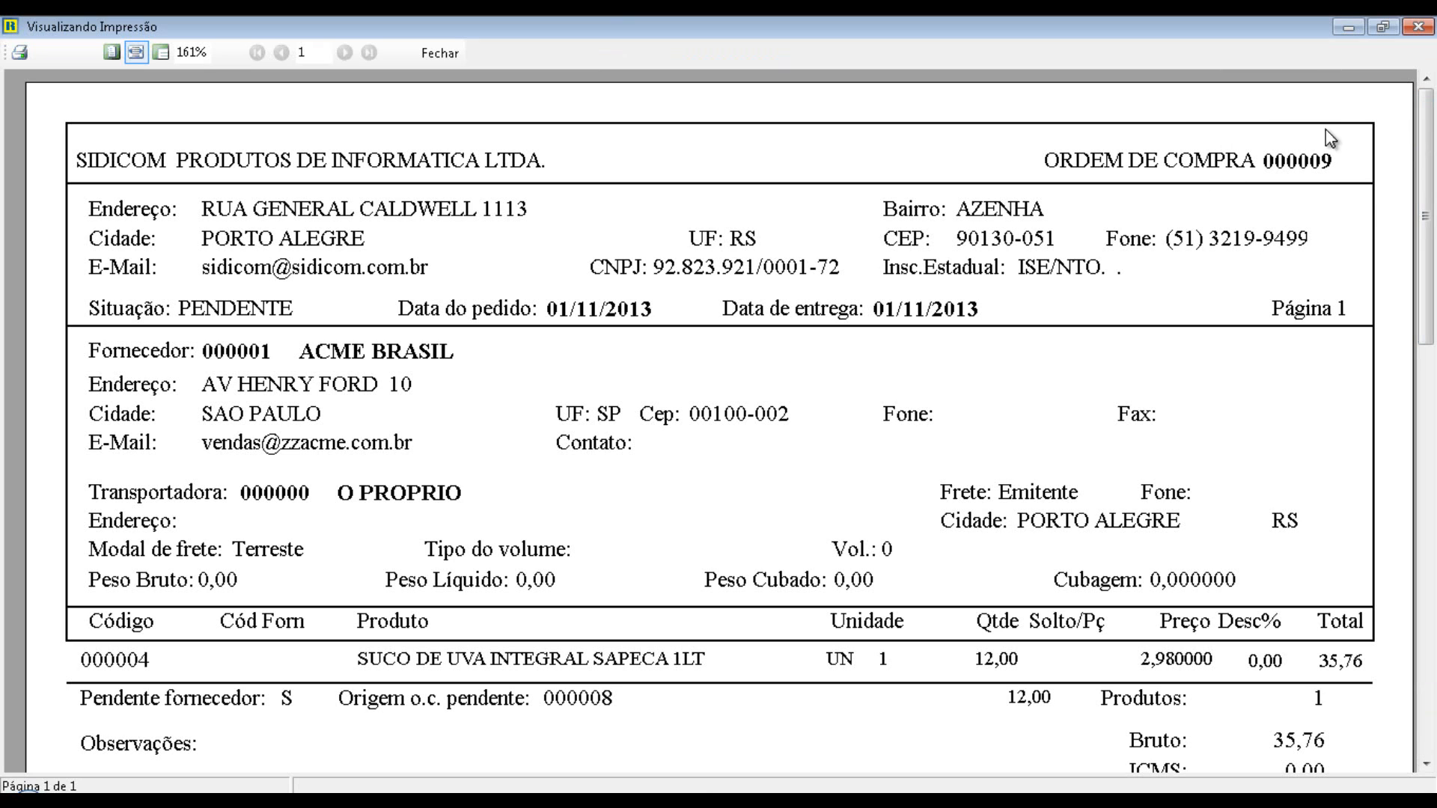
scroll(1128, 485, "down", 3)
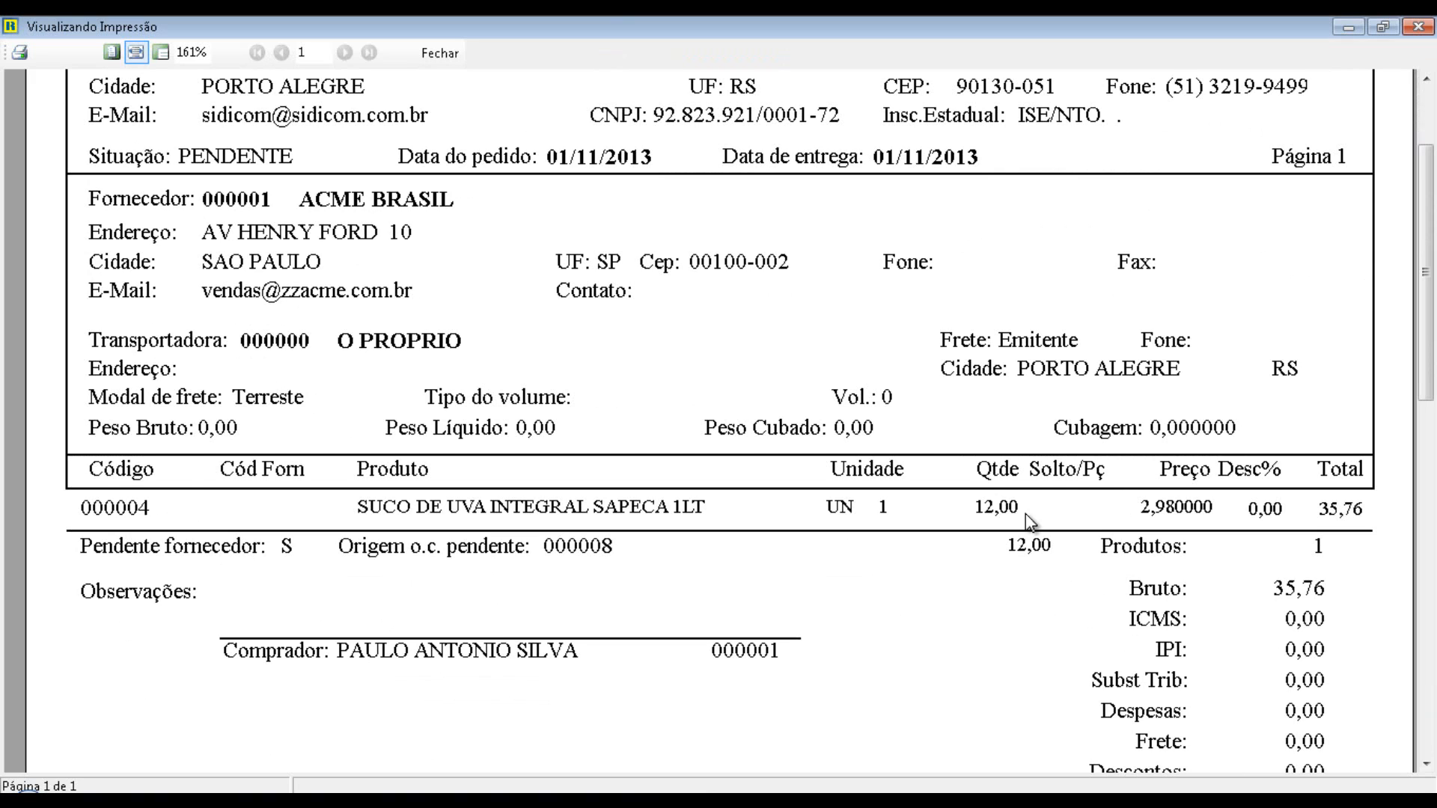
scroll(990, 592, "down", 2)
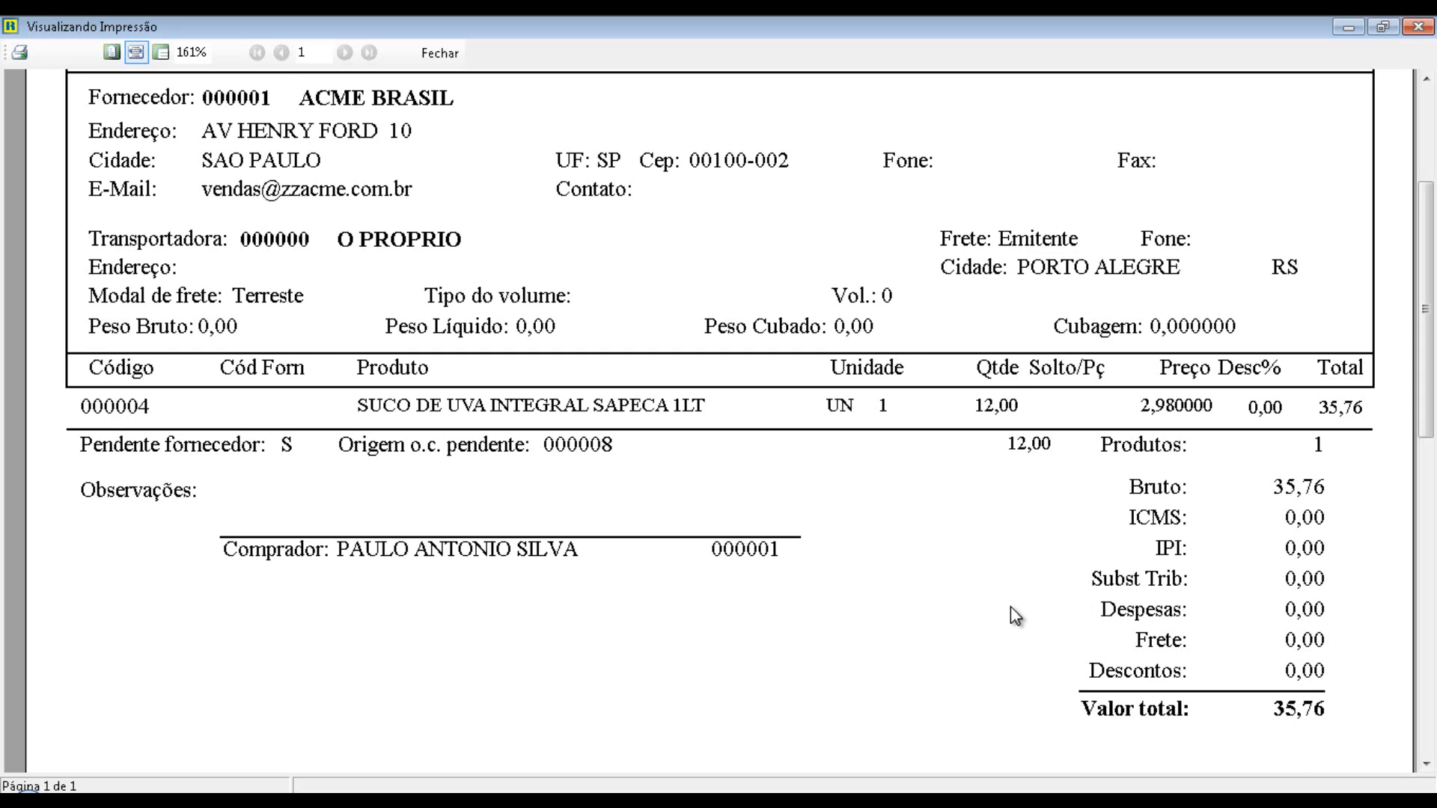
scroll(1006, 606, "up", 3)
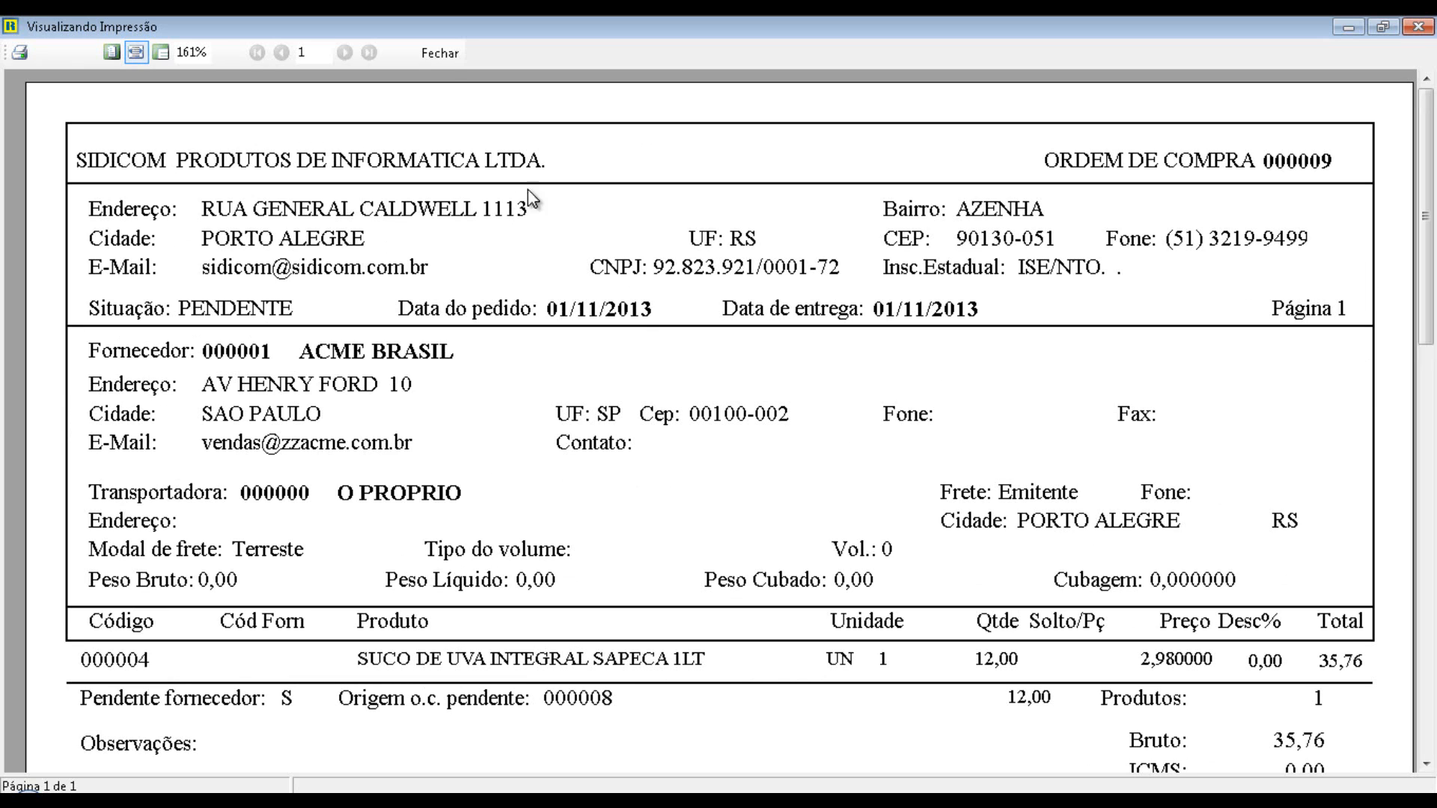
left_click(440, 52)
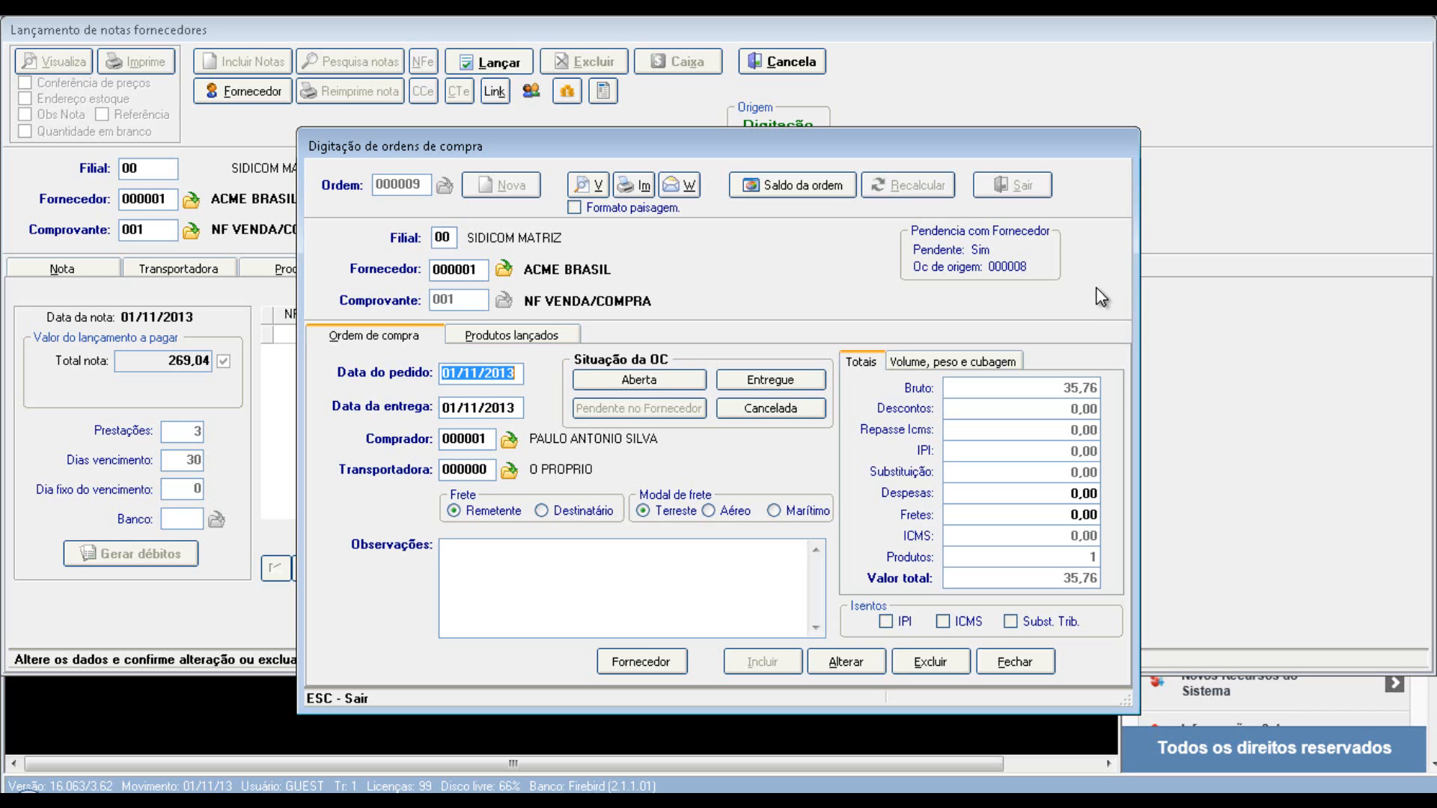
left_click(1012, 666)
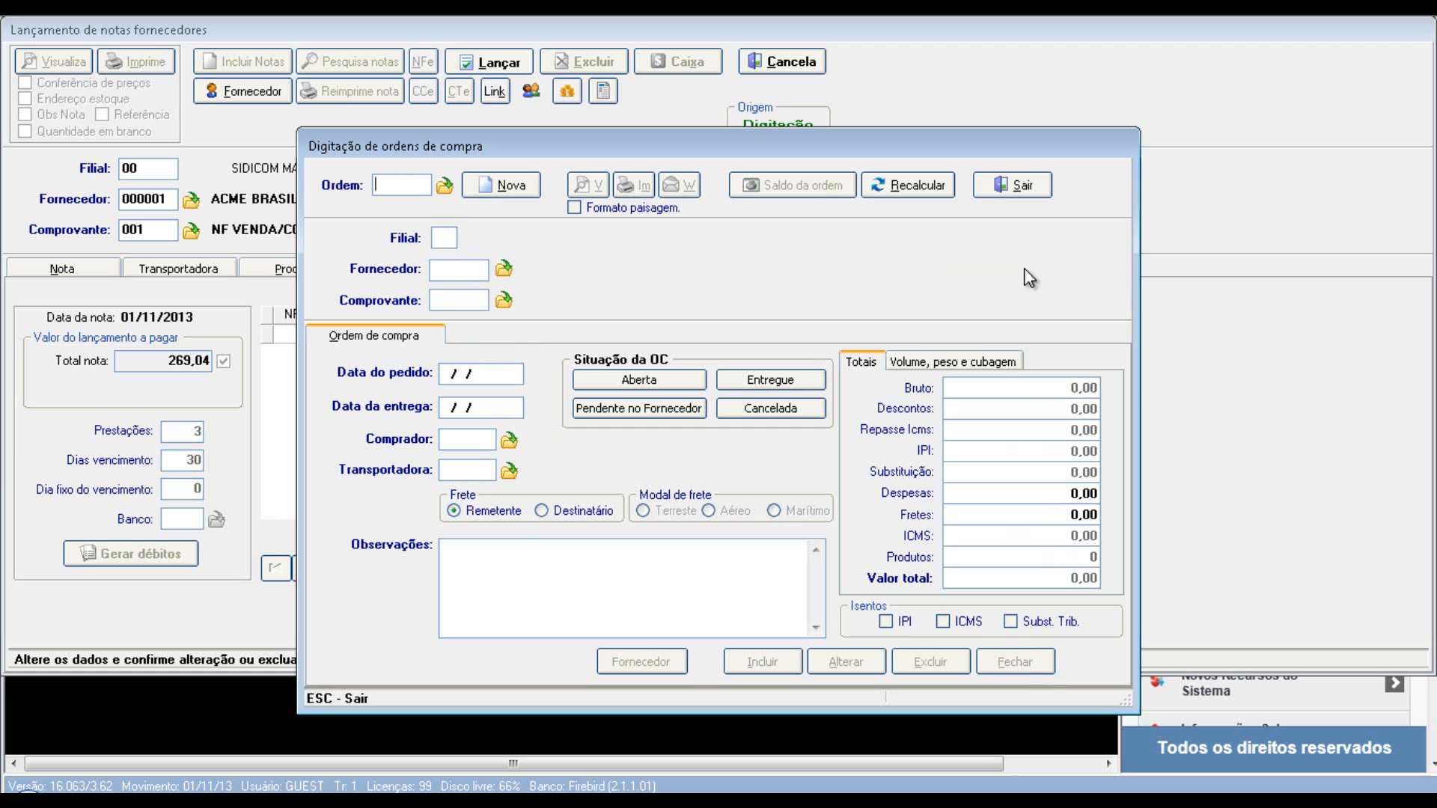
left_click(1029, 187)
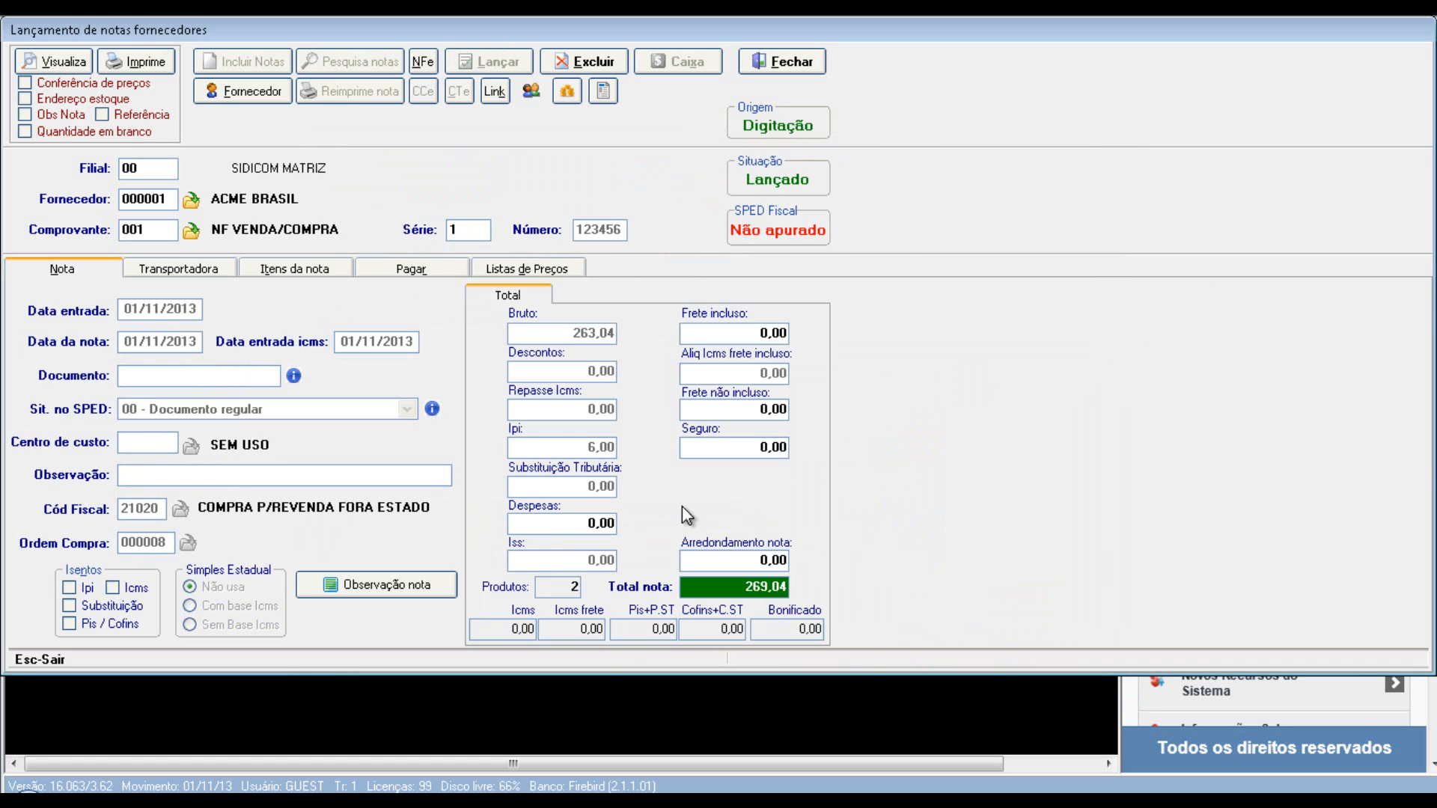
- Examine the price lists of both invoice products and the Todos and Item a item modification options, and close the invoice
left_click(545, 269)
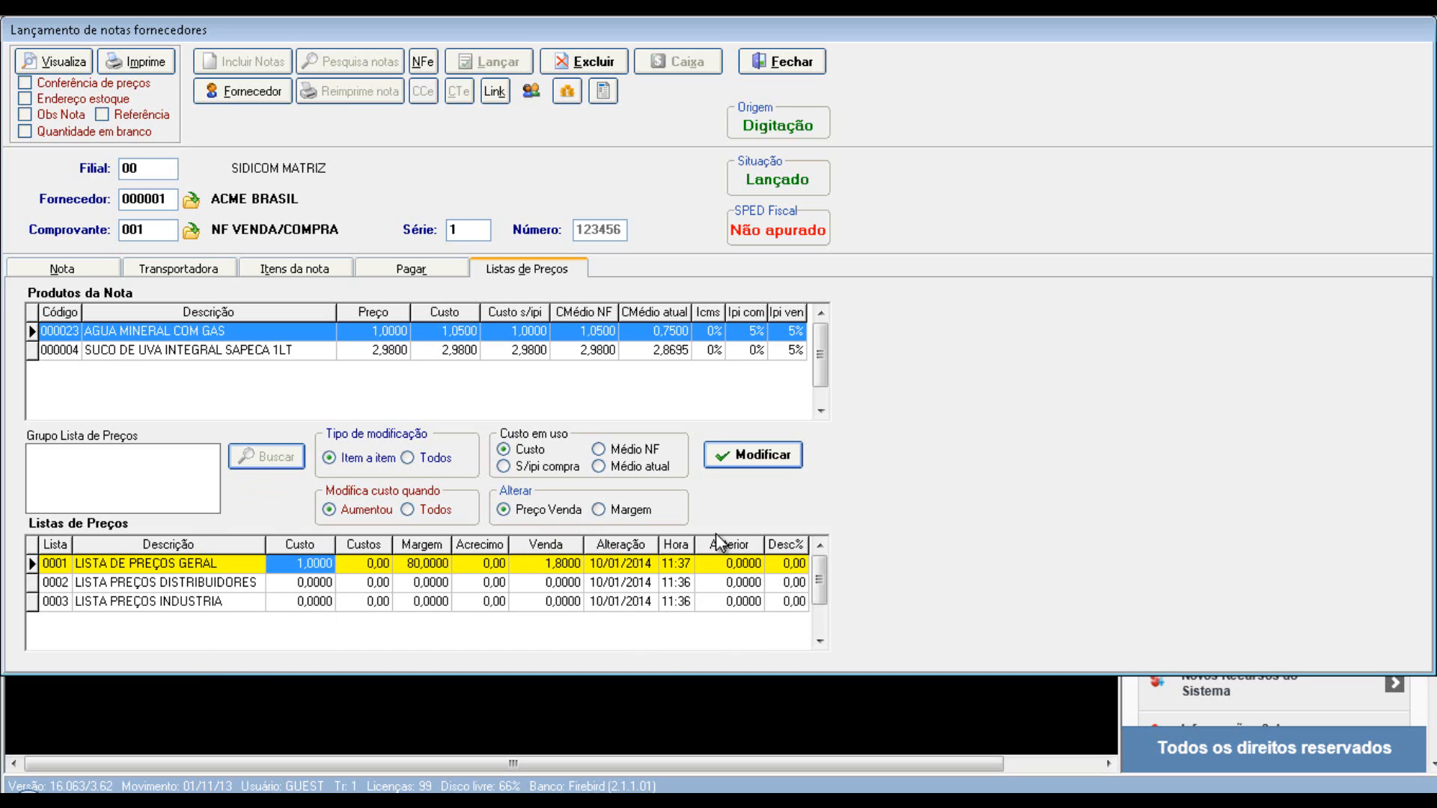
left_click(237, 351)
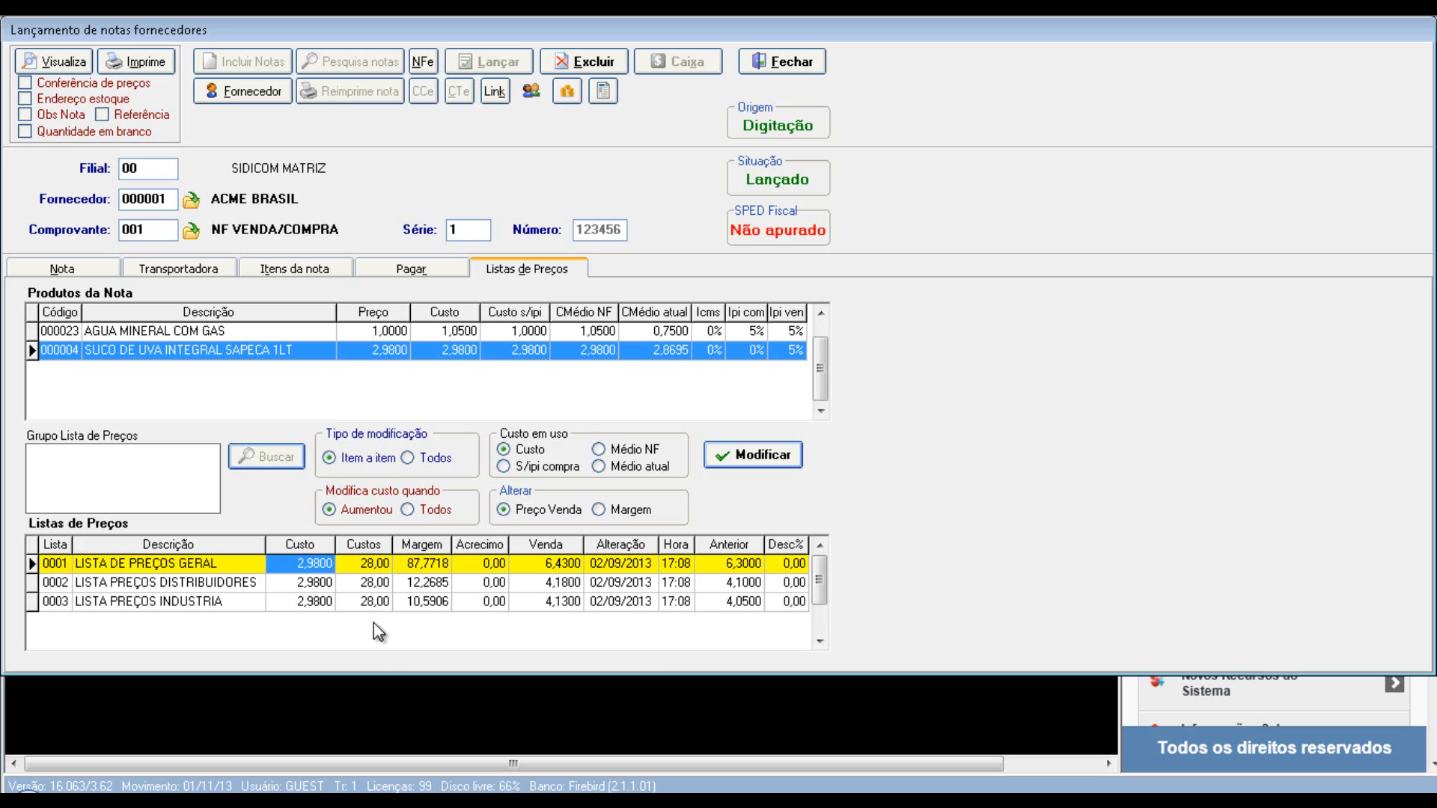
left_click(263, 334)
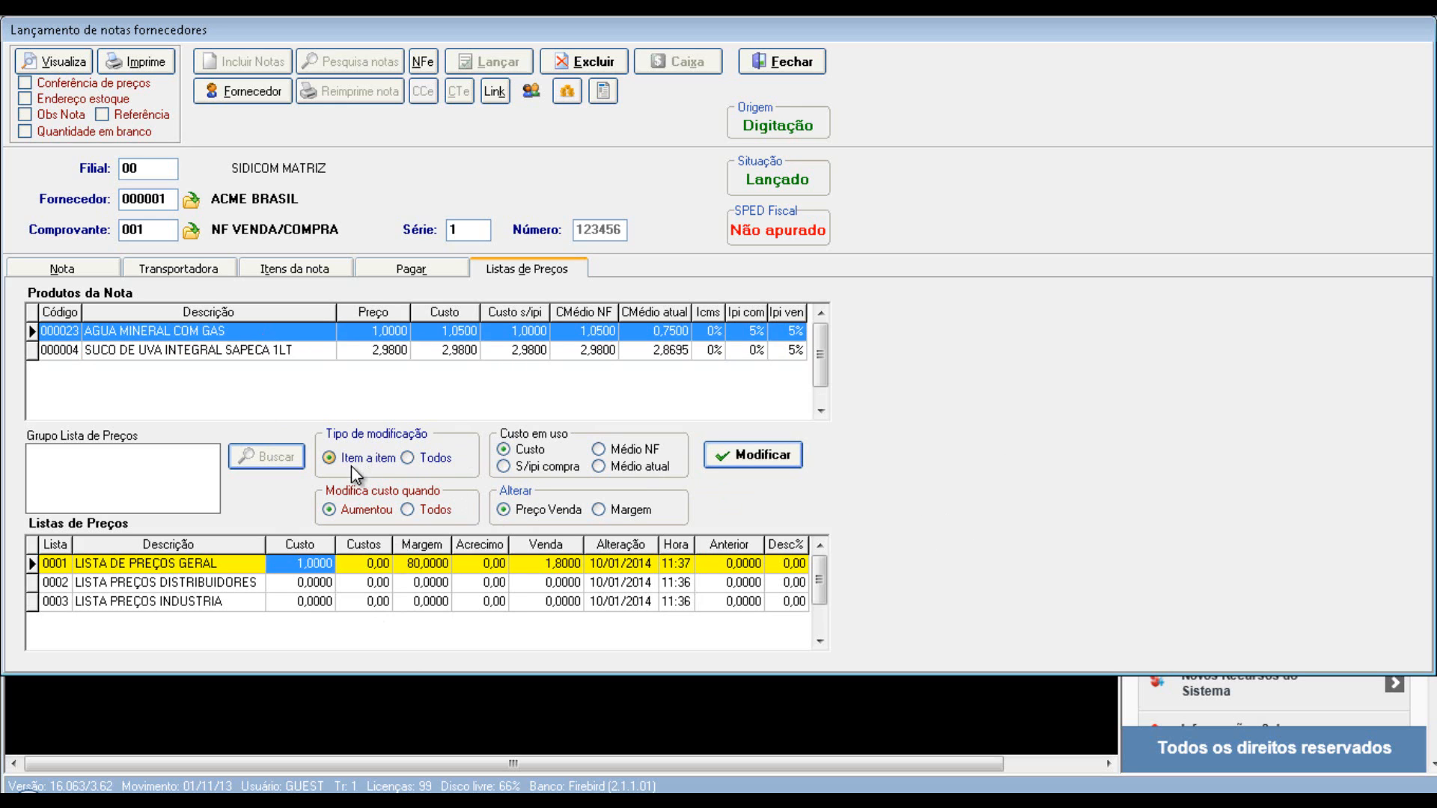
left_click(408, 458)
left_click(332, 461)
left_click(99, 270)
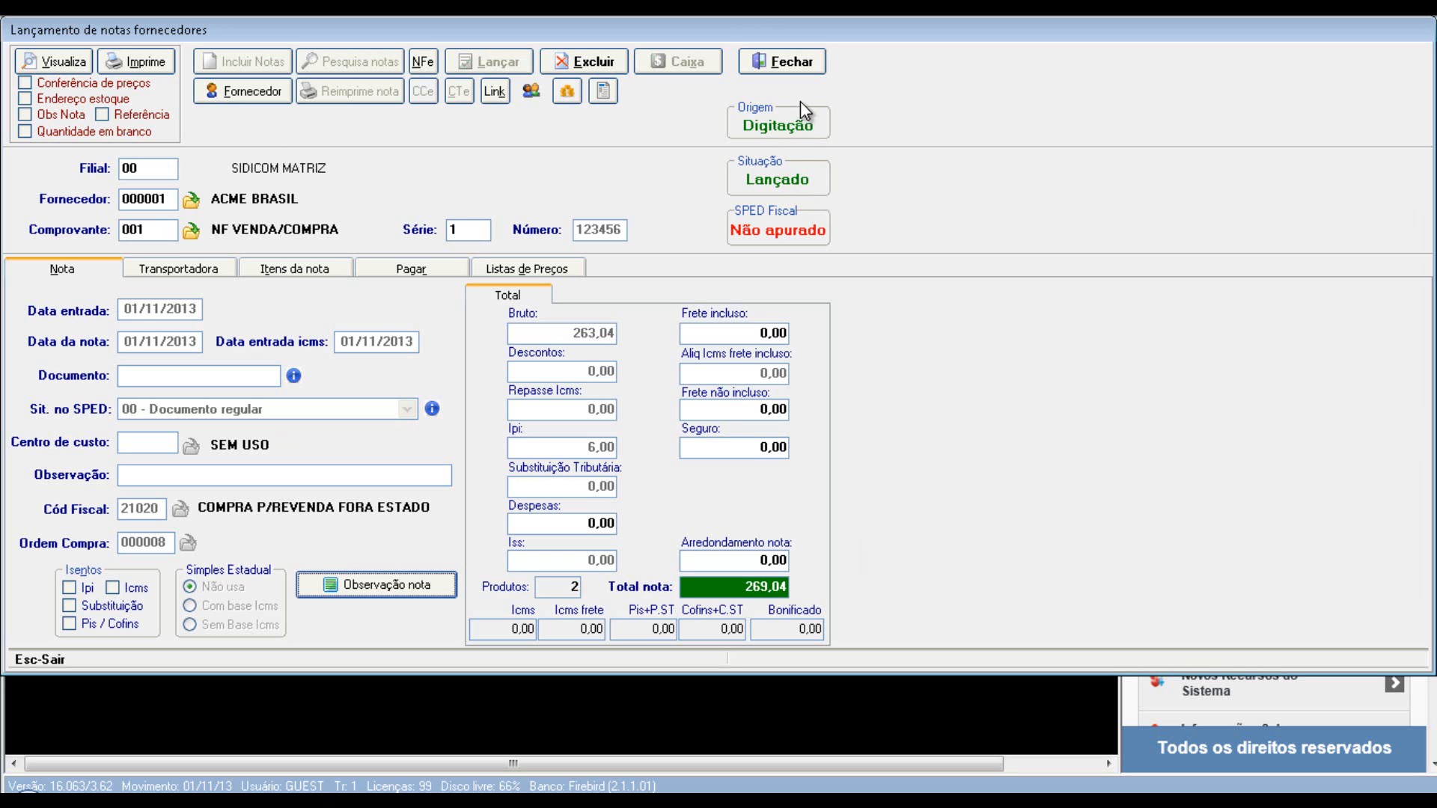
left_click(806, 62)
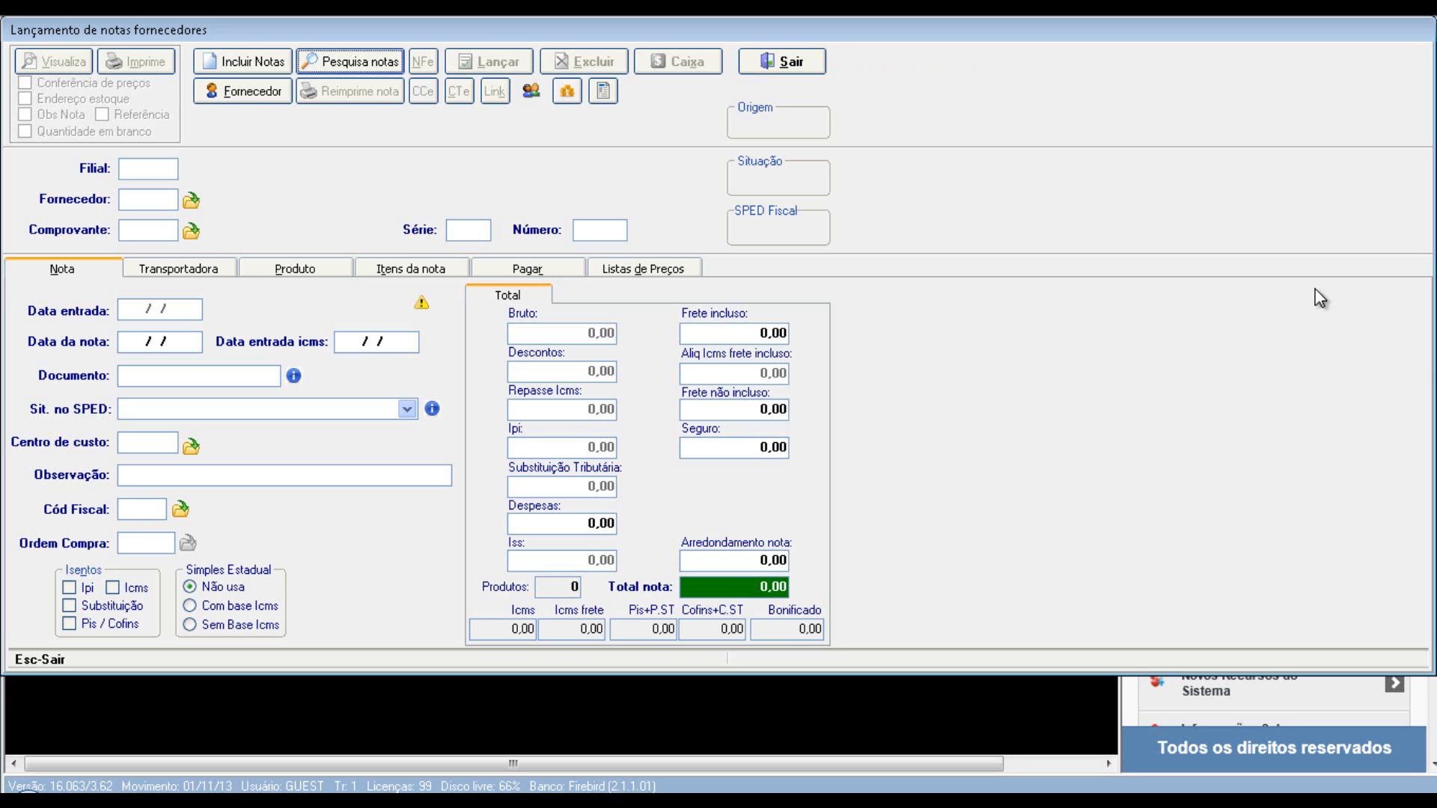
- Reopen the posted ACME BRASIL invoice through the invoice search for 01/11/2013, view its price lists and close it
left_click(355, 66)
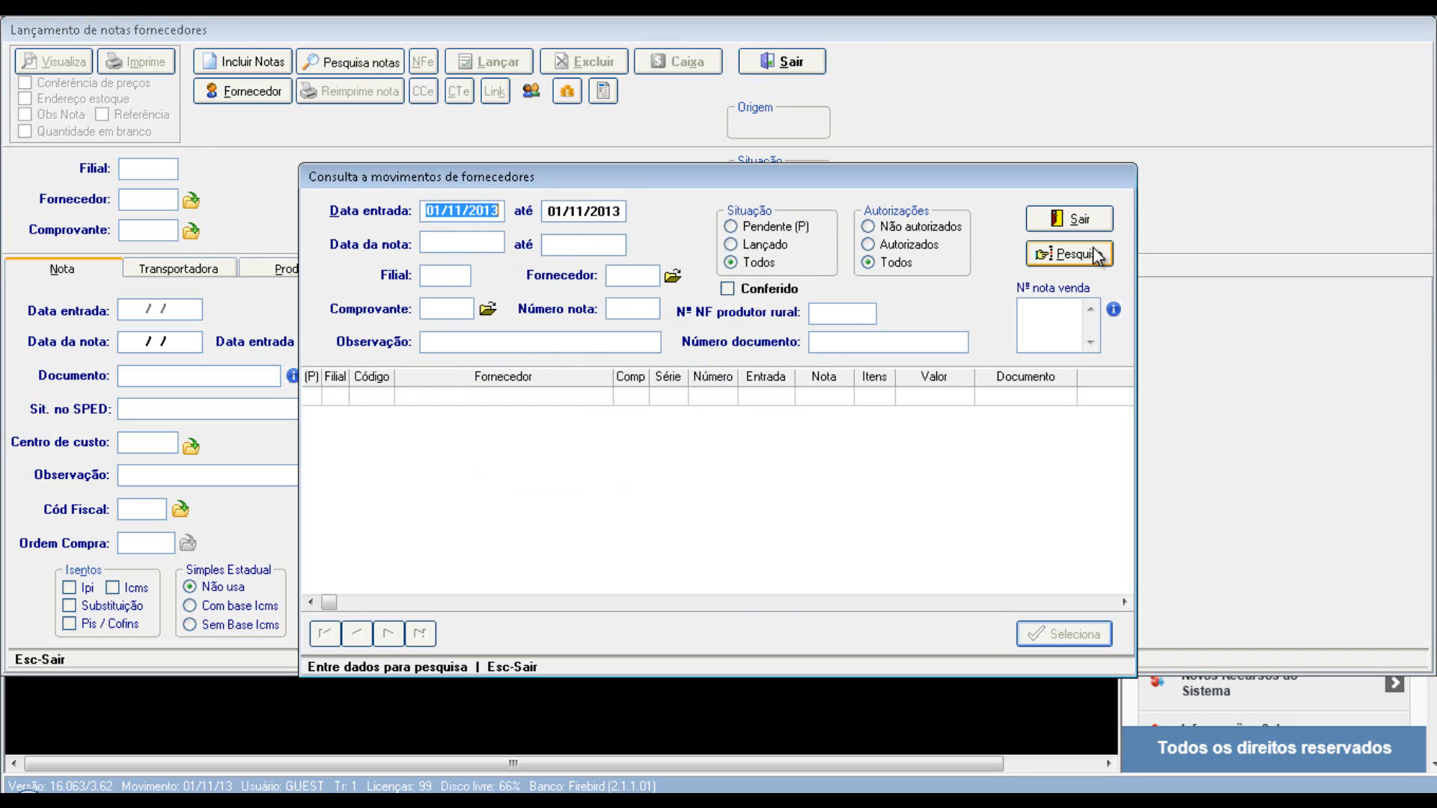
left_click(1097, 255)
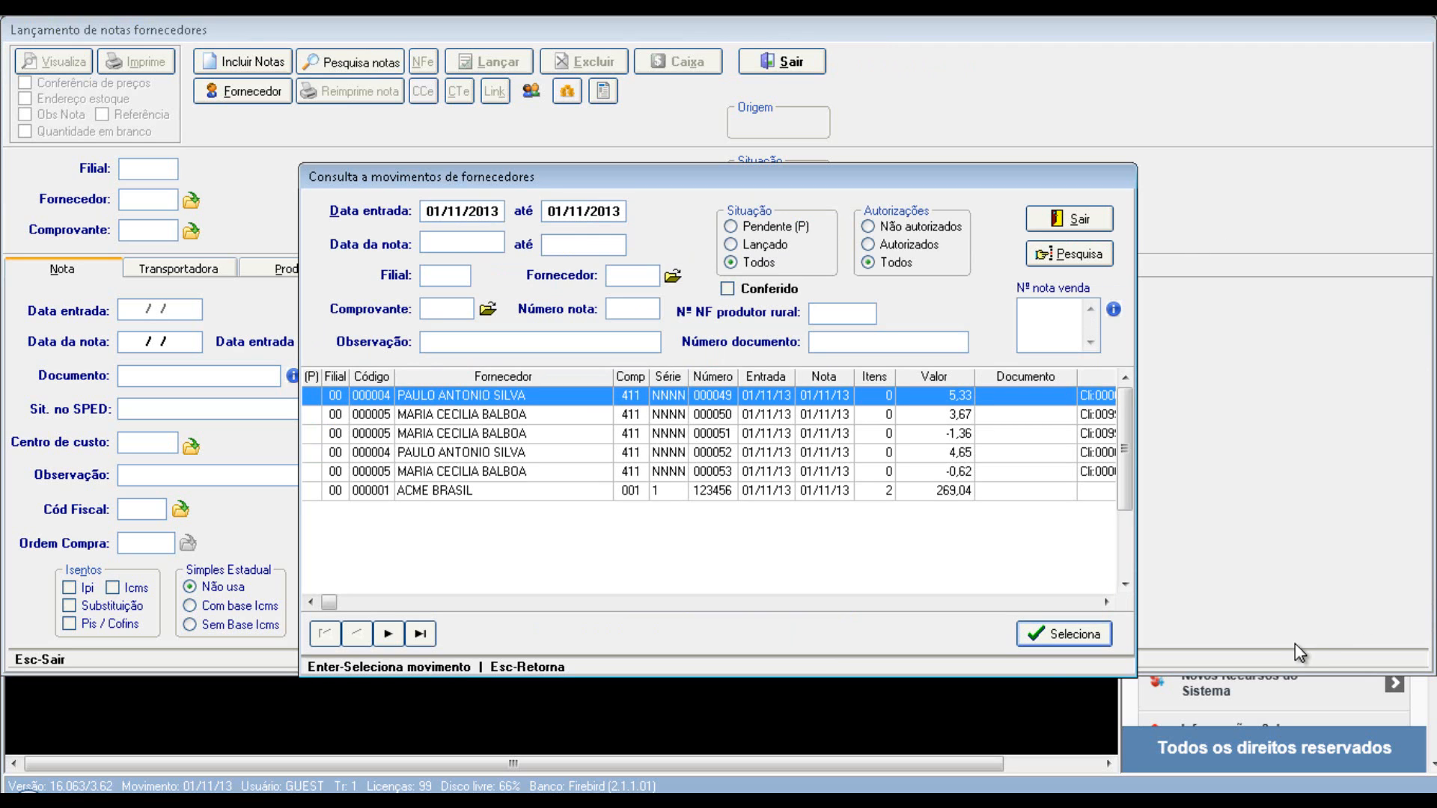
left_click(436, 490)
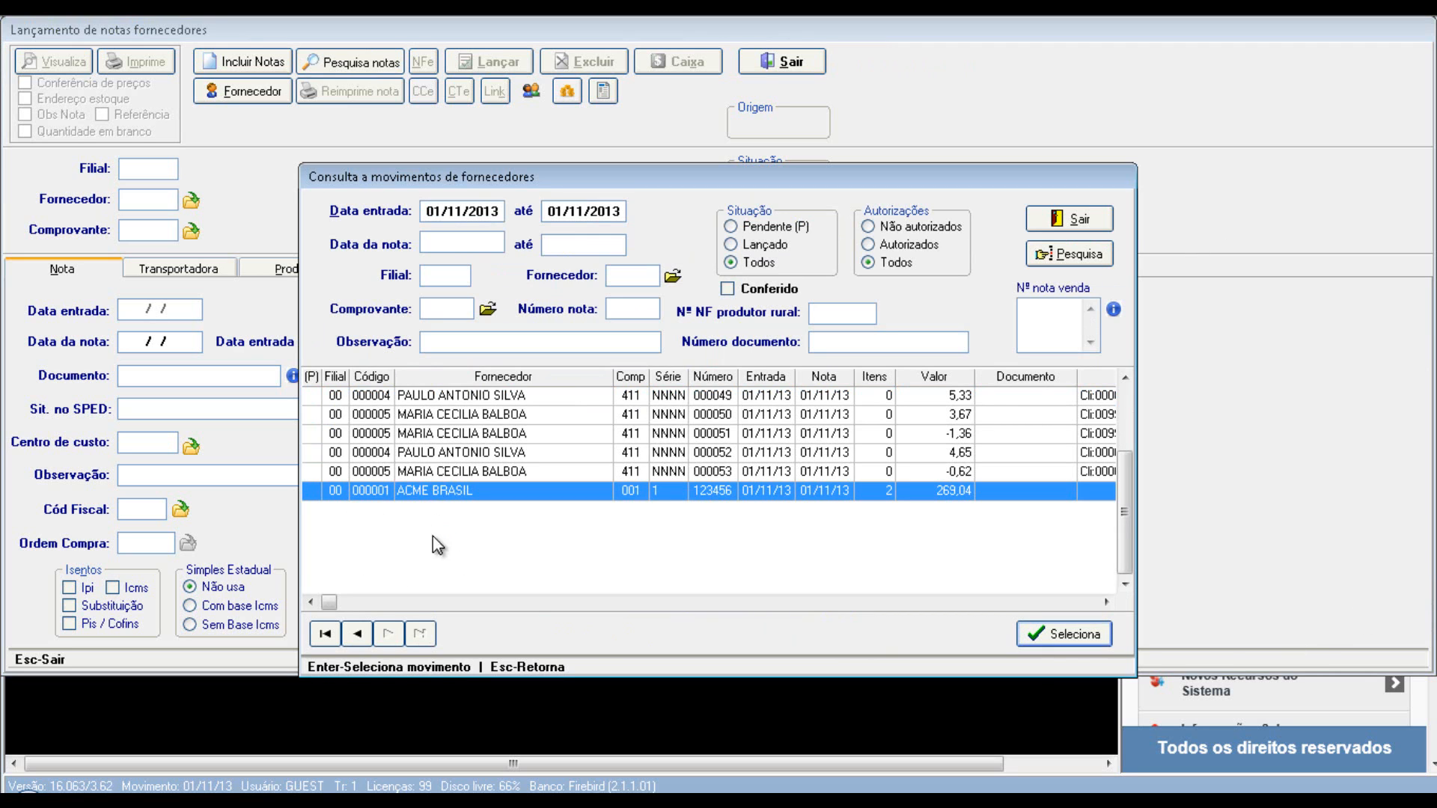
left_click(1062, 634)
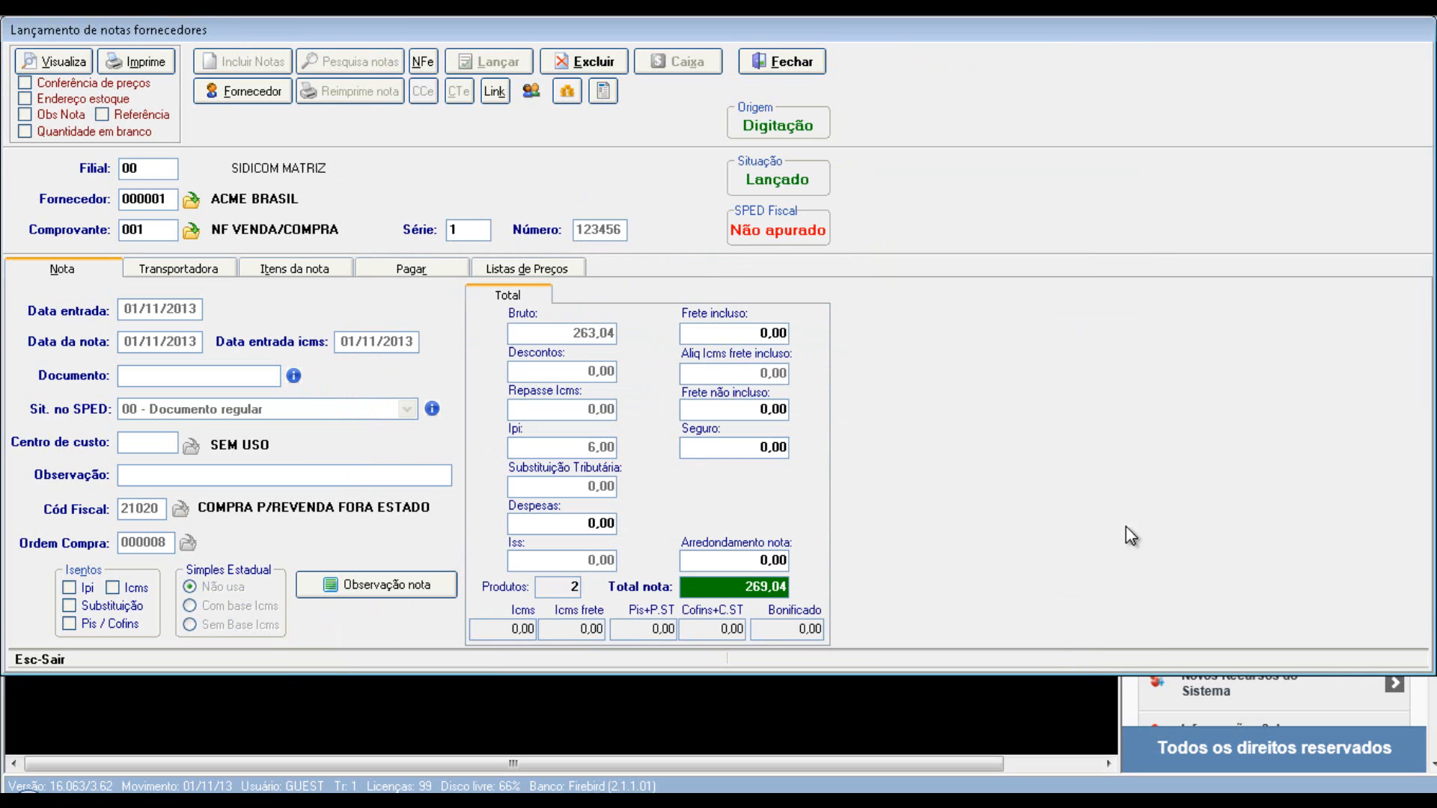
left_click(544, 271)
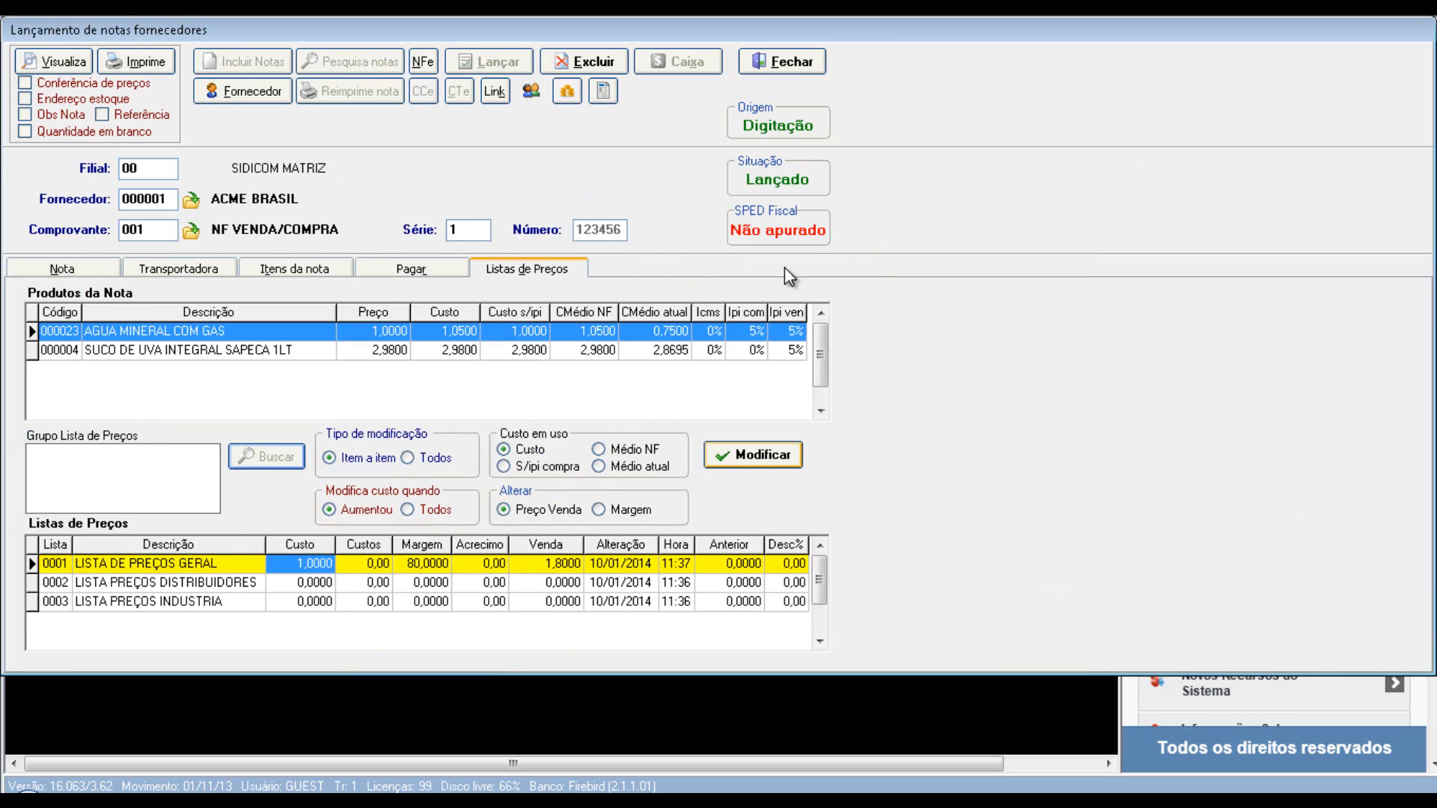
left_click(784, 65)
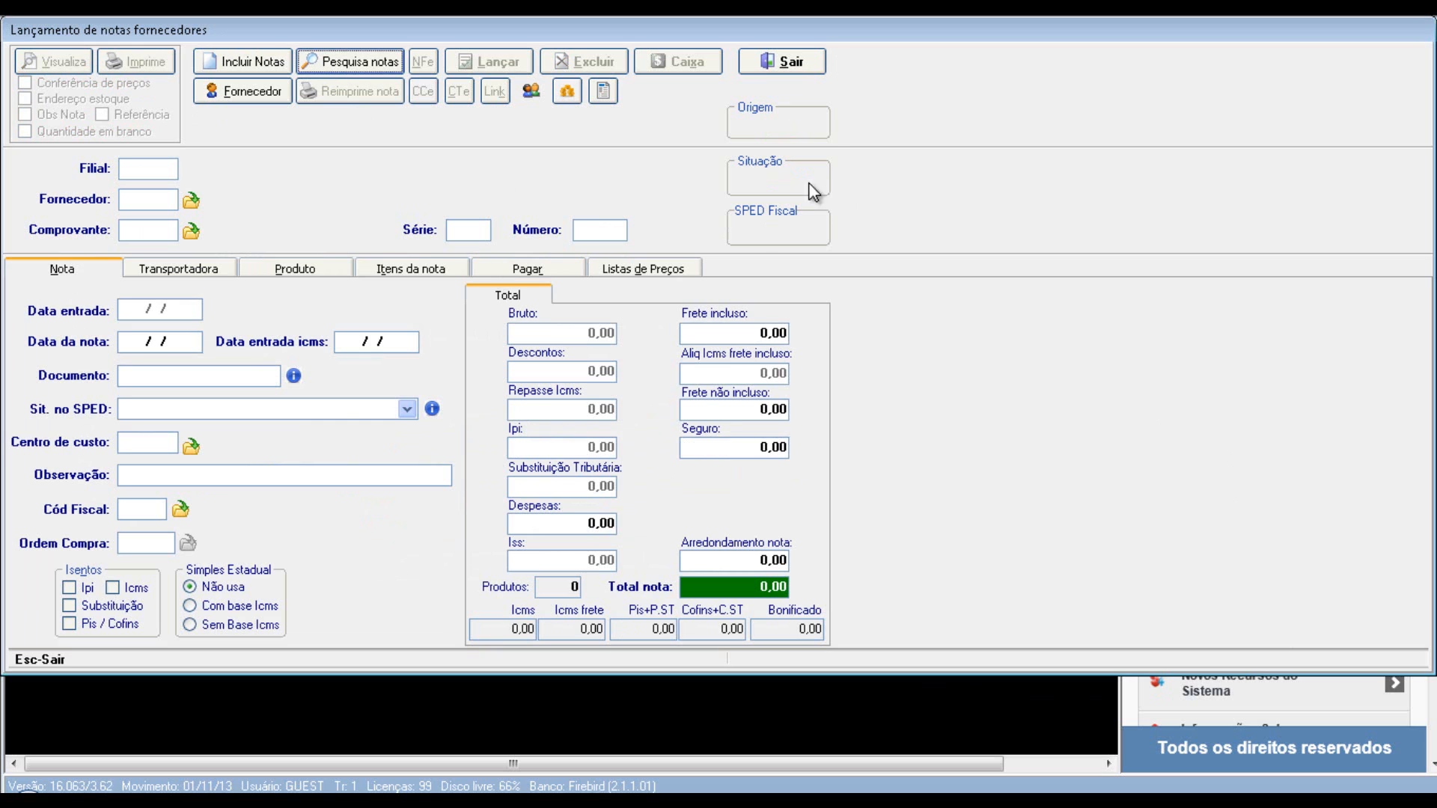
- Close the supplier invoice entry window and review the purchasing operations available under Compras
left_click(801, 61)
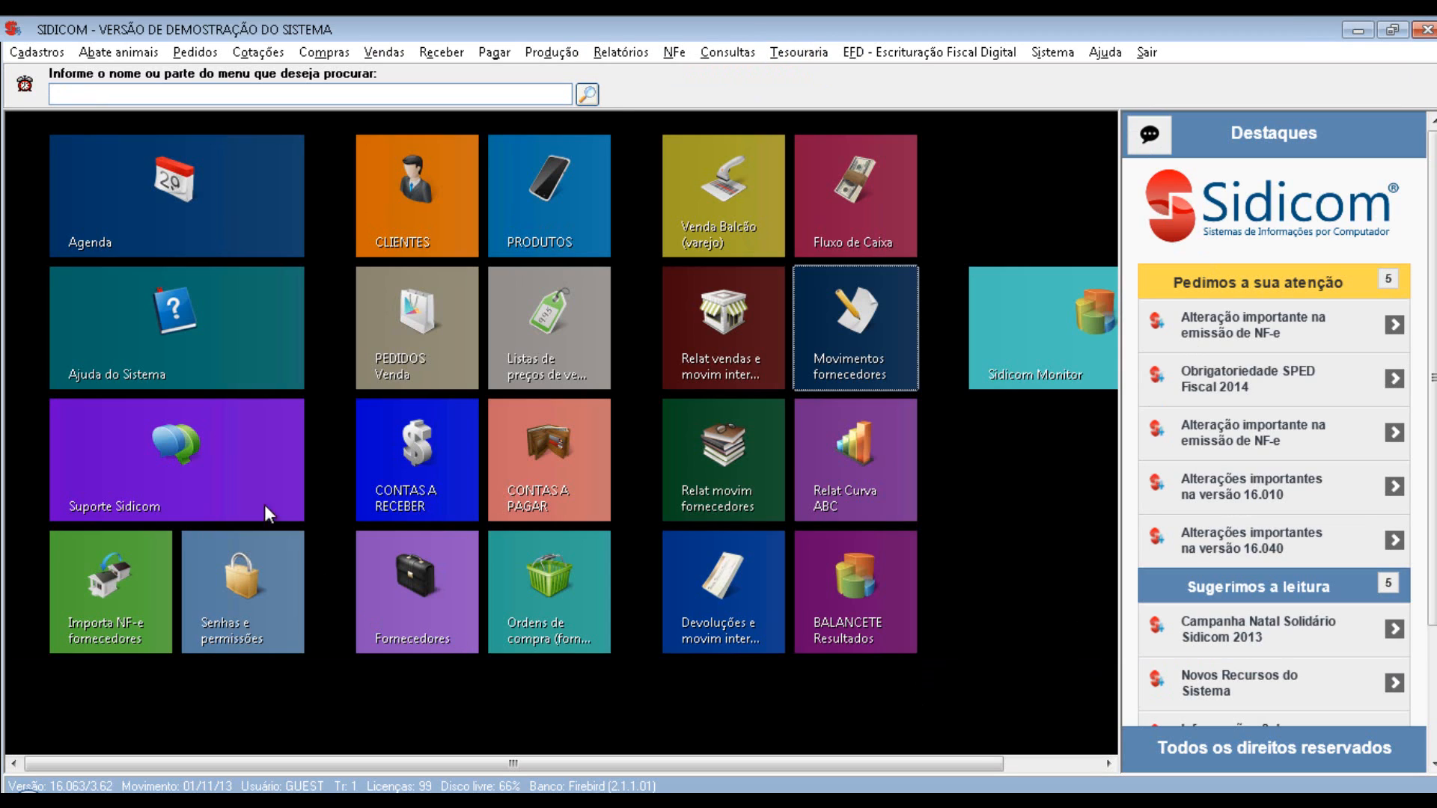
left_click(332, 56)
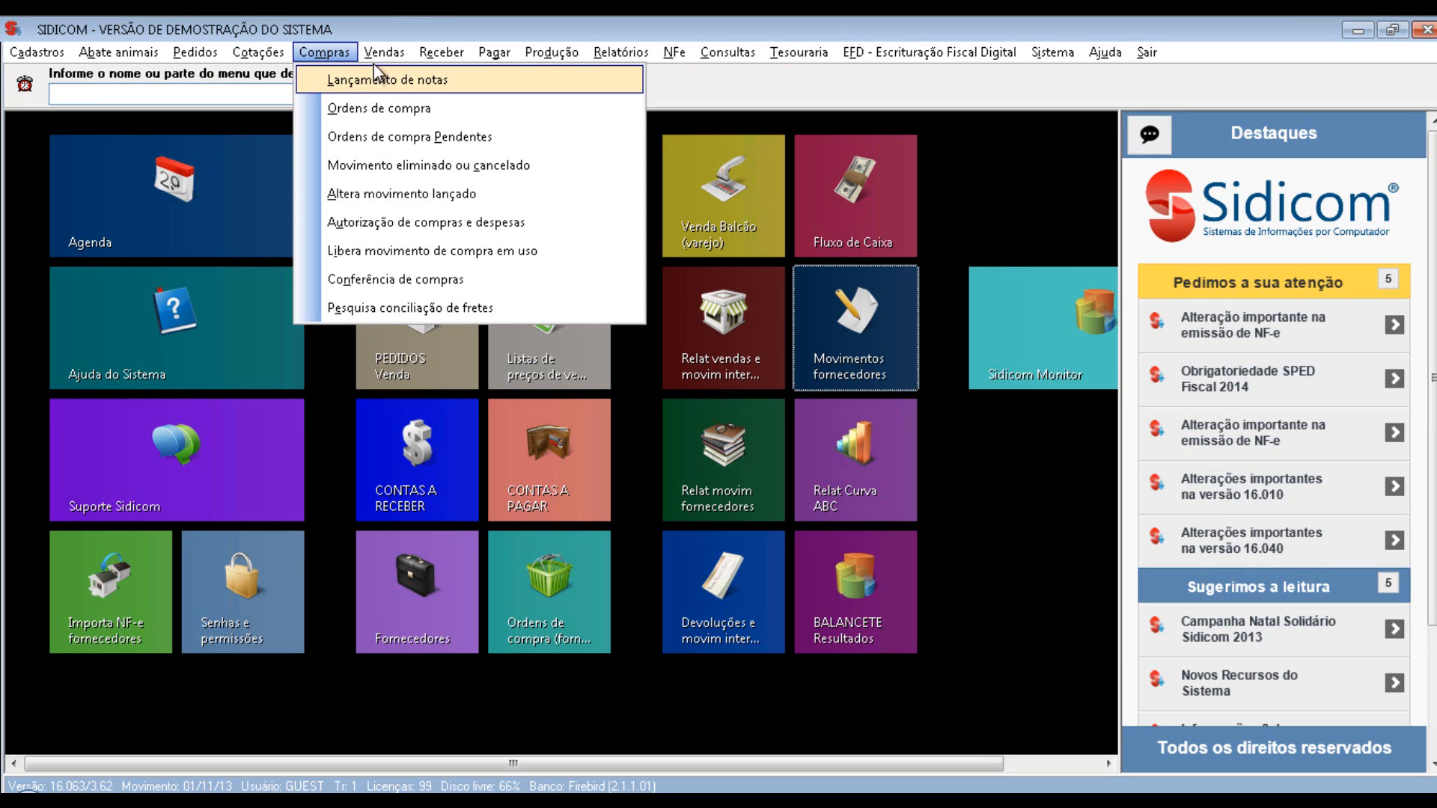
mouse_move(410, 15)
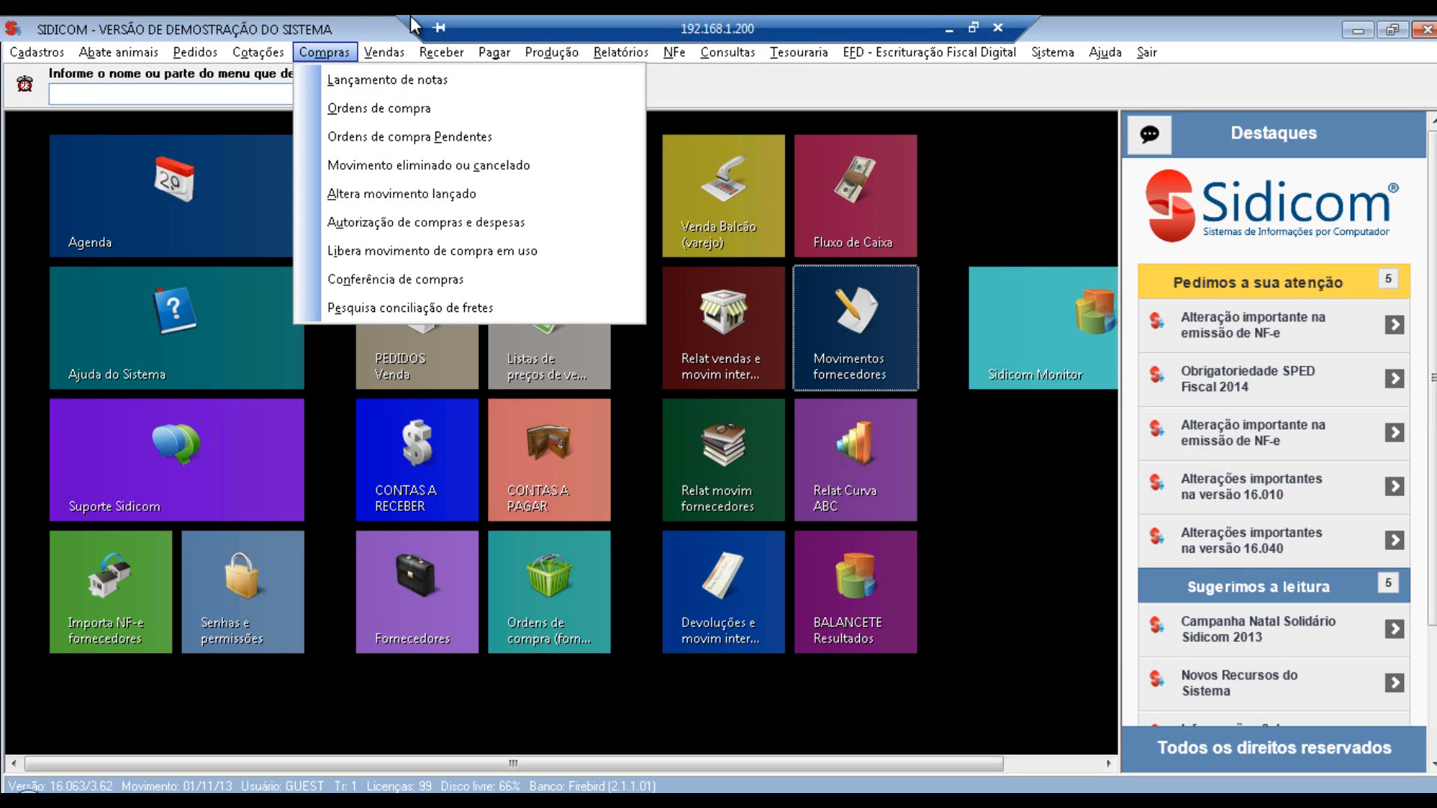
left_click(367, 30)
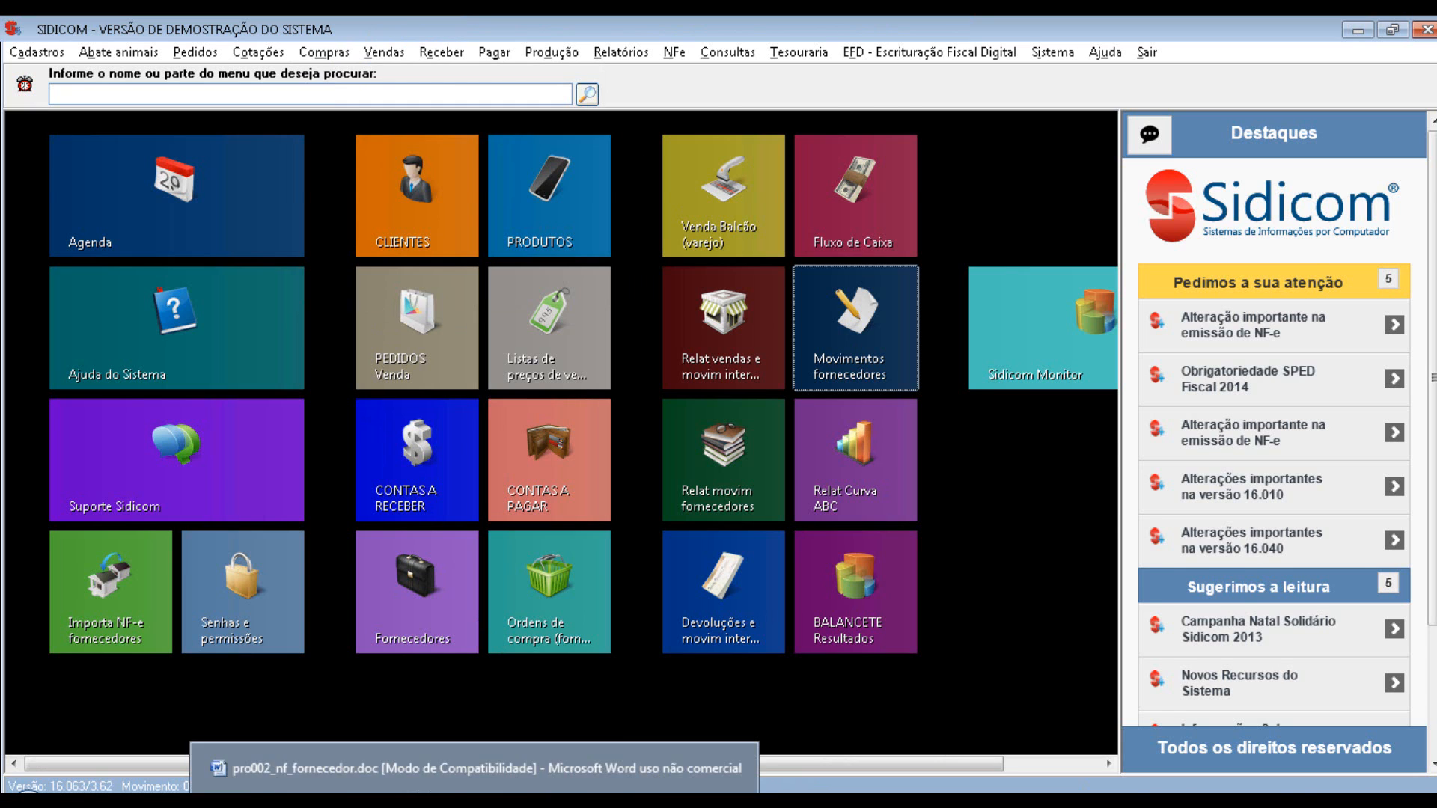
- Switch to pro002_nf_fornecedor.doc in Word, read the supplier reports table in section 4 – Relatórios, and return to the document's beginning
left_click(589, 760)
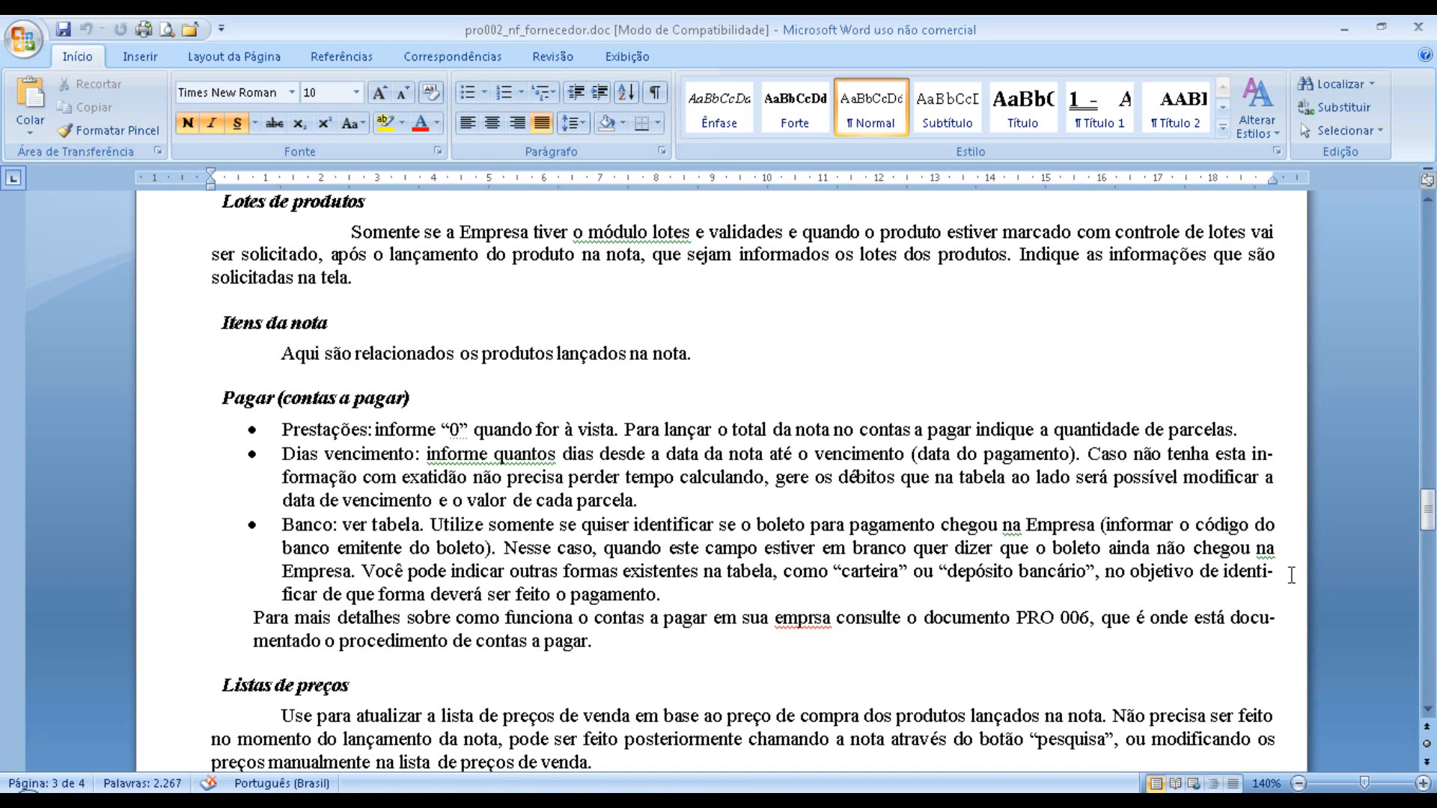
scroll(1311, 622, "down", 15)
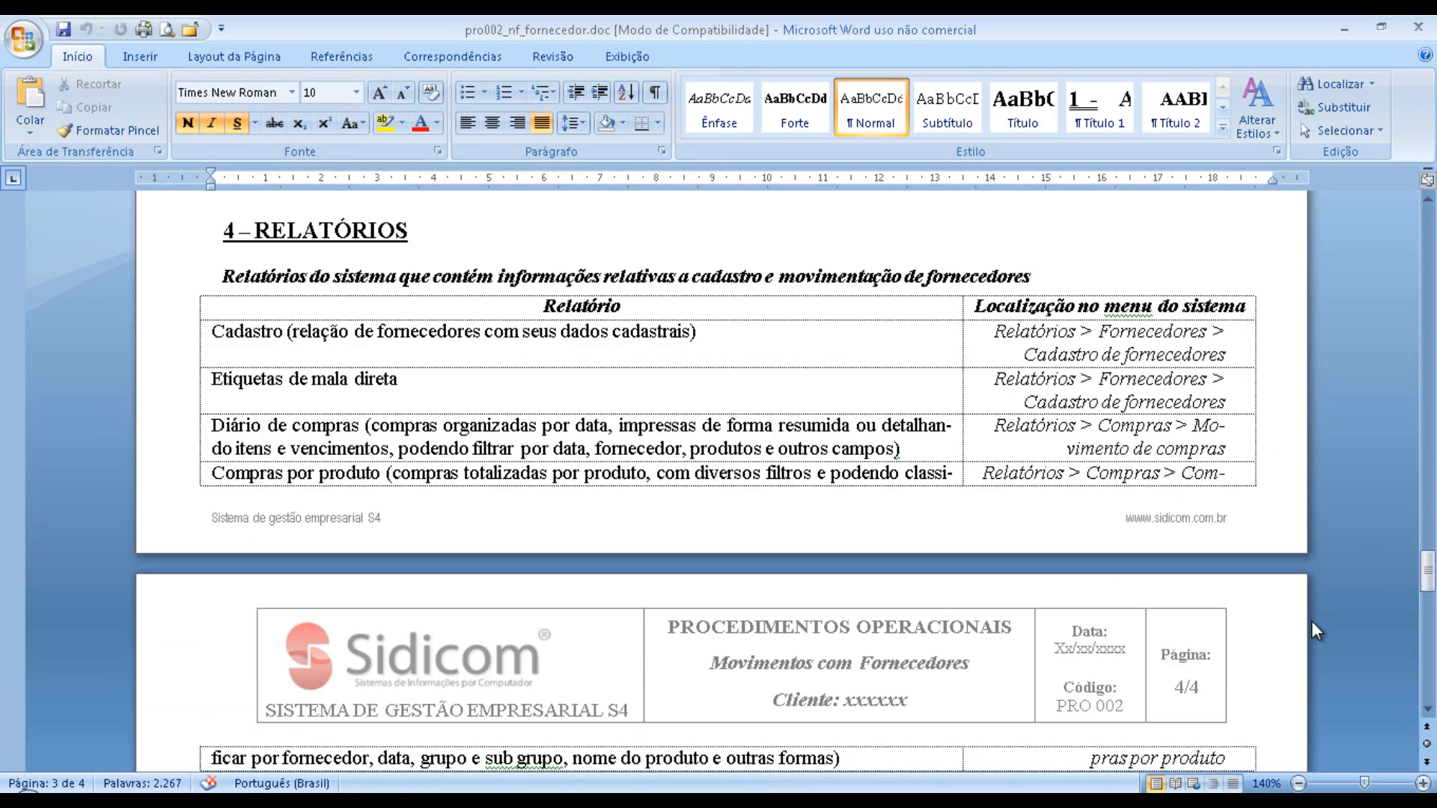
scroll(1347, 636, "down", 1)
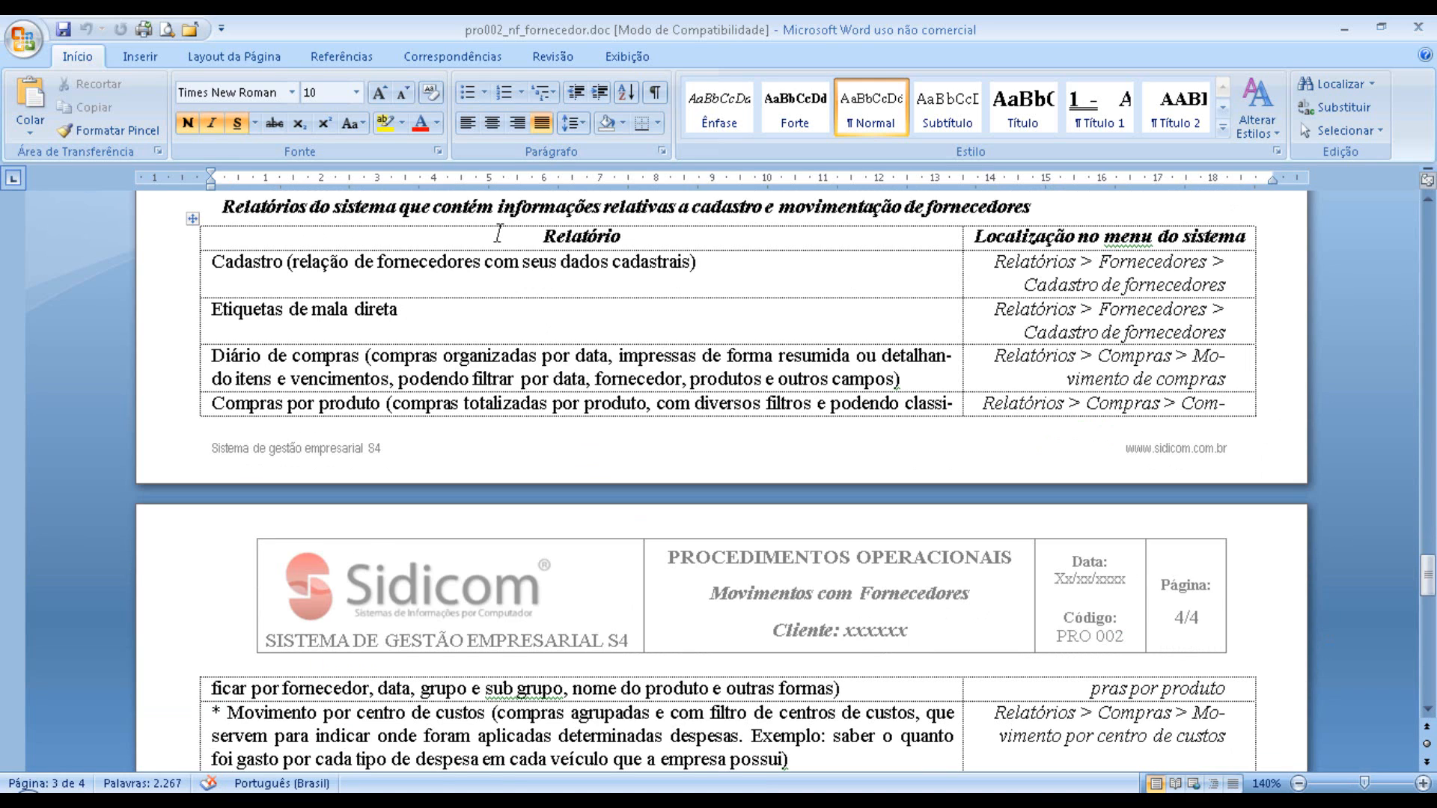
scroll(498, 234, "up", 1)
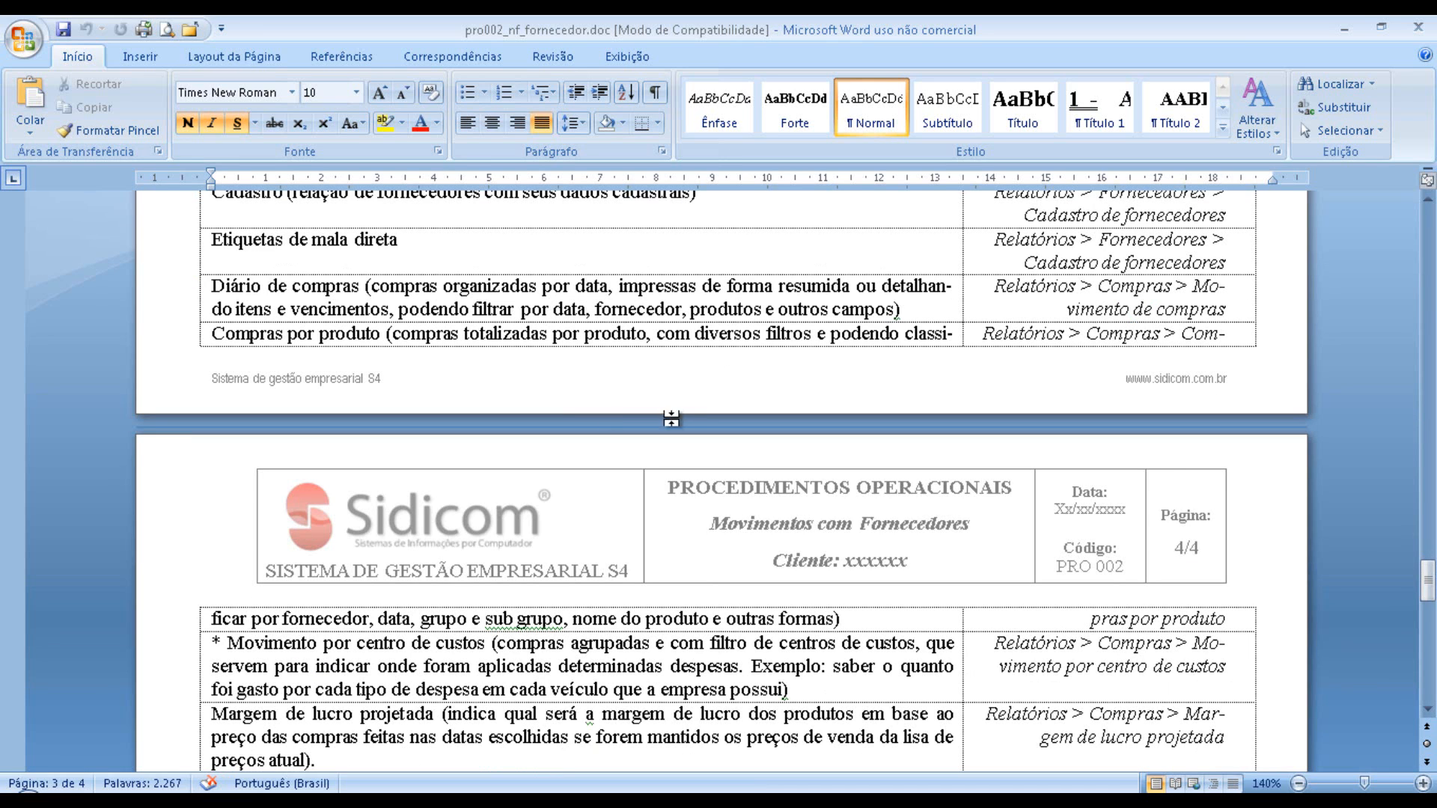
scroll(682, 419, "down", 3)
scroll(839, 529, "down", 5)
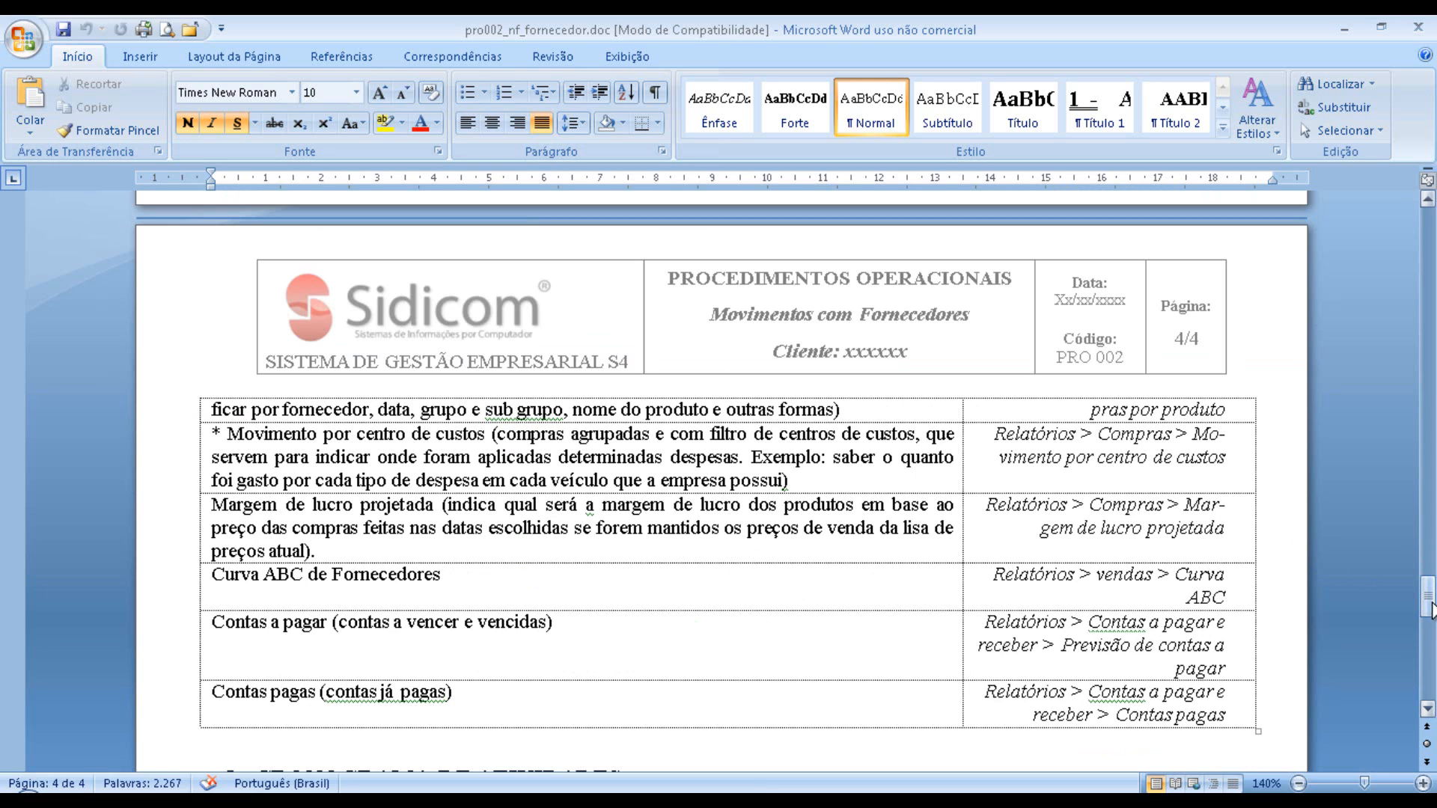
left_click_drag(1430, 598, 1430, 223)
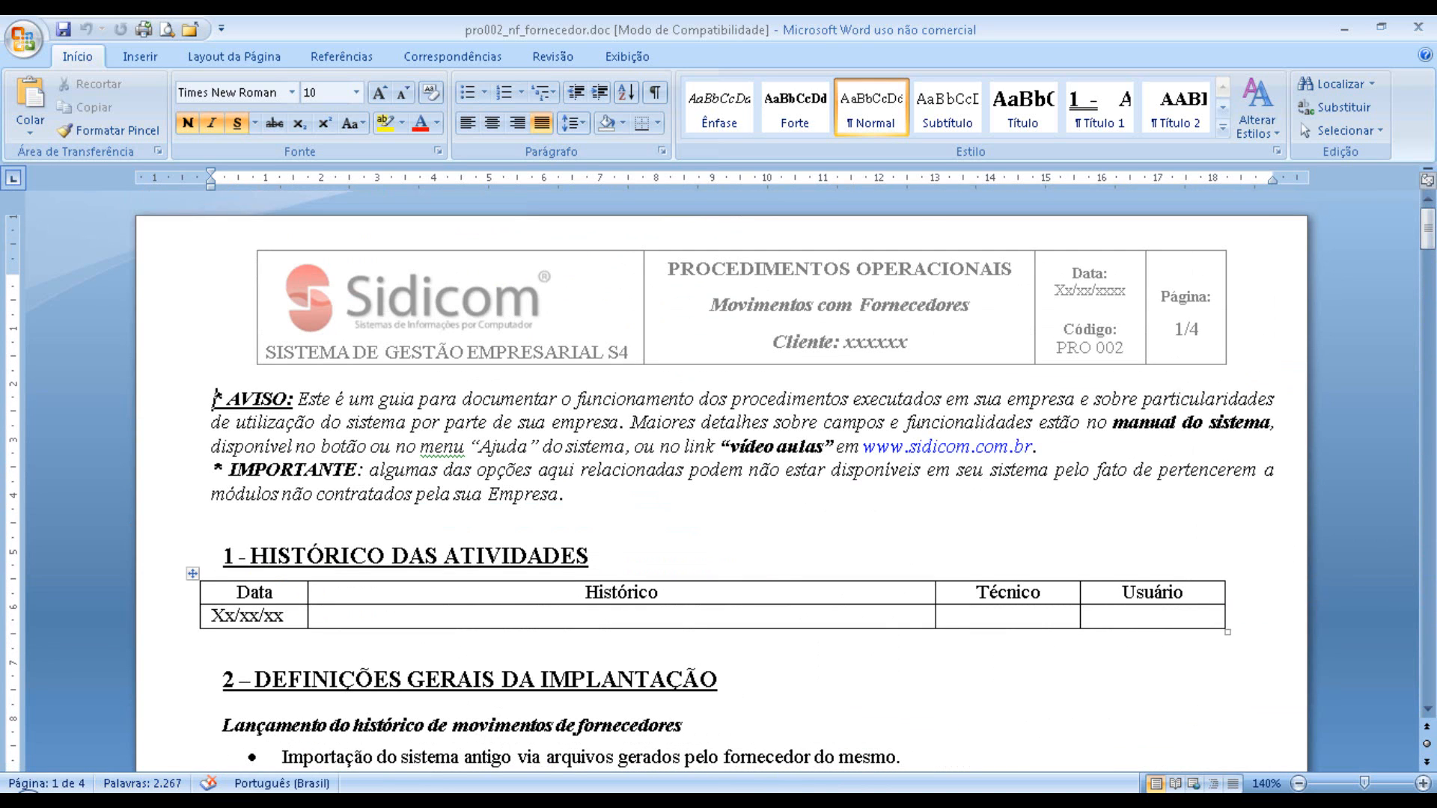
- Switch back to Sidicom, review the available Produtos and Compras reports, and minimize the remote session
left_click(133, 802)
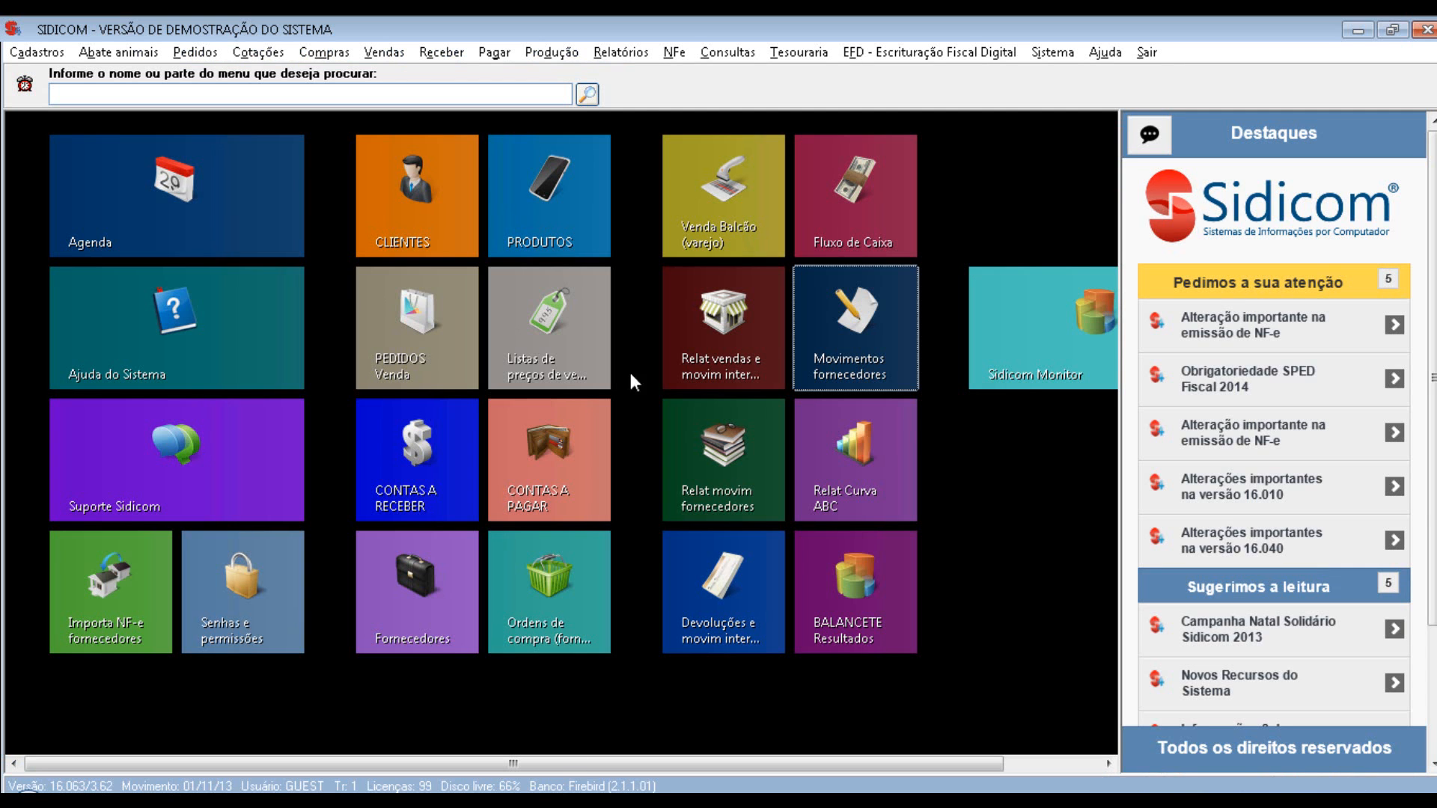
left_click(623, 54)
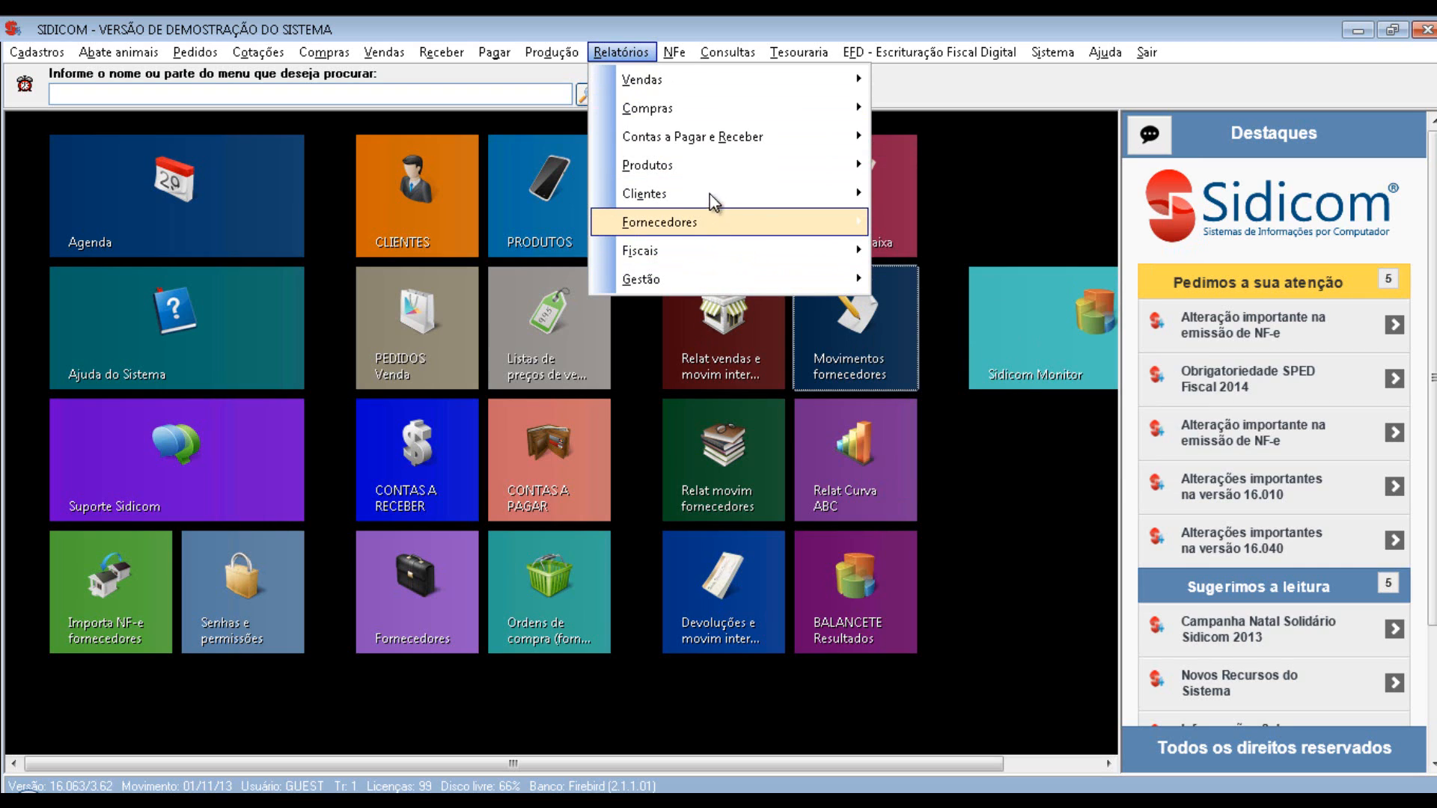
mouse_move(712, 167)
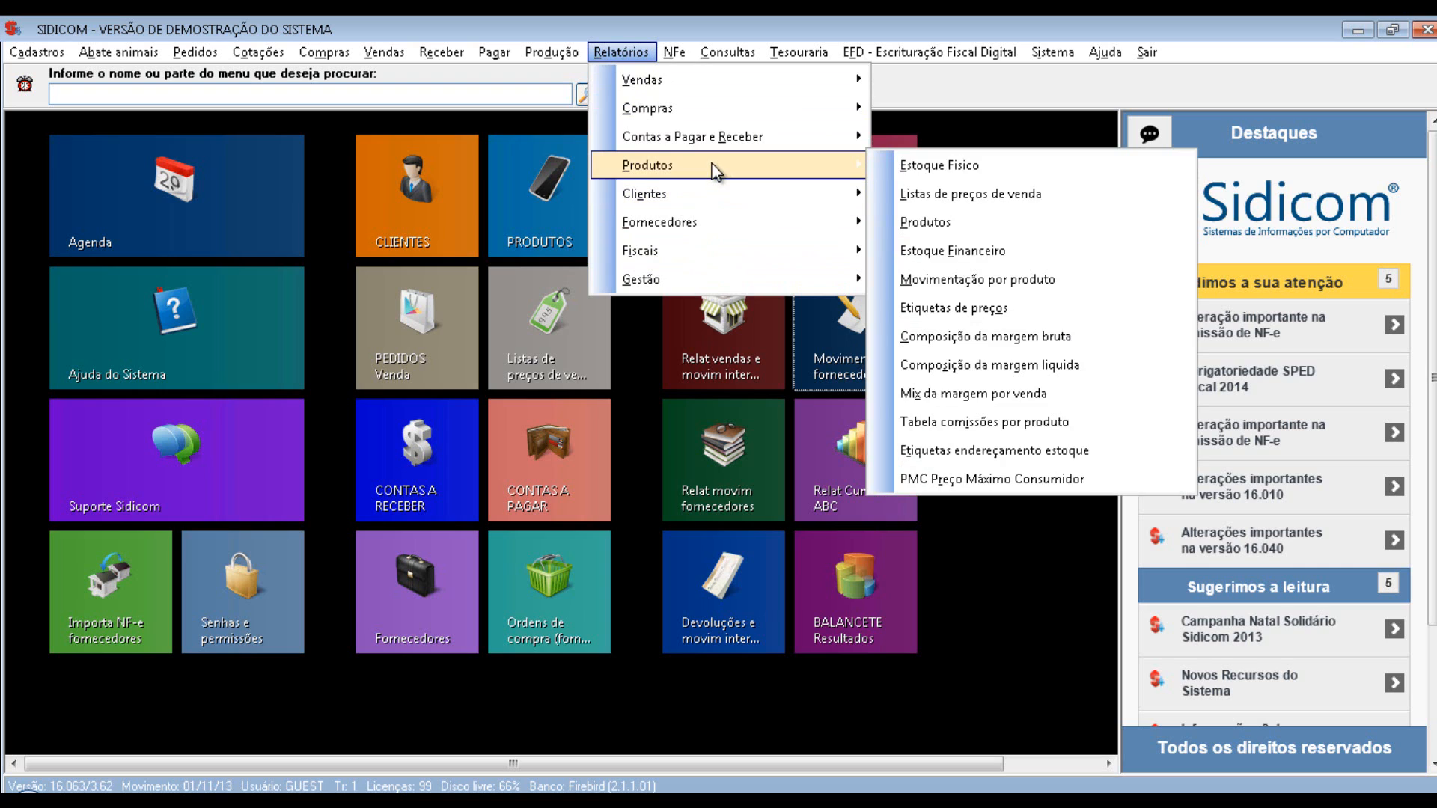
mouse_move(722, 144)
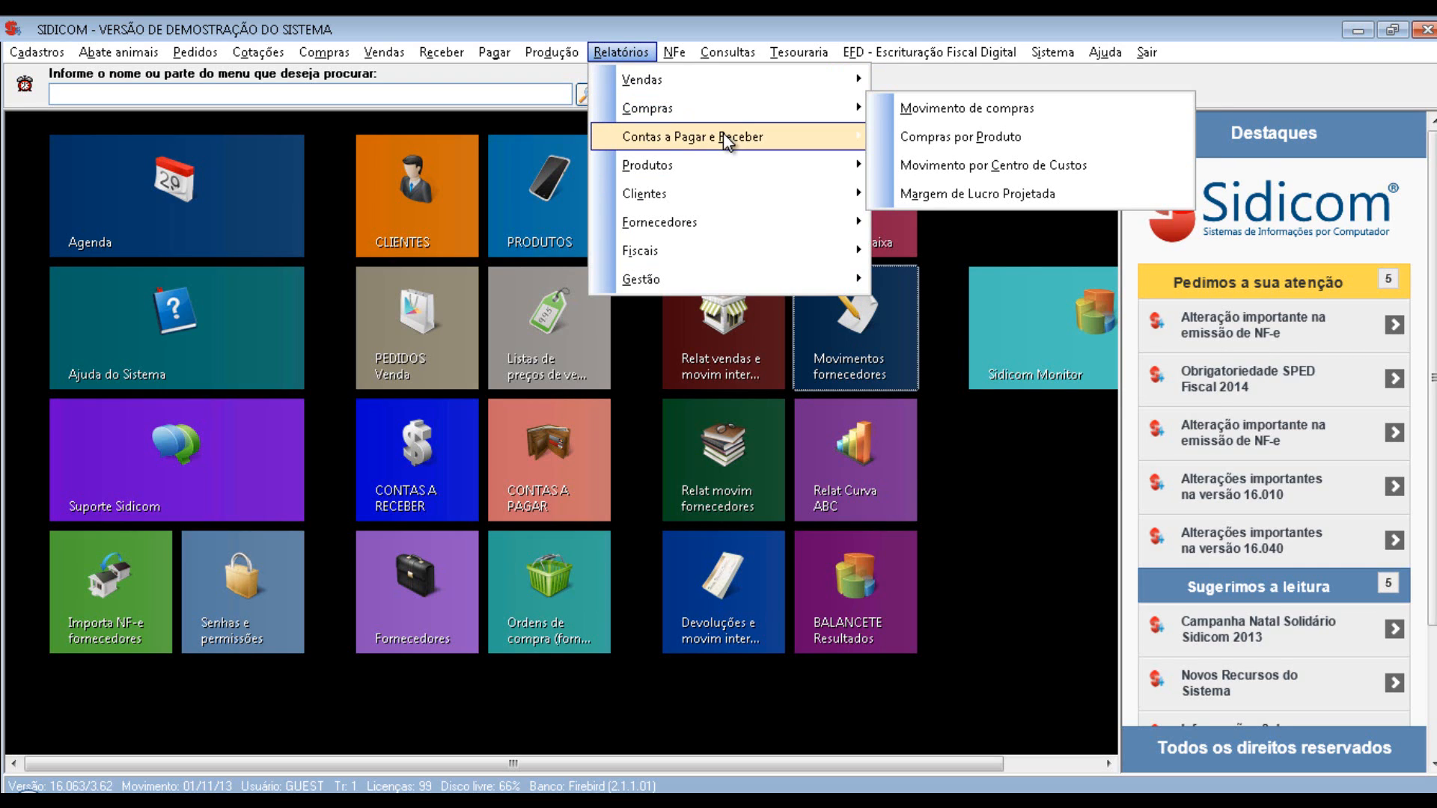
left_click(924, 89)
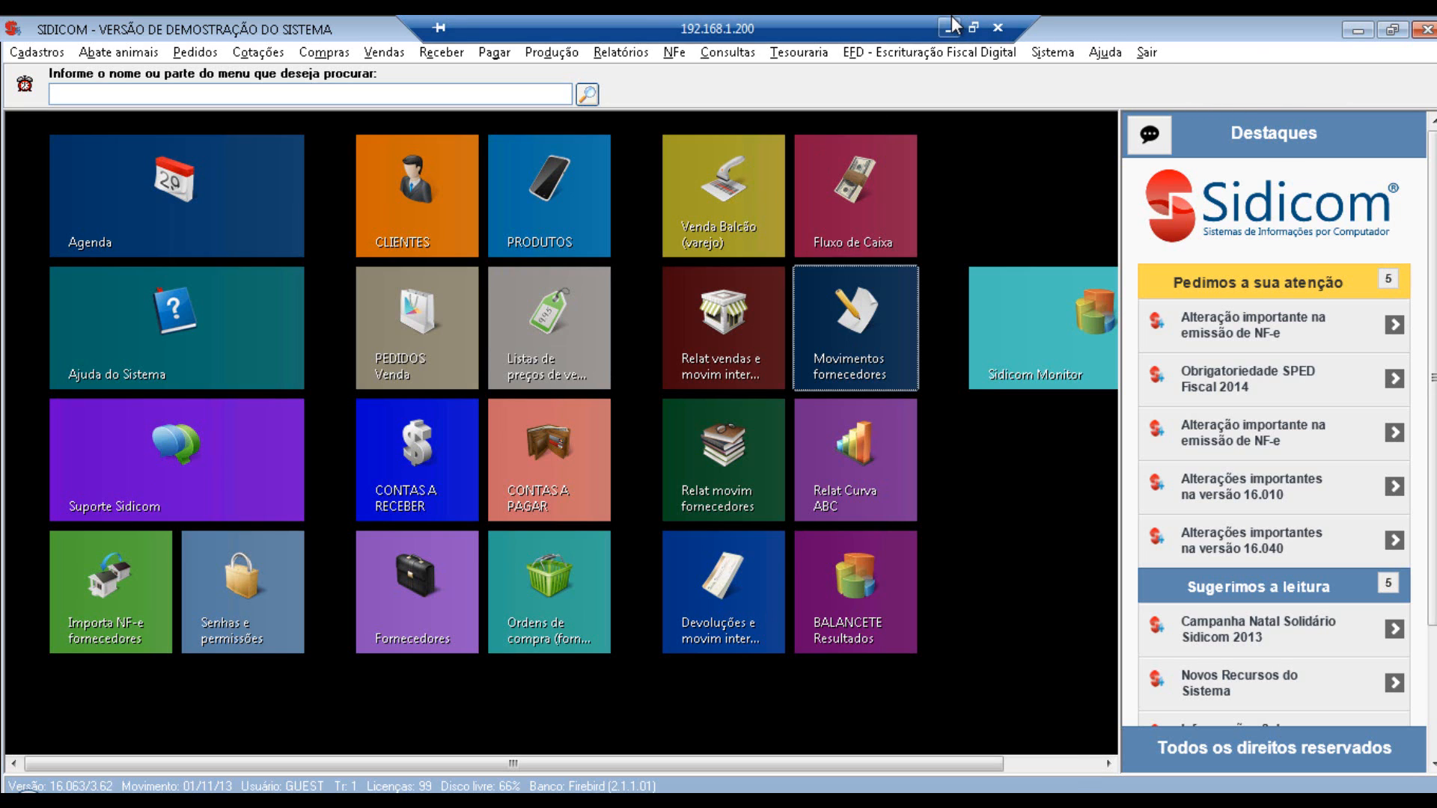
left_click(946, 28)
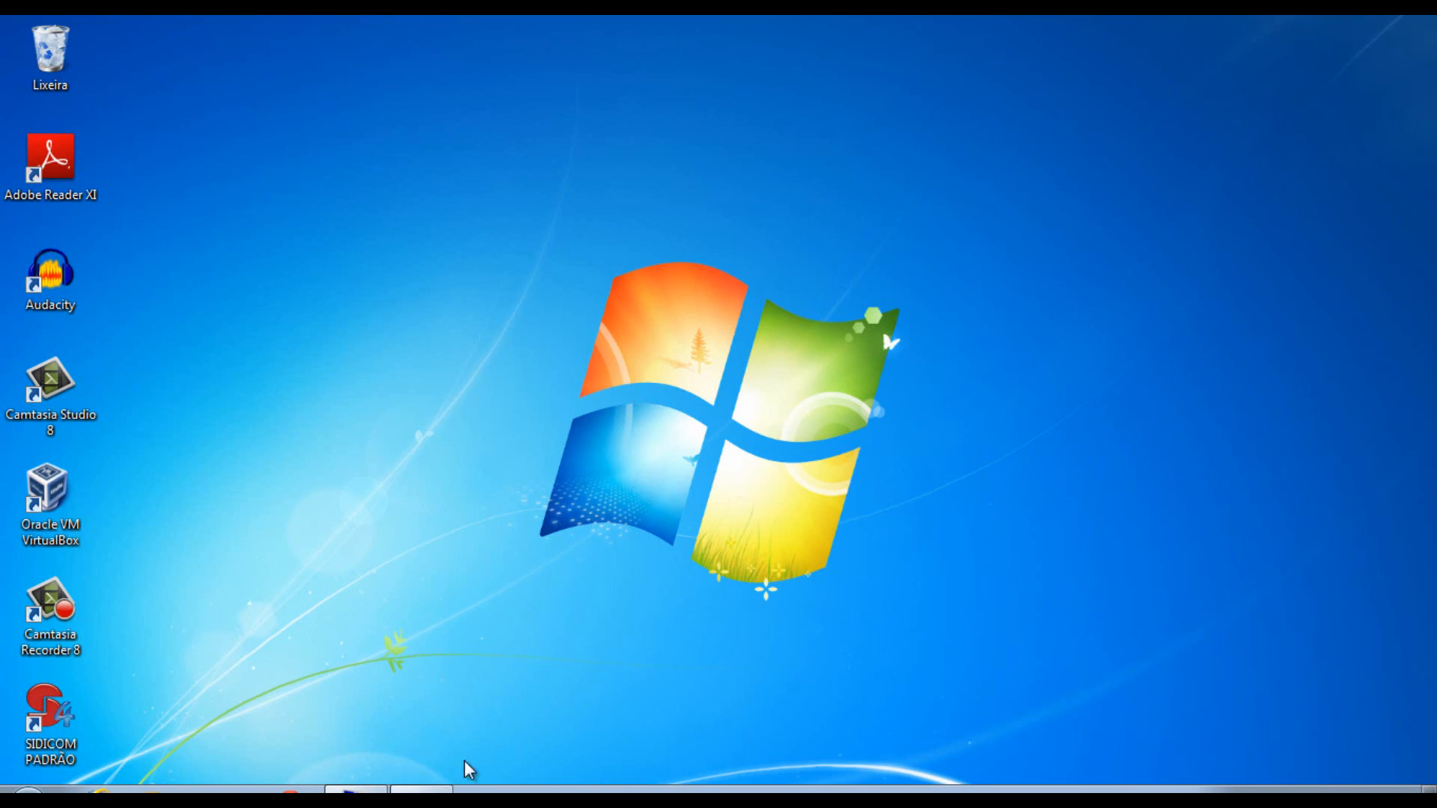